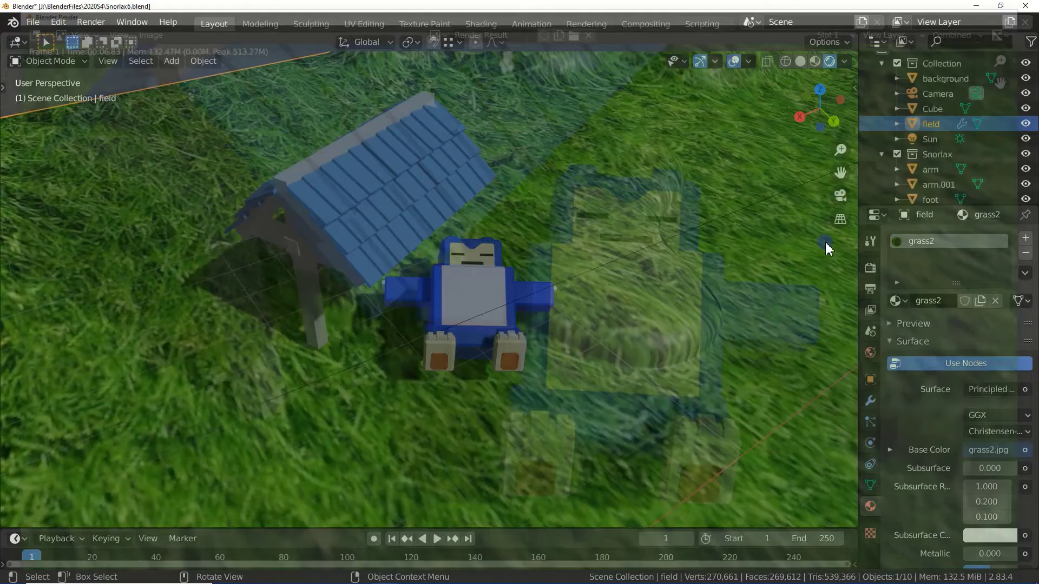
Start a new General scene without saving and delete all default objects.
scroll(713, 371, down, 2)
scroll(713, 368, down, 1)
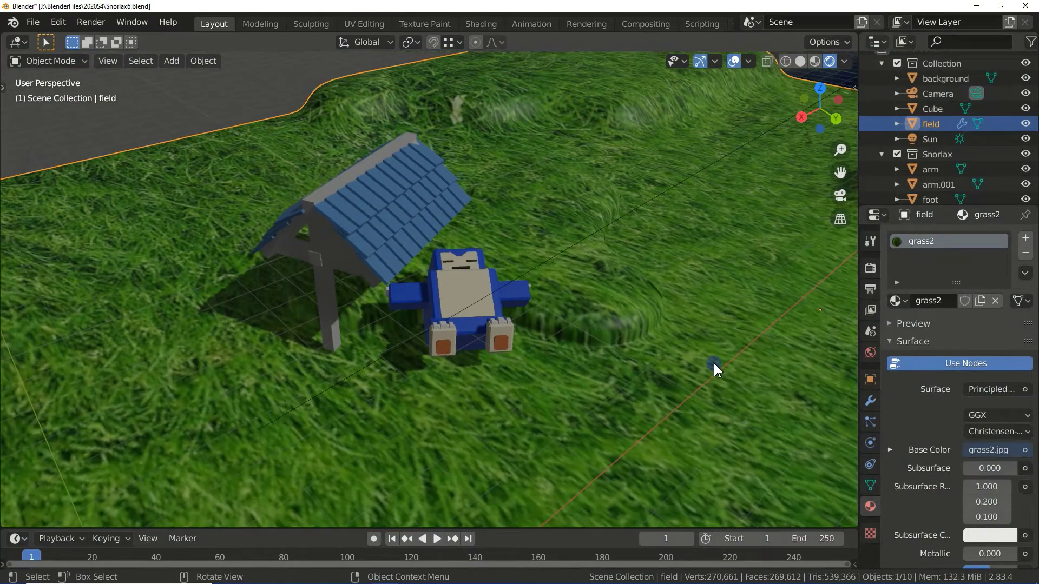
scroll(713, 368, down, 1)
scroll(687, 384, down, 1)
middle_drag(687, 381, 722, 378)
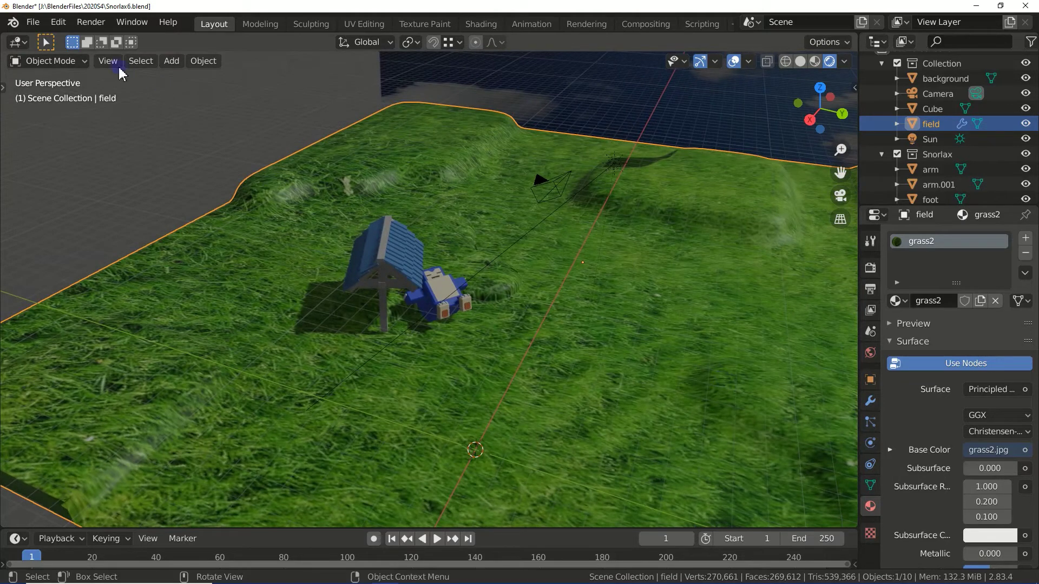
click(33, 23)
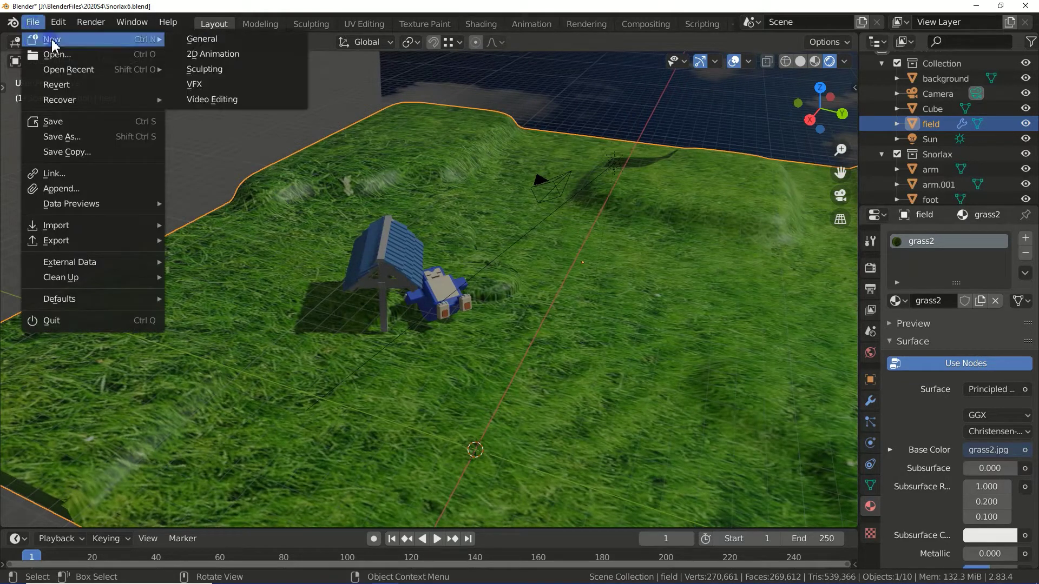
click(192, 39)
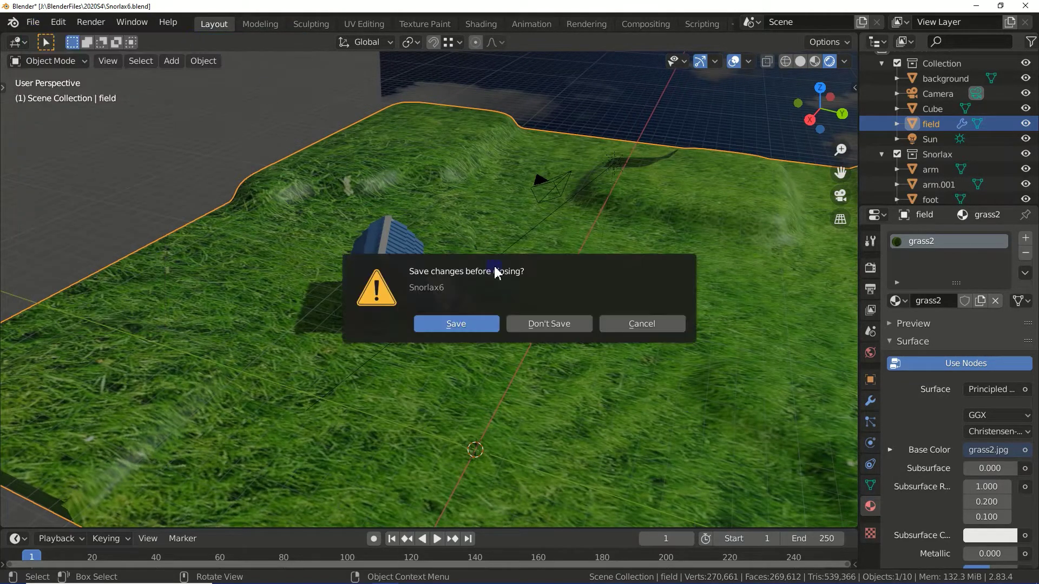
click(551, 323)
key(a)
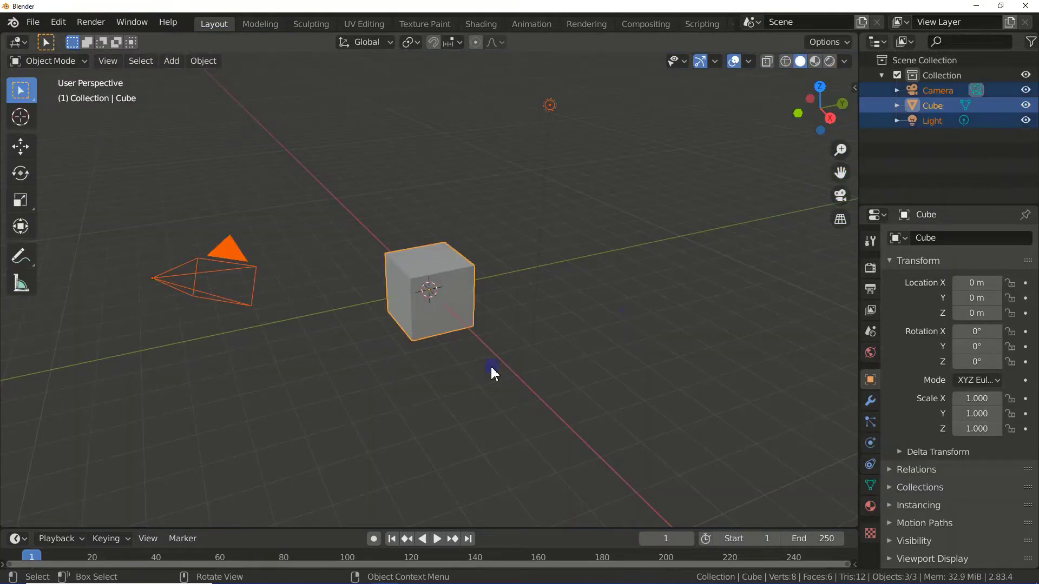
key(x)
click(480, 367)
Add a cube of size 1.6 and bevel all its edges in Edit Mode.
key(shift+a)
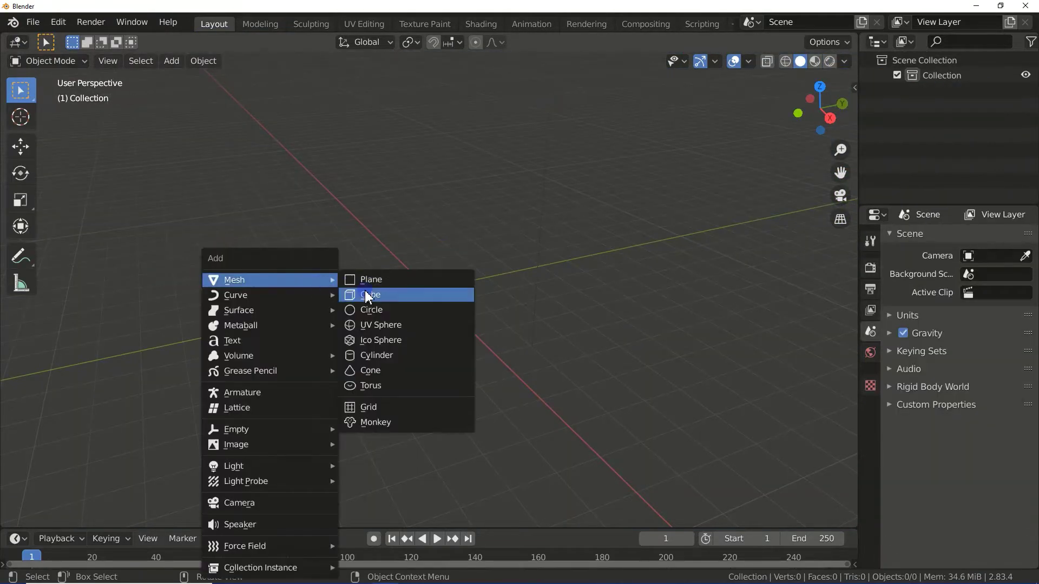
click(368, 294)
click(224, 386)
text(1.6)
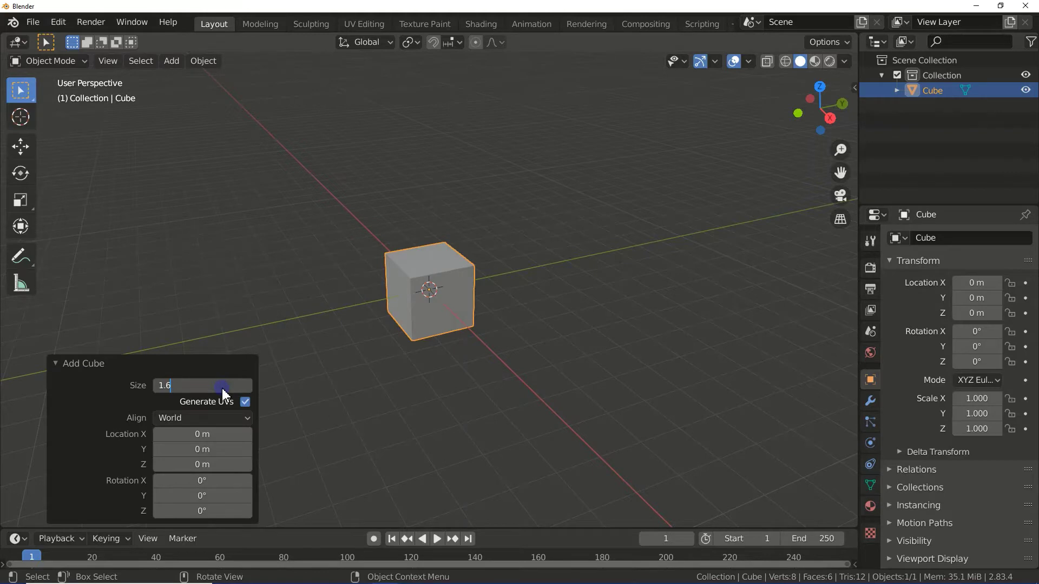
key(Return)
key(Tab)
key(ctrl+b)
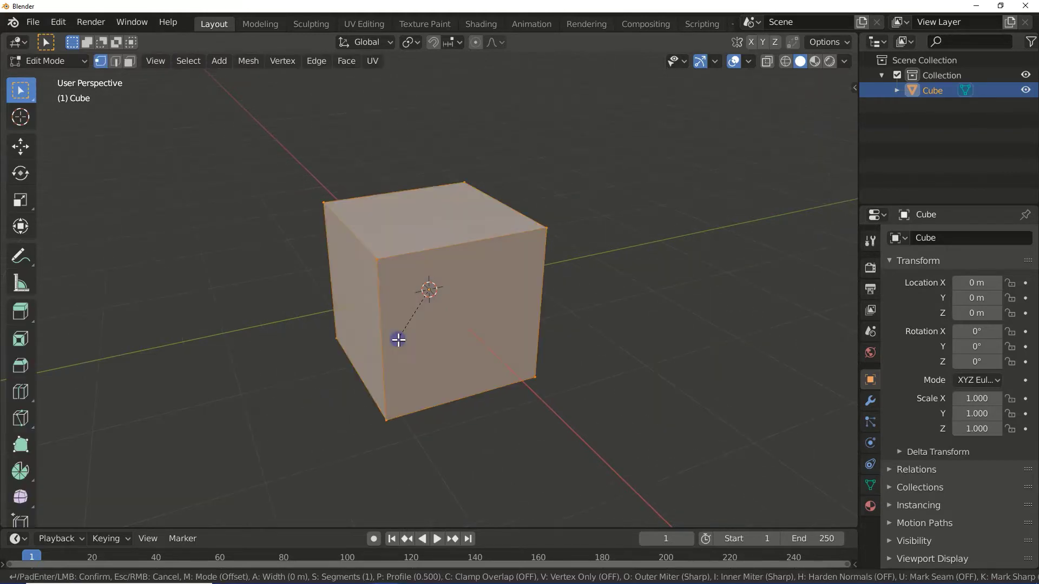
click(392, 344)
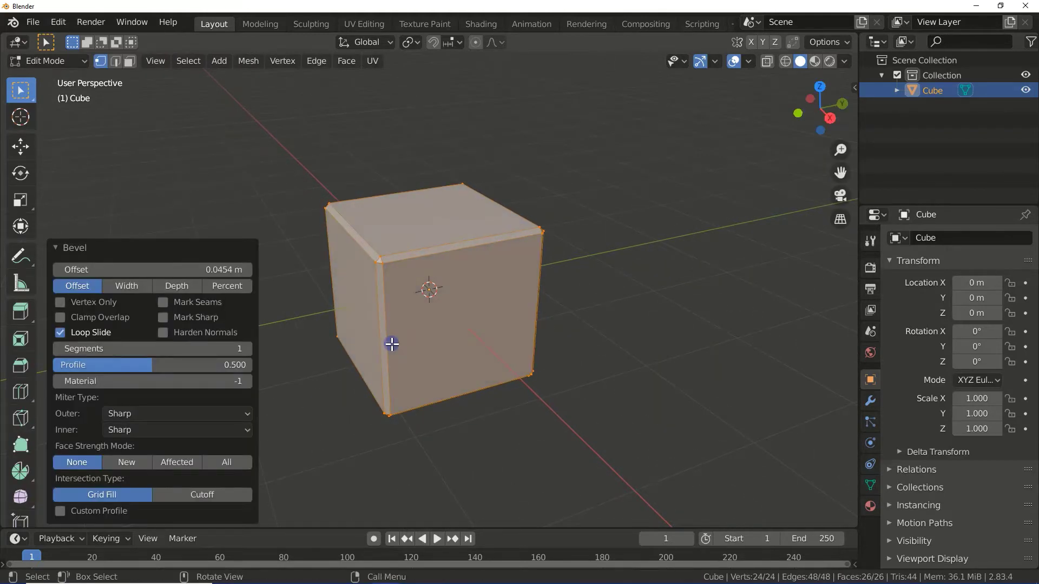
Give the cube a new material named Blue and preview it in Material view.
click(870, 506)
click(953, 301)
double_click(926, 301)
text(Blue)
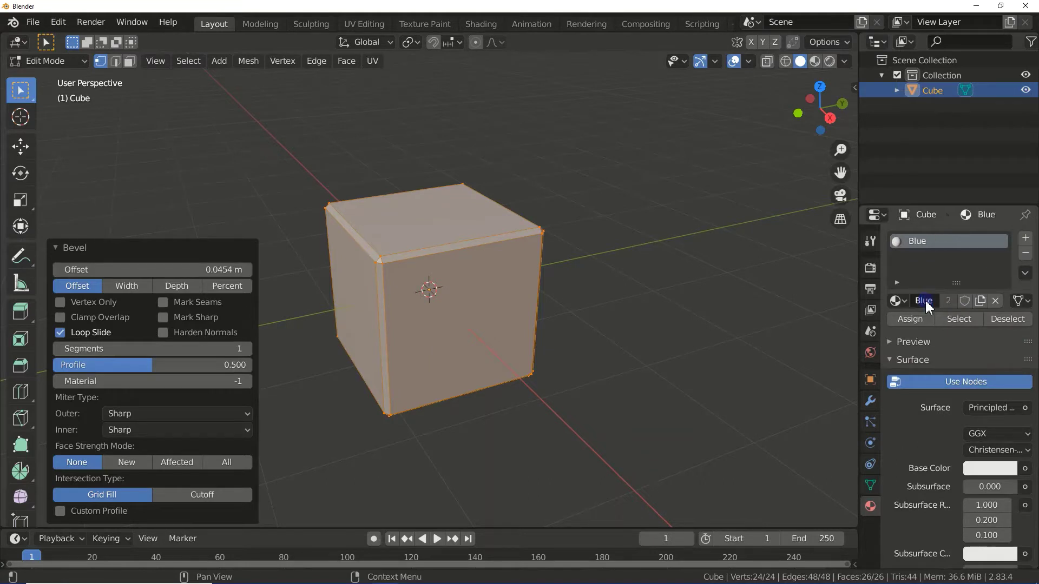
key(Return)
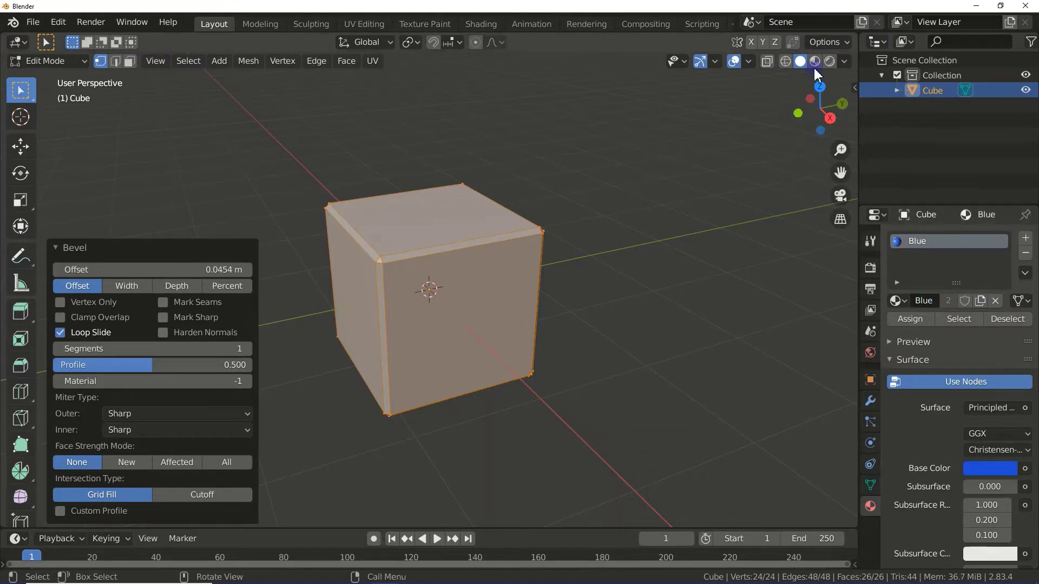
click(815, 61)
key(Tab)
key(Tab)
Inset the cube's top face and extrude it upward into a smaller upper block.
key(3)
click(427, 220)
key(i)
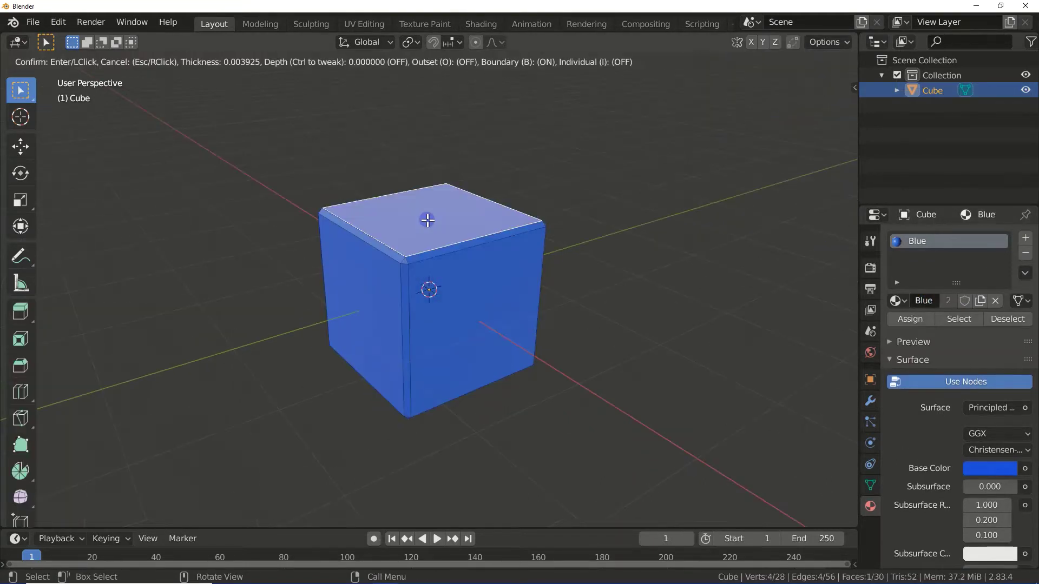
click(422, 254)
key(e)
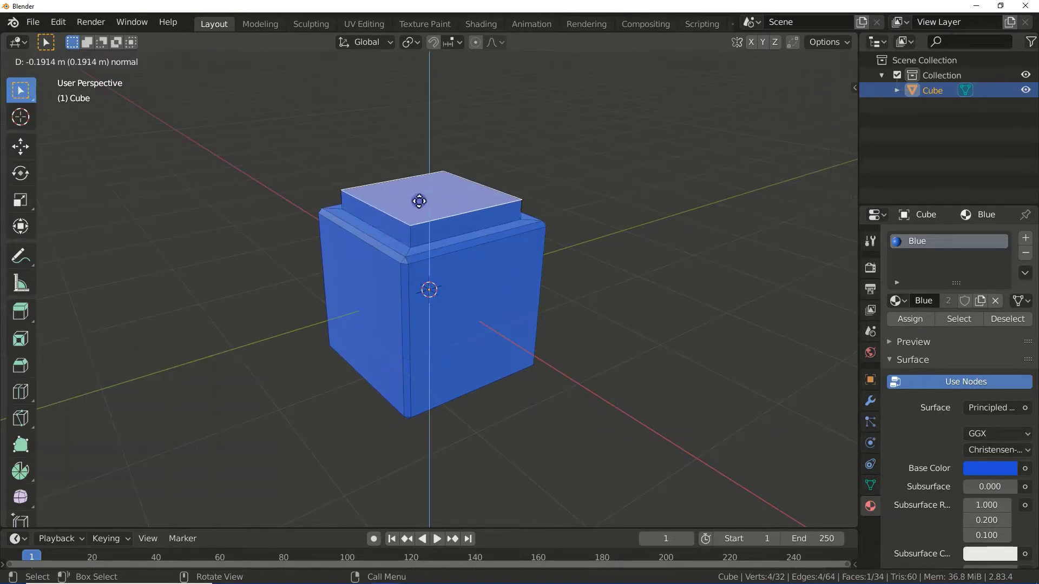
click(417, 173)
Bevel the upper block's top edge loop.
key(2)
middle_drag(487, 244, 600, 261)
click(601, 261)
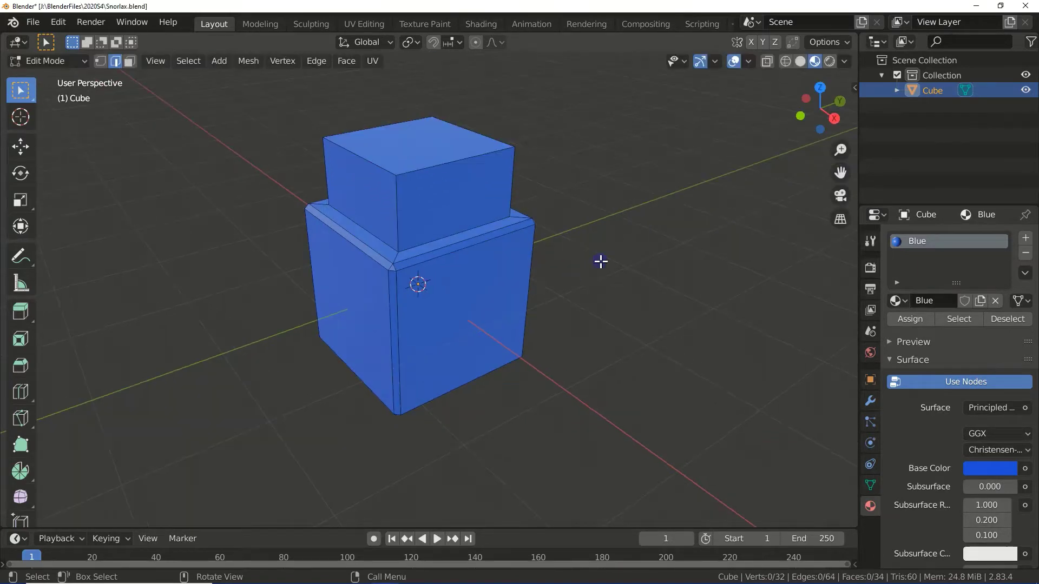
alt+click(460, 161)
key(ctrl+b)
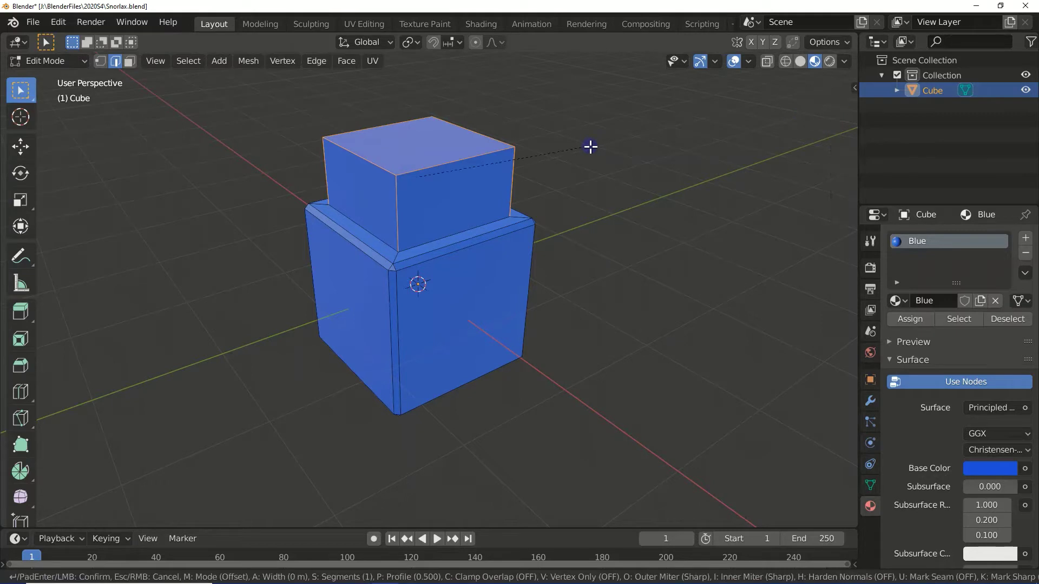
click(590, 152)
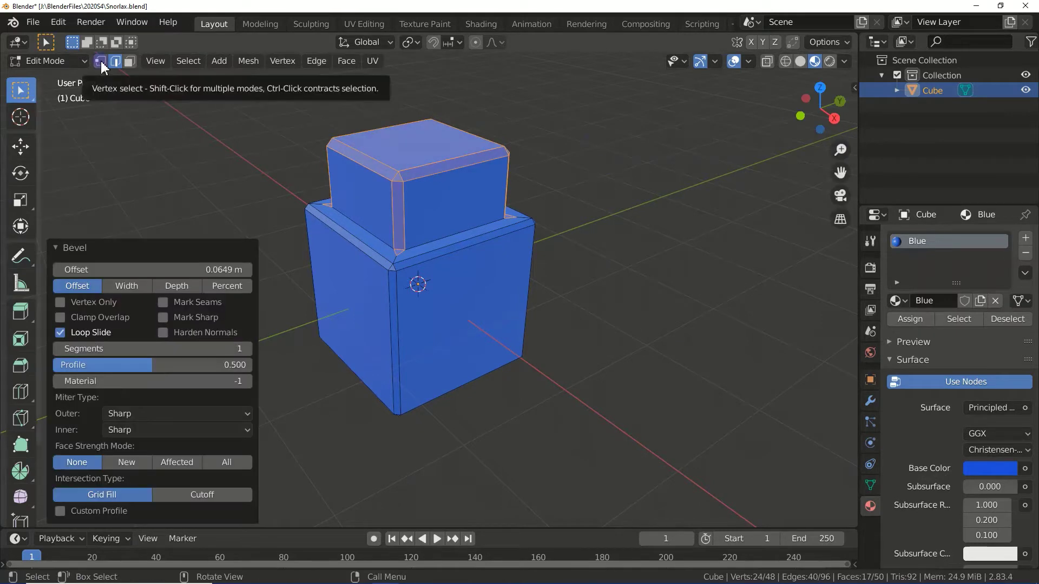
Slide two corner vertices along their edges to tidy the upper tier.
click(101, 61)
click(274, 323)
middle_drag(274, 323, 370, 327)
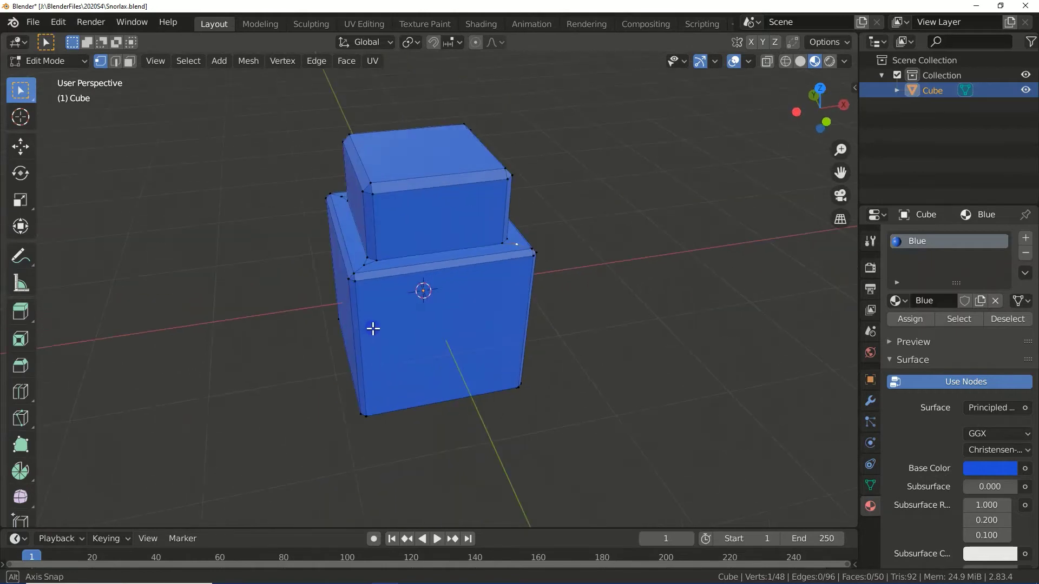
key(shift+v)
click(394, 277)
mouse_move(394, 278)
middle_down()
mouse_move(295, 278)
mouse_move(349, 283)
middle_up()
key(shift+v)
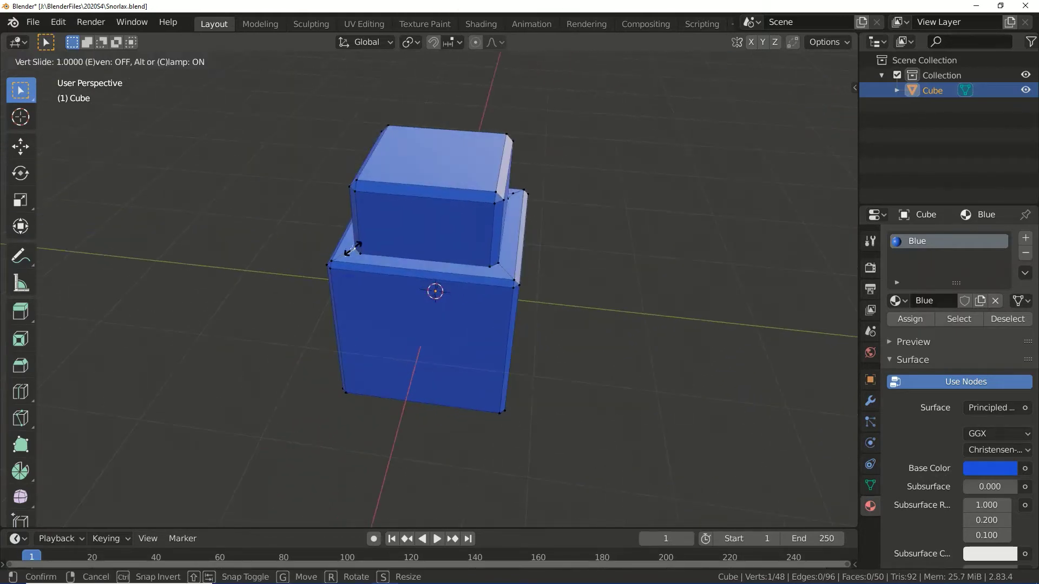
click(355, 247)
Merge the whole mesh's overlapping vertices by distance.
key(a)
key(m)
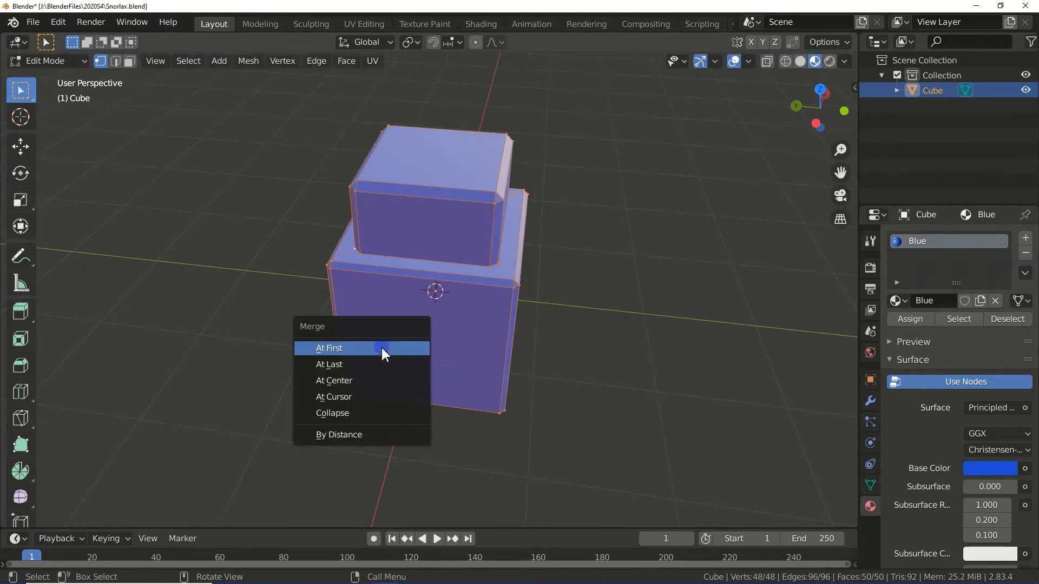
click(343, 435)
Dissolve the selected stray vertices on the cube.
key(alt+a)
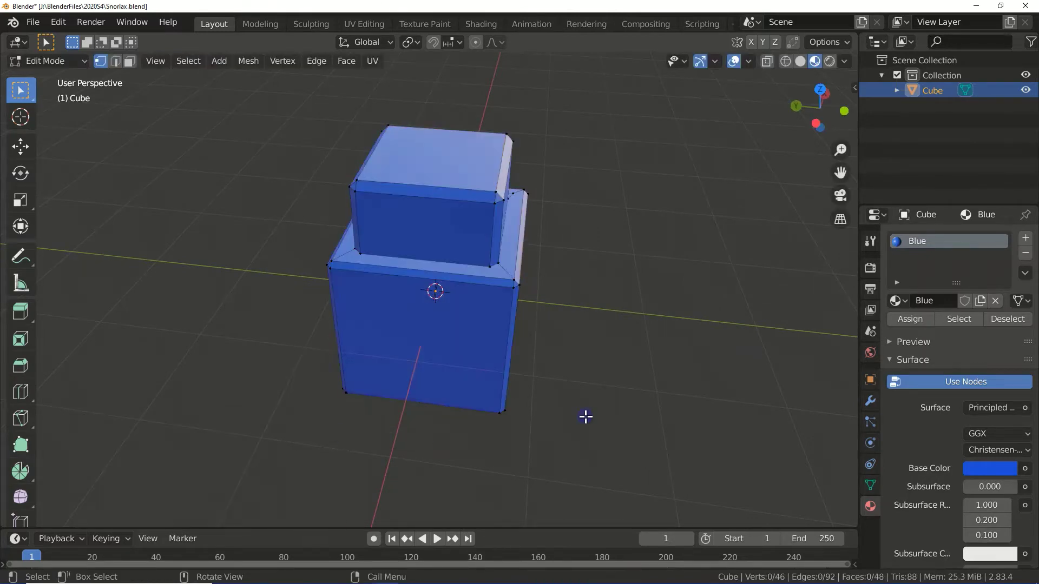
middle_drag(585, 418, 398, 422)
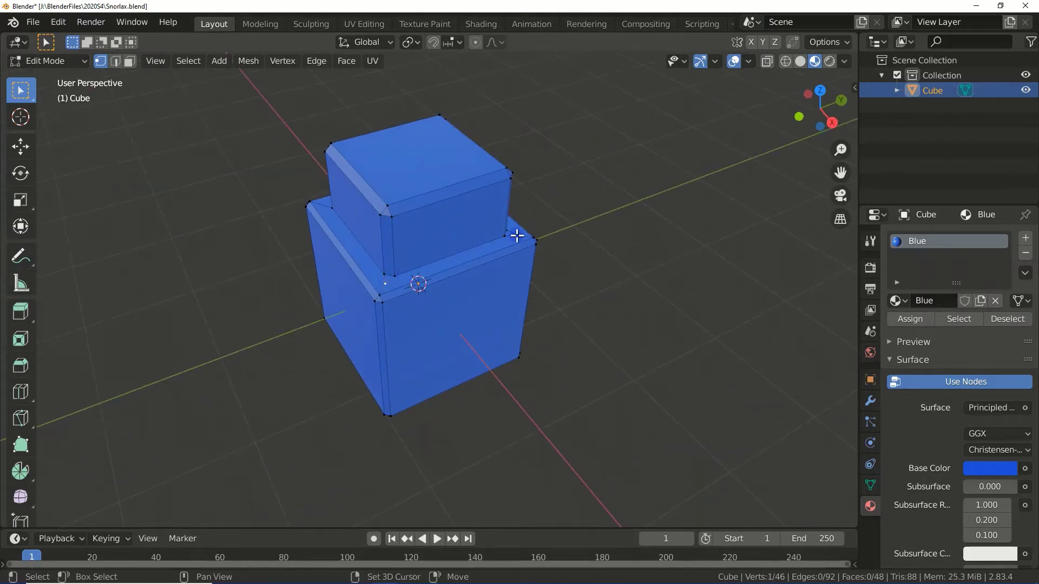
key(x)
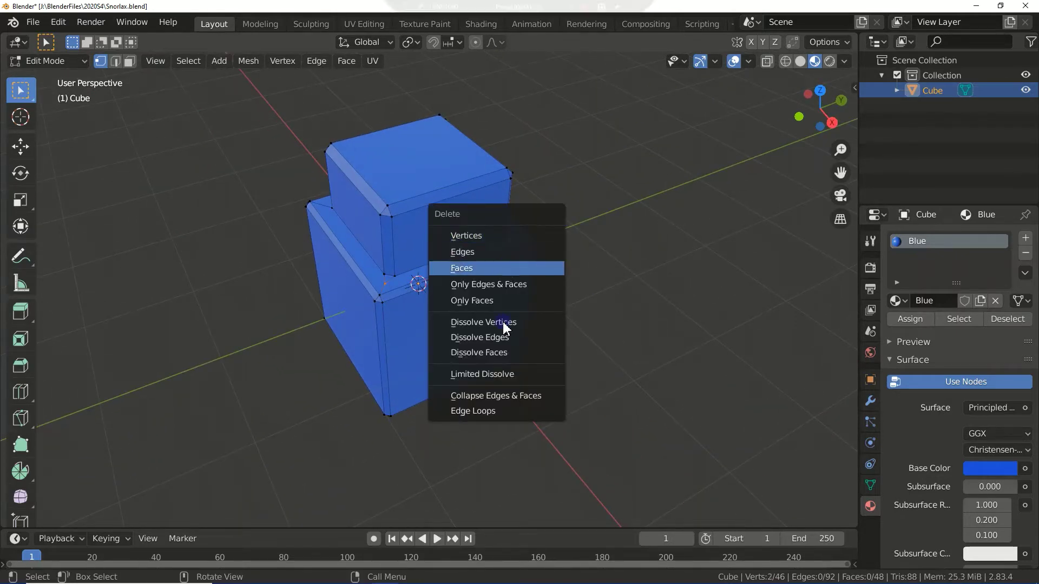
click(502, 322)
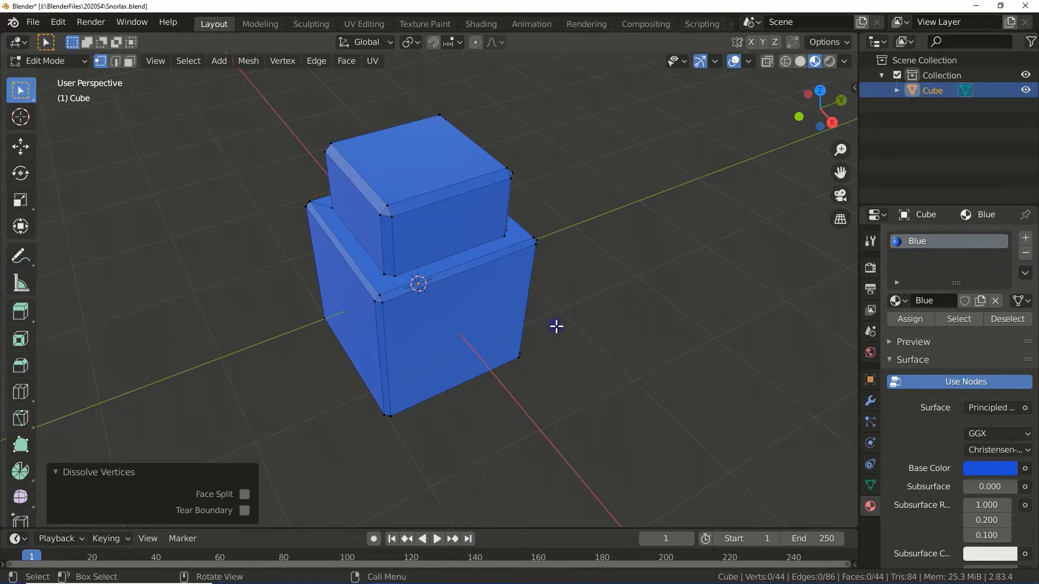
Select the left ledge strip face around the upper block.
key(3)
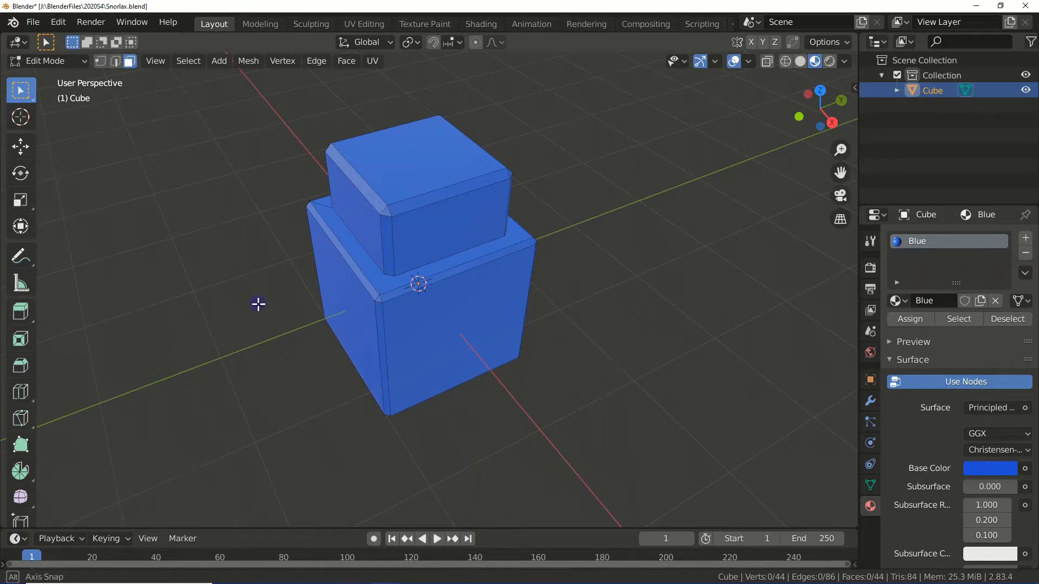
mouse_move(258, 304)
middle_down()
mouse_move(312, 303)
mouse_move(348, 283)
middle_up()
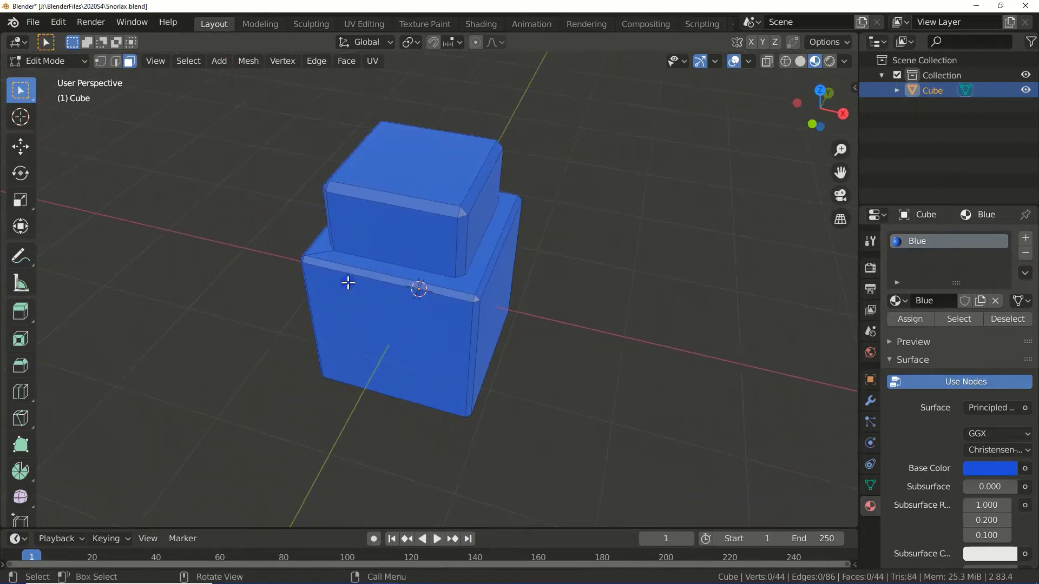
click(360, 266)
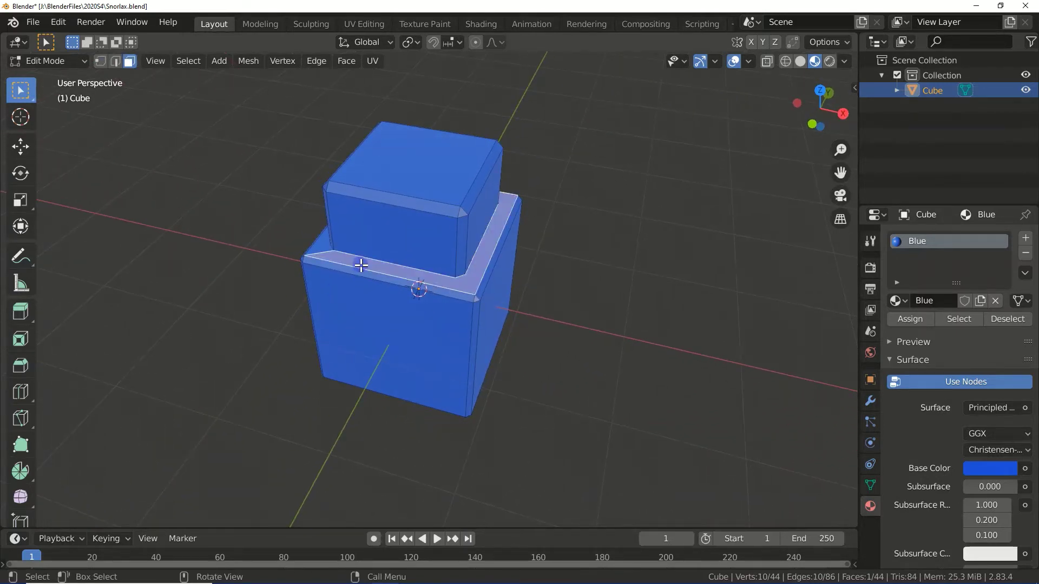
middle_drag(230, 327, 294, 325)
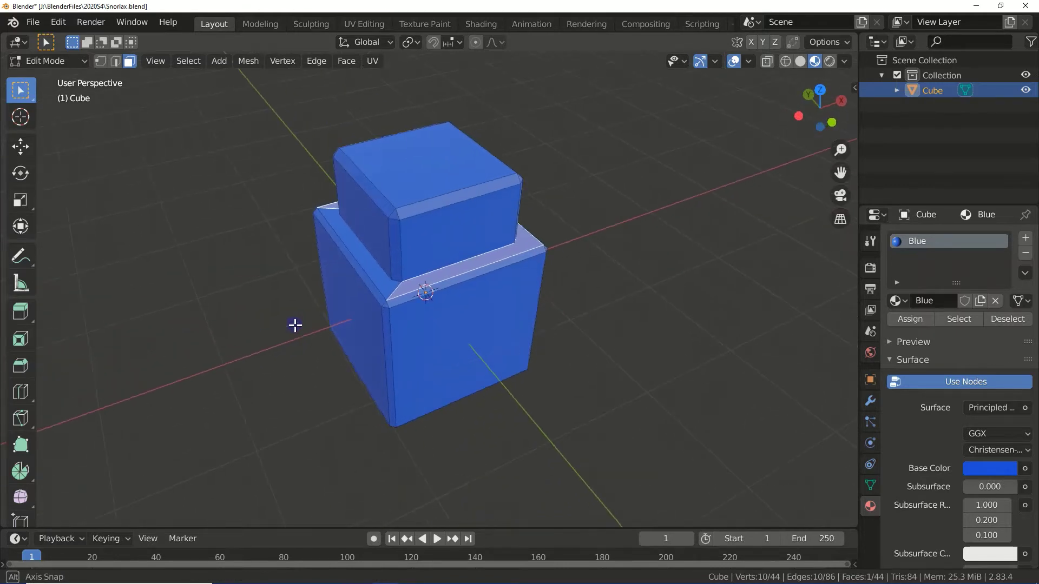
click(368, 264)
middle_drag(368, 264, 478, 317)
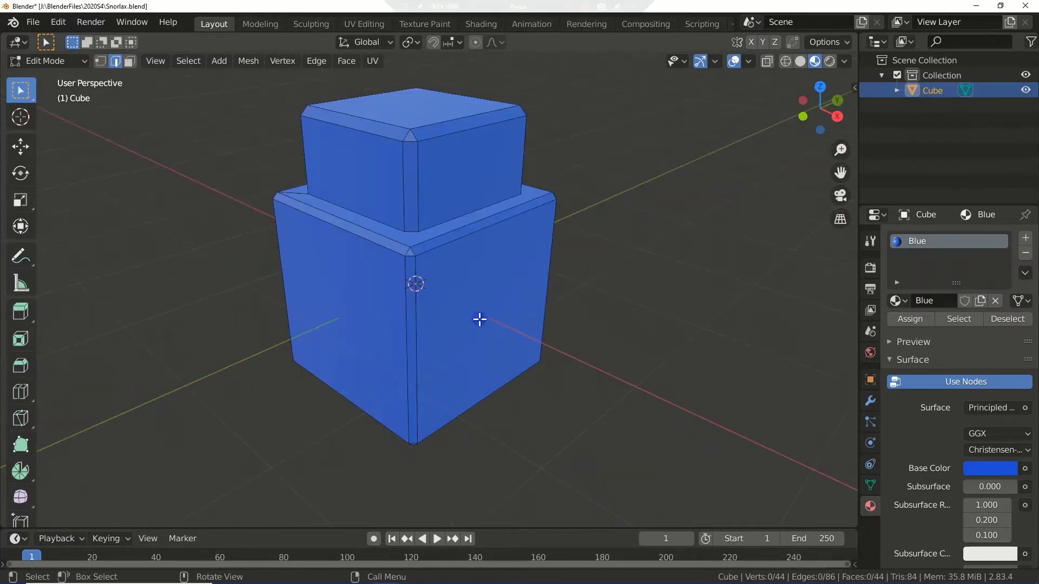
Add two vertical loop cuts around the cube's lower tier.
key(2)
key(alt+a)
key(ctrl+r)
click(460, 243)
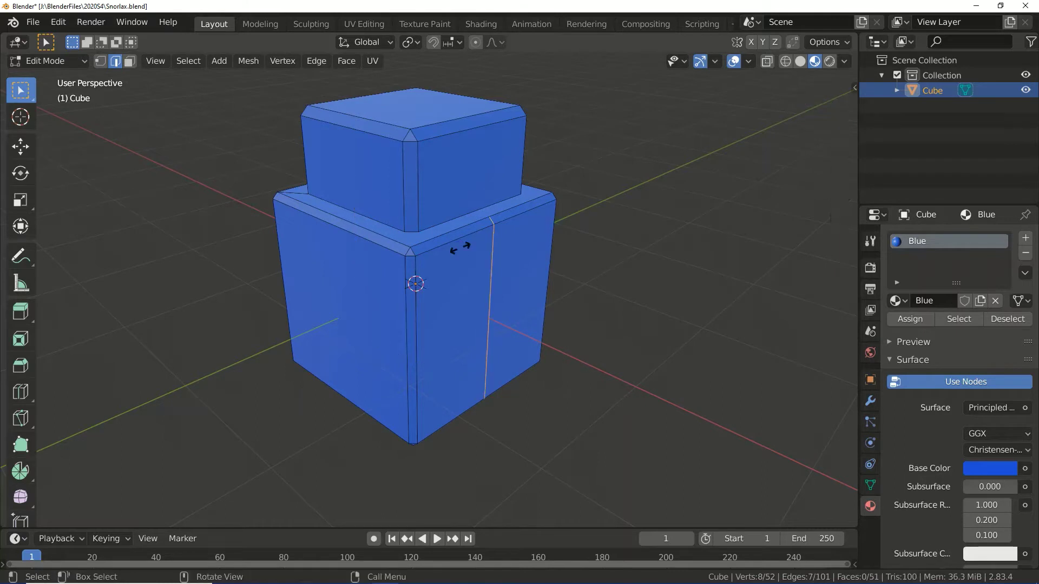
right_click(462, 243)
drag(237, 399, 239, 398)
Slide the new edge loops along the Y axis, undoing the second move.
key(g)
key(y)
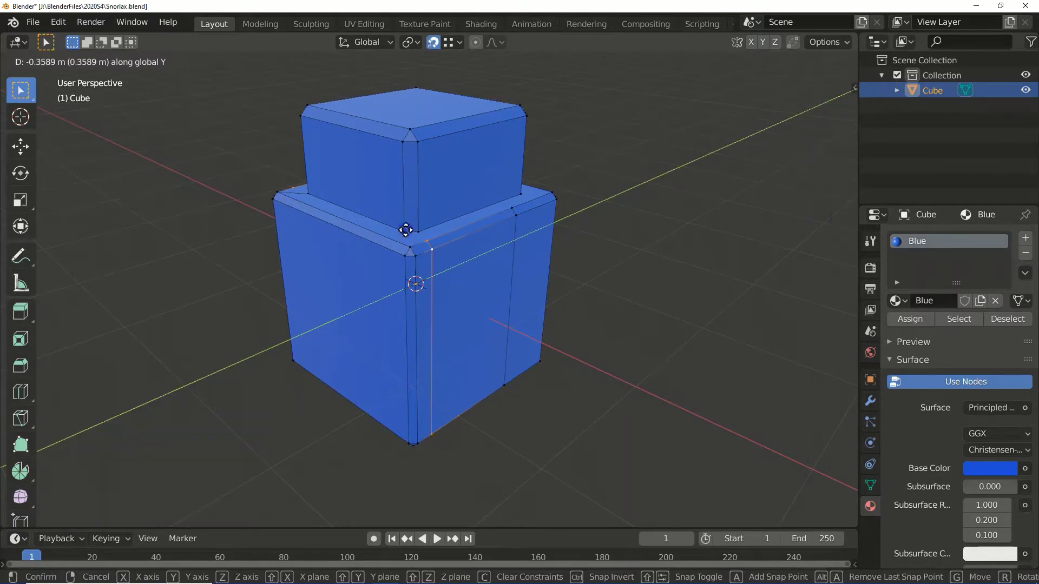
click(411, 231)
key(alt+a)
middle_drag(624, 306, 559, 309)
alt+click(473, 283)
key(g)
key(y)
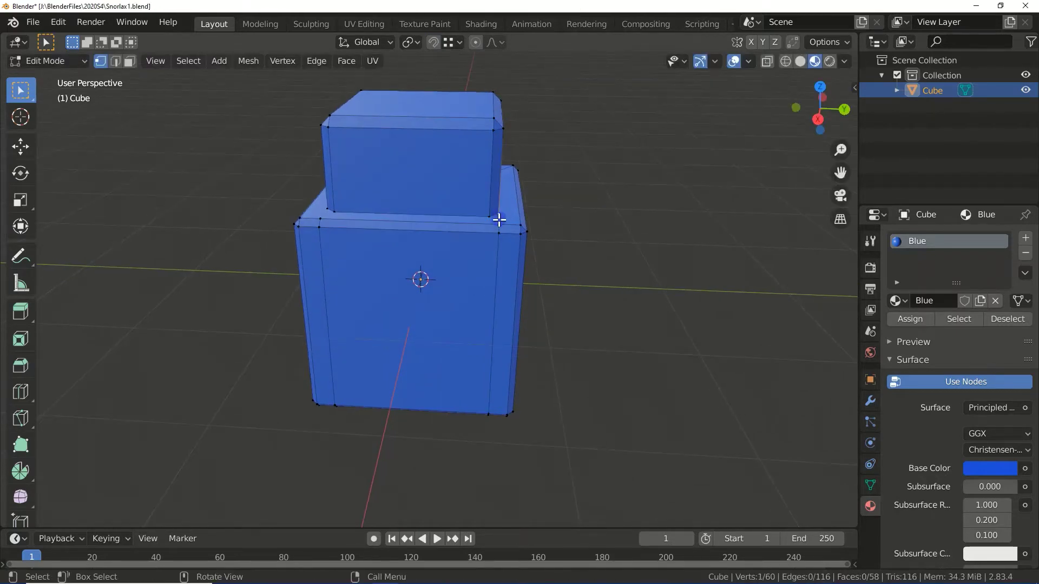
key(ctrl+z)
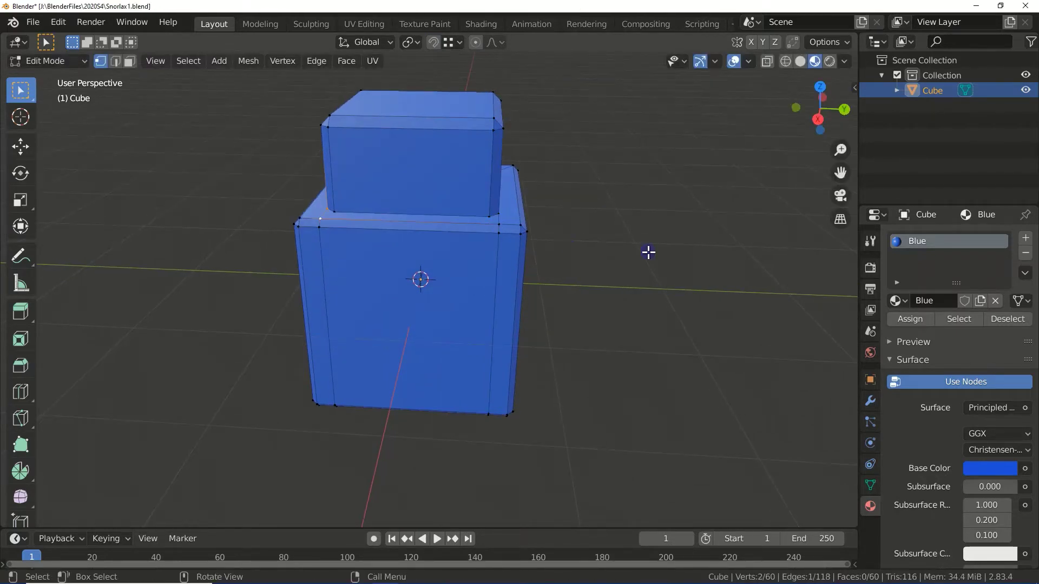
From the right view, add a horizontal loop cut near the body's bottom.
key(KP_3)
key(ctrl+r)
click(337, 347)
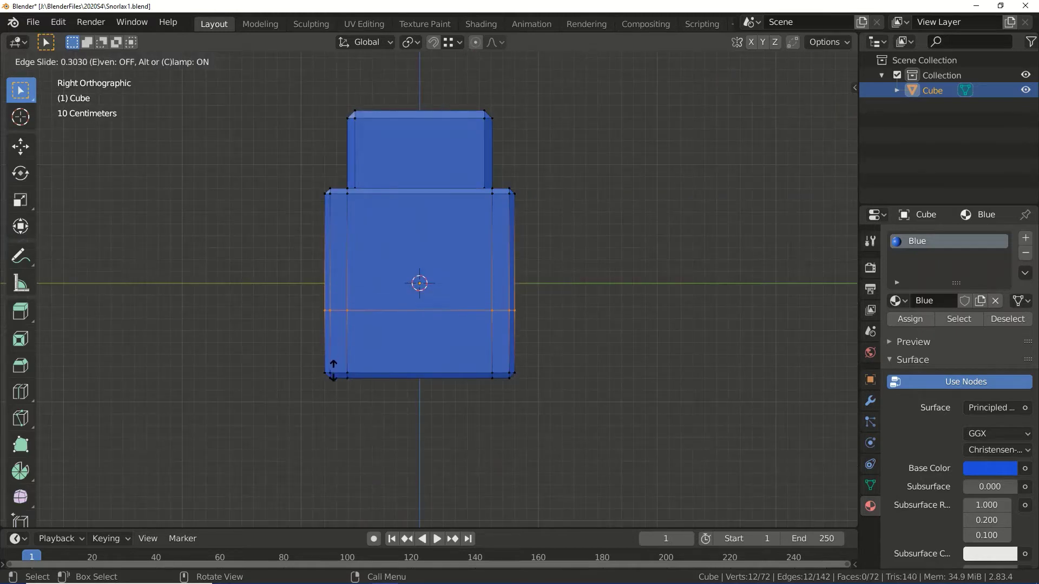
click(332, 377)
Create a White material slot and assign it to the body's front faces.
click(1026, 238)
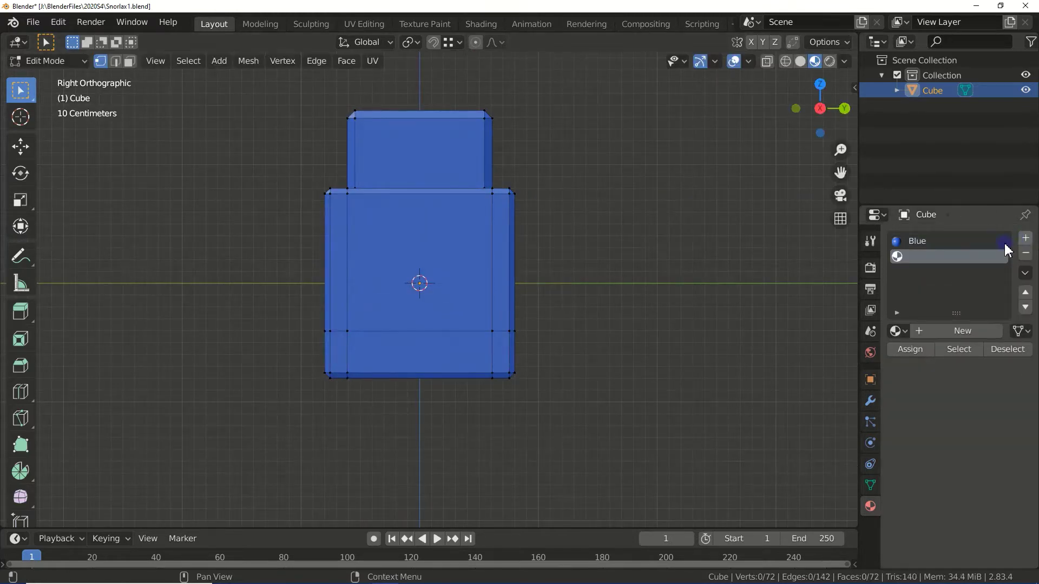
click(940, 332)
text(White)
key(Return)
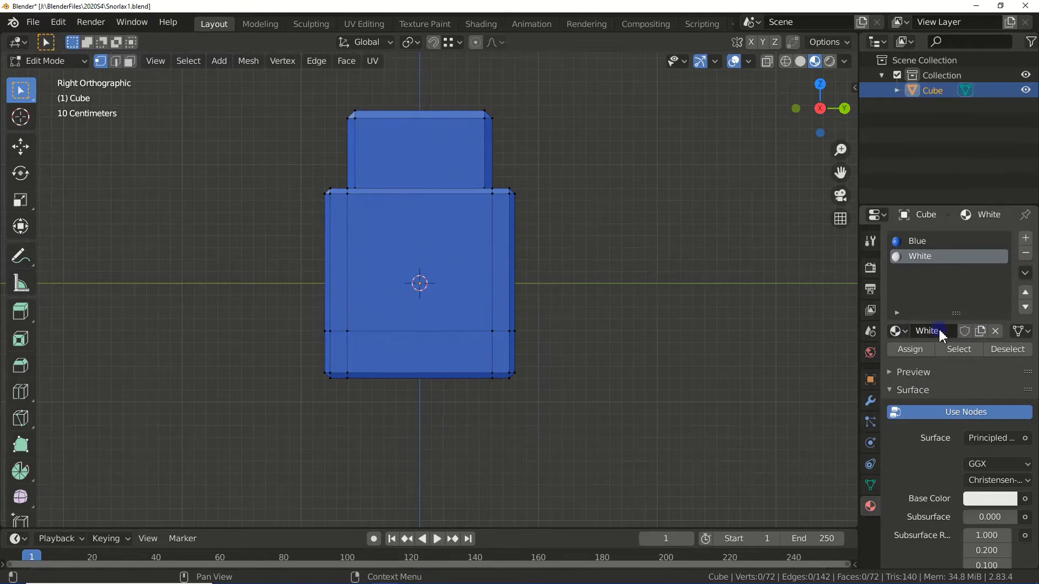
key(3)
click(416, 303)
middle_drag(586, 339, 584, 364)
click(920, 256)
click(910, 349)
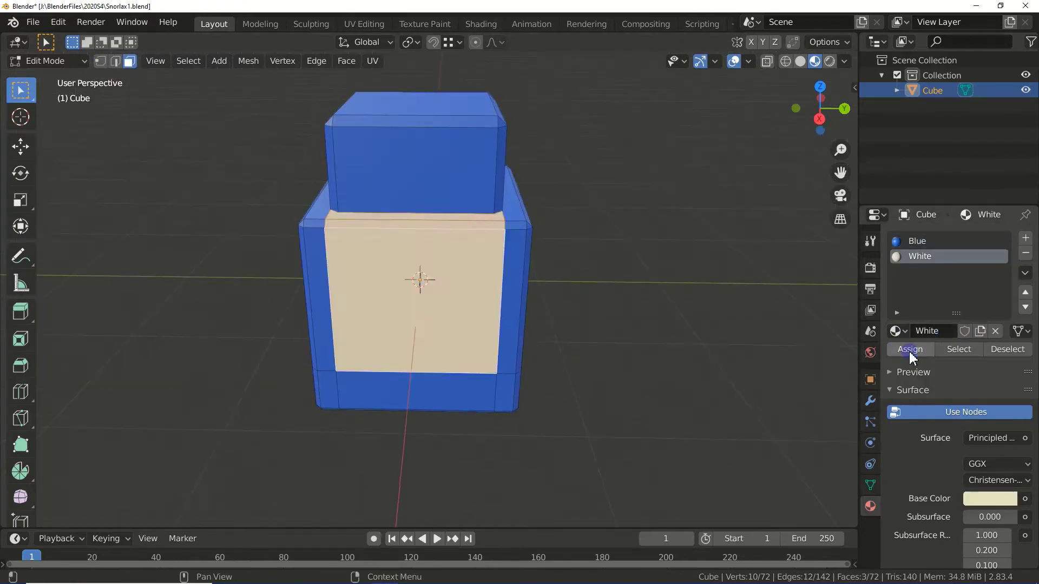
Reactivate the Blue slot and cut four vertical loops across the head.
click(920, 240)
key(ctrl+r)
click(383, 111)
right_click(383, 111)
click(208, 397)
Add four loop cuts to the head and spread them along the Y axis.
text(4)
key(Return)
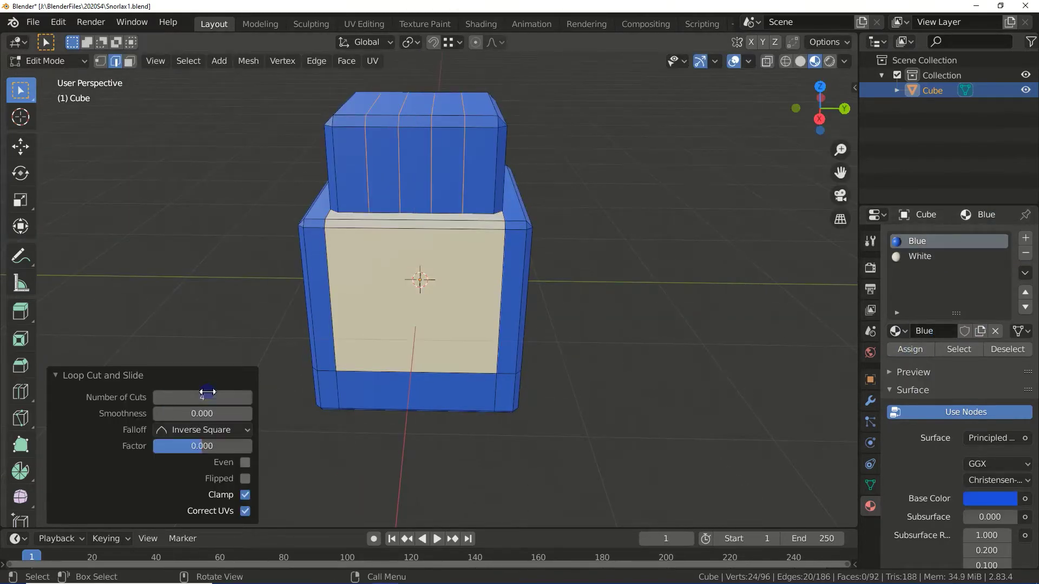
key(s)
key(y)
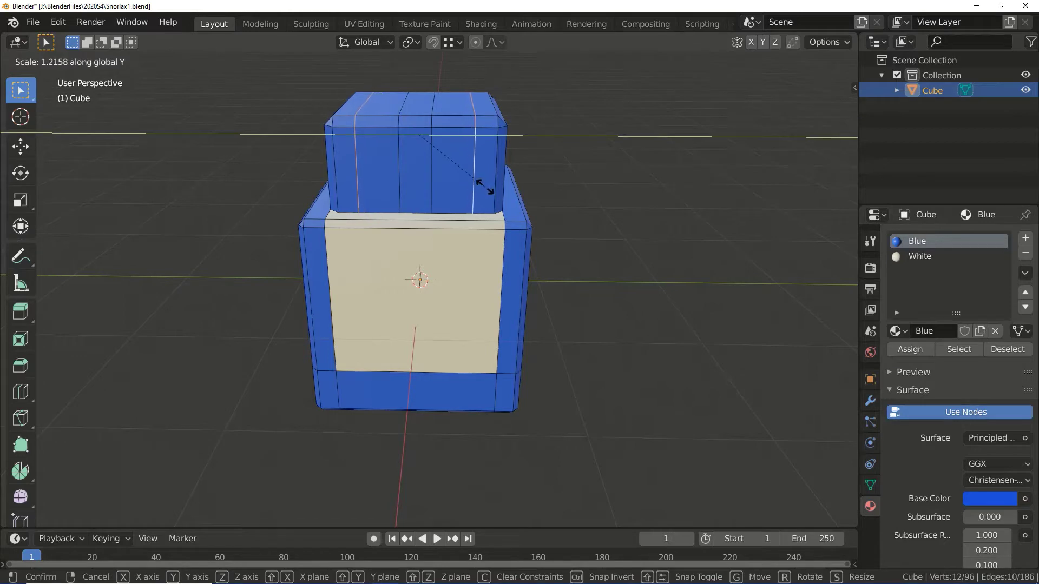
click(492, 186)
key(s)
key(y)
click(347, 165)
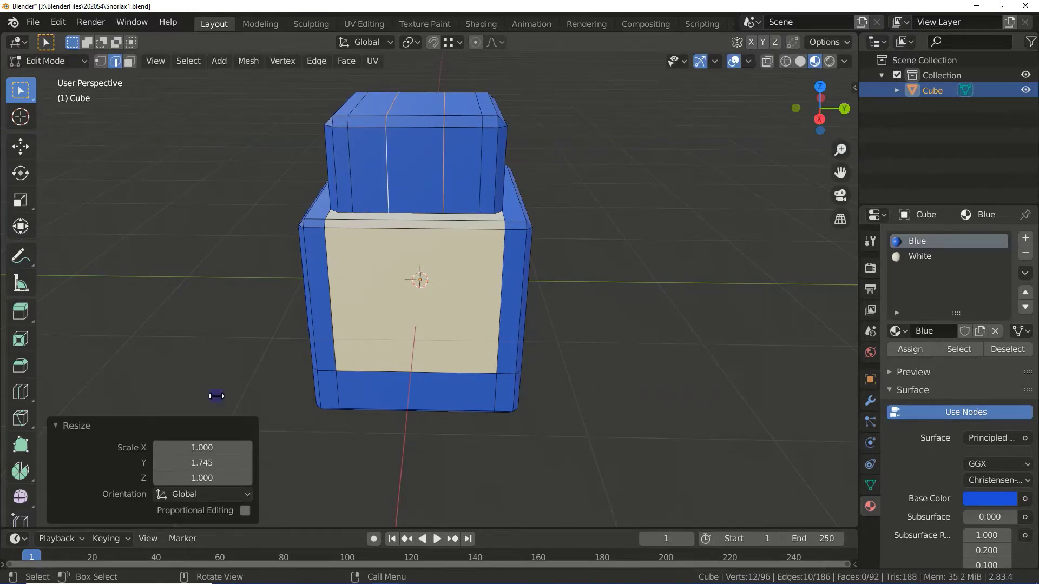
Subdivide the head-front edges with two cuts and delete the notch face.
right_click(409, 154)
click(409, 154)
click(246, 413)
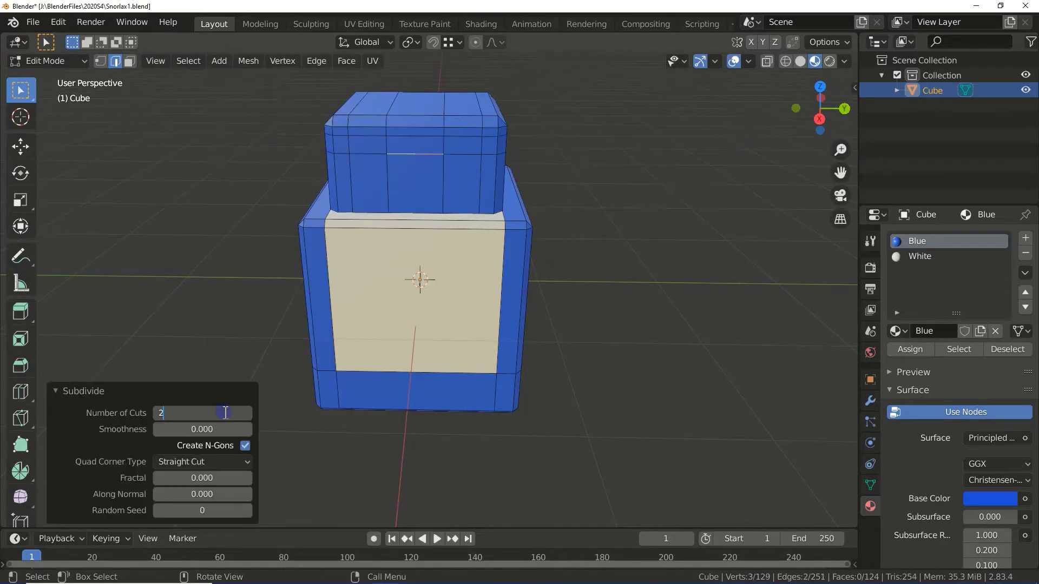
key(3)
key(x)
click(415, 144)
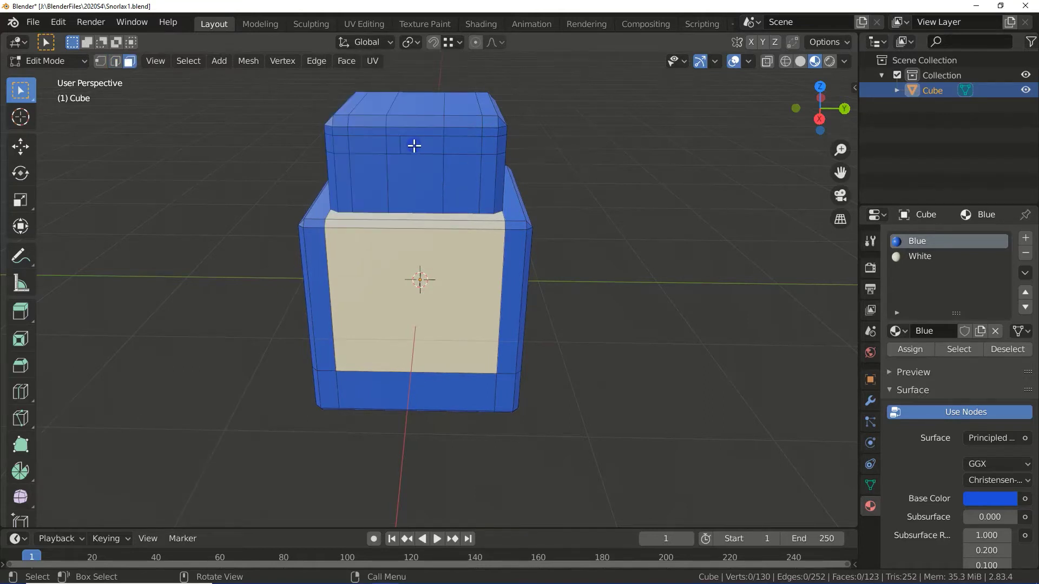
Join and bevel the notch vertices, then assign White to the front faces.
key(1)
key(f)
key(2)
middle_drag(427, 170, 427, 163)
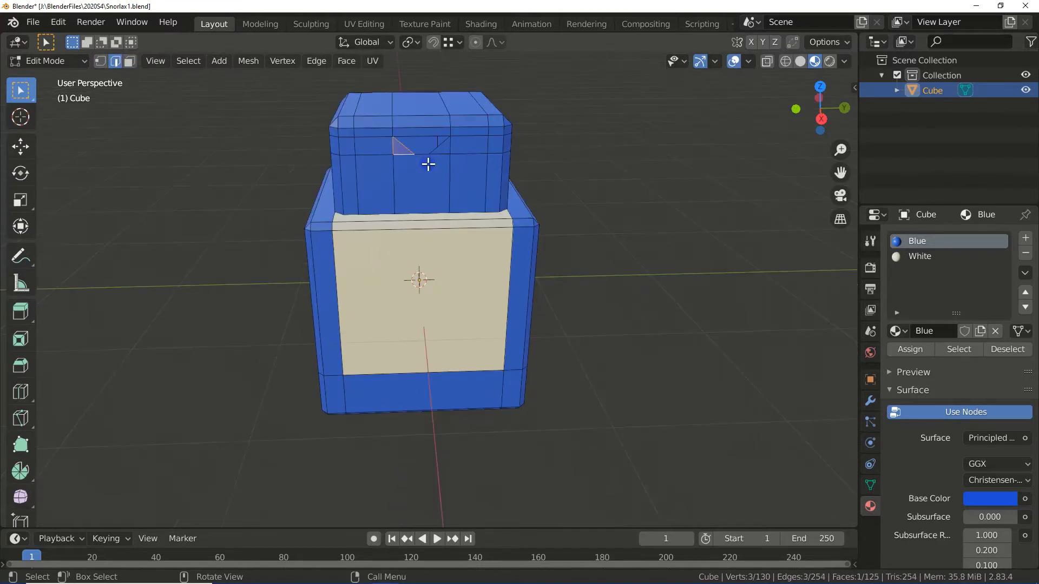
key(1)
key(ctrl+shift+b)
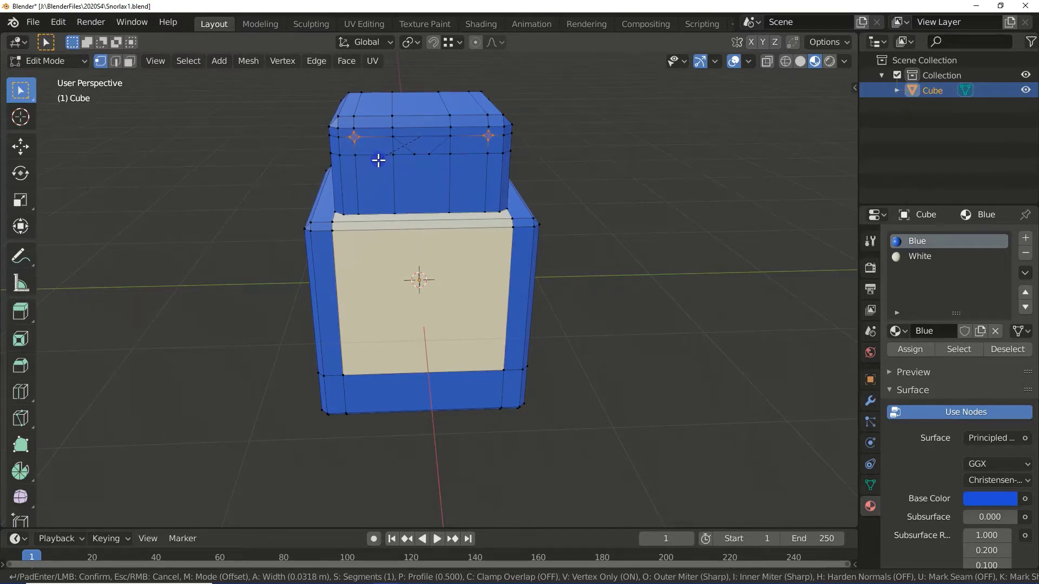
click(912, 257)
click(907, 349)
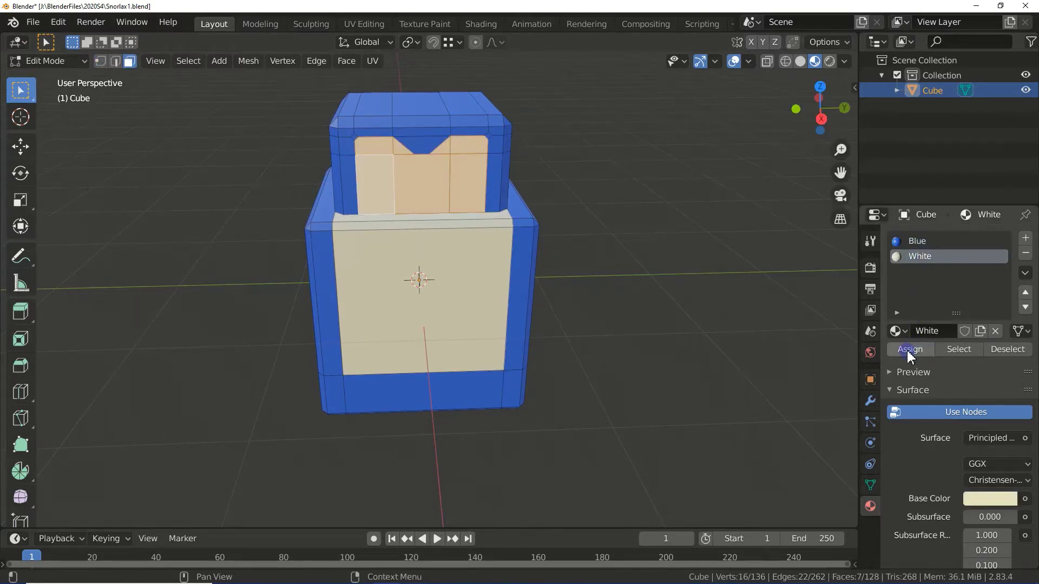
Subdivide the right front panel's vertical edges into horizontal strips.
click(419, 190)
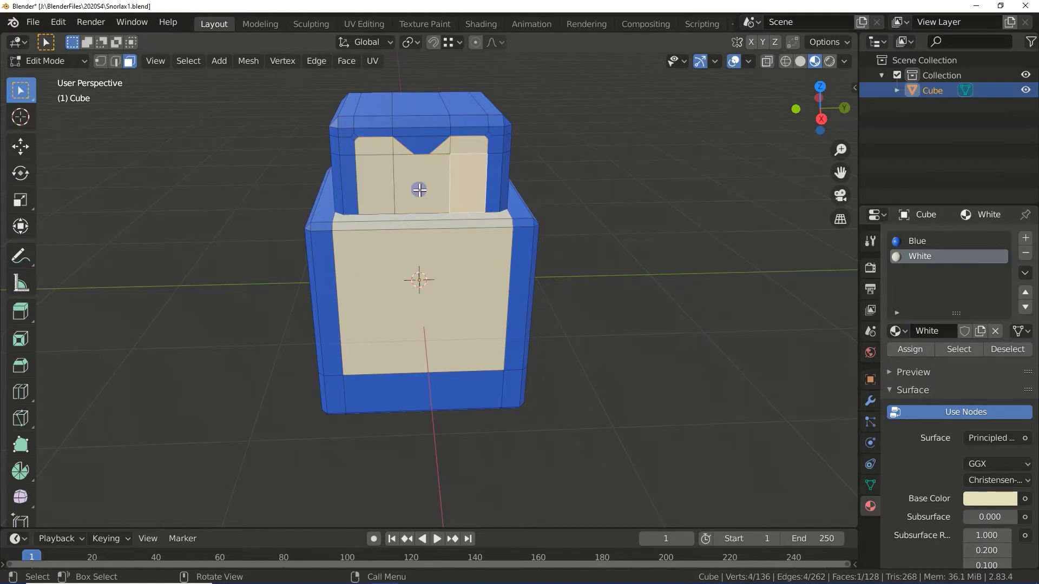
key(2)
right_click(447, 133)
click(447, 135)
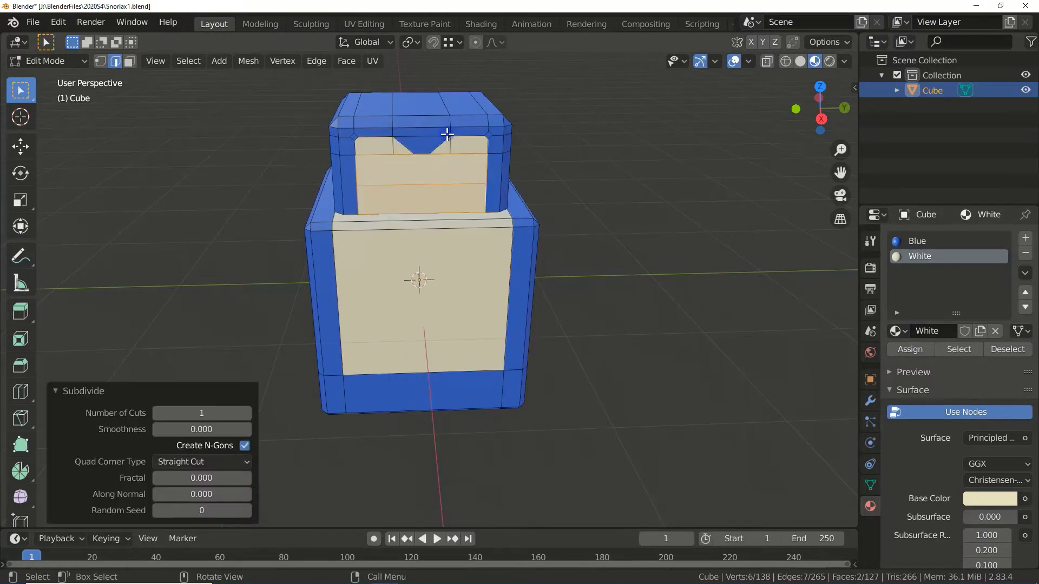
drag(216, 413, 232, 413)
Move two of the new strip edges vertically to set their heights.
click(411, 190)
key(g)
key(z)
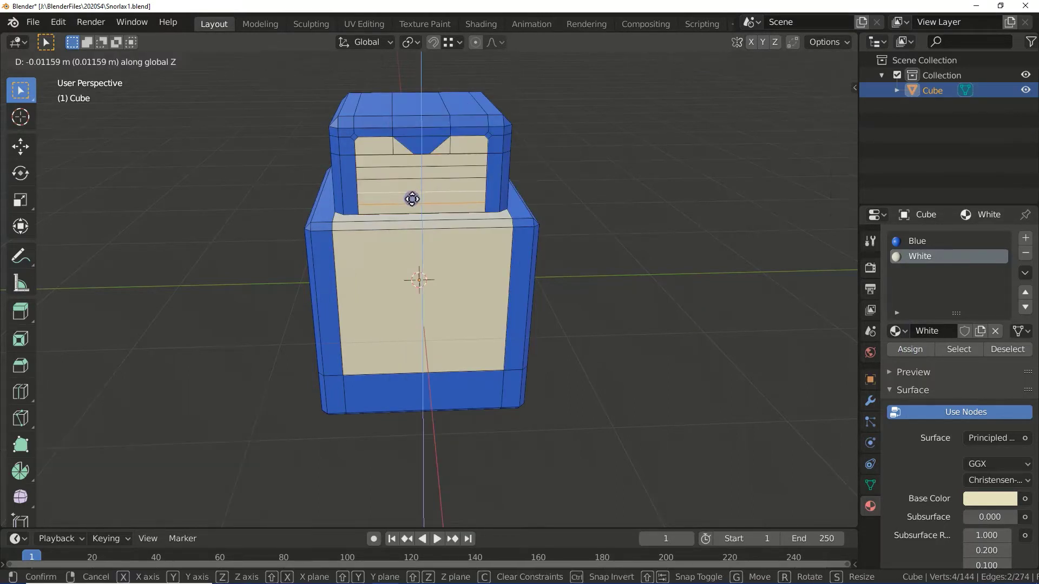
click(412, 196)
key(g)
key(z)
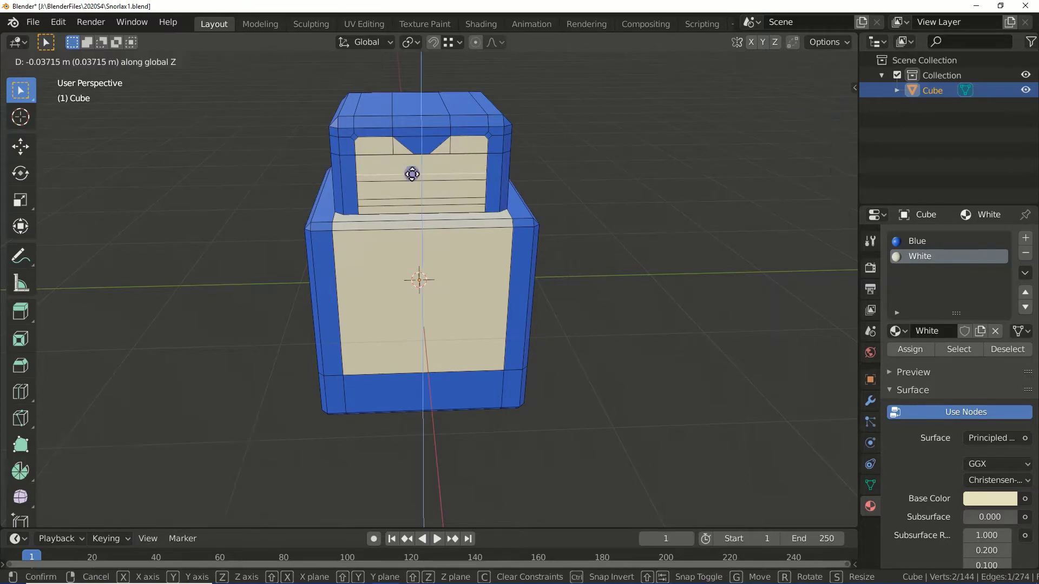
click(412, 174)
Subdivide two face edges and push the new vertices along Y.
shift+click(399, 170)
right_click(399, 172)
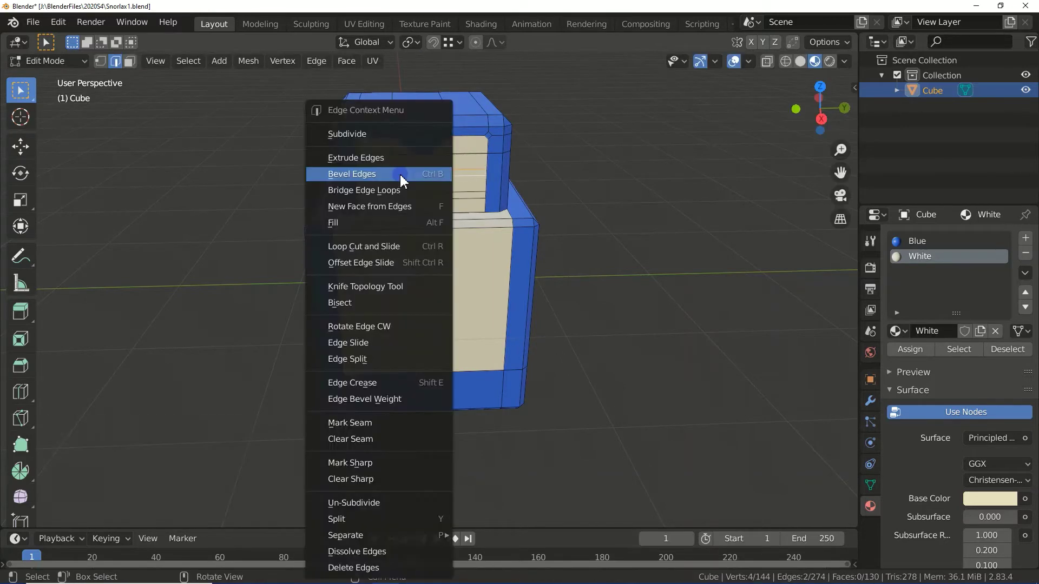
click(347, 133)
click(227, 414)
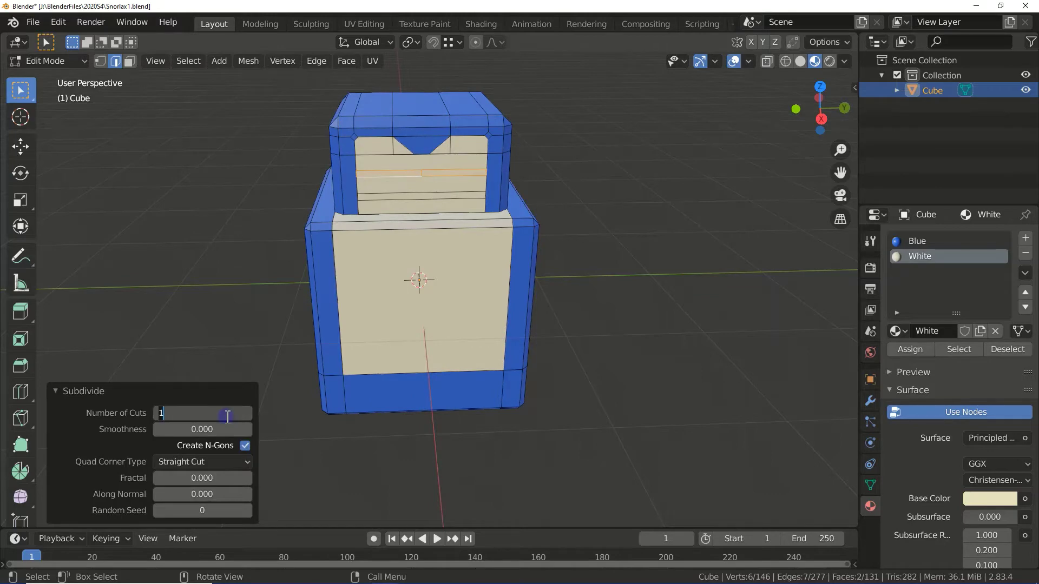
key(Return)
key(1)
key(g)
key(y)
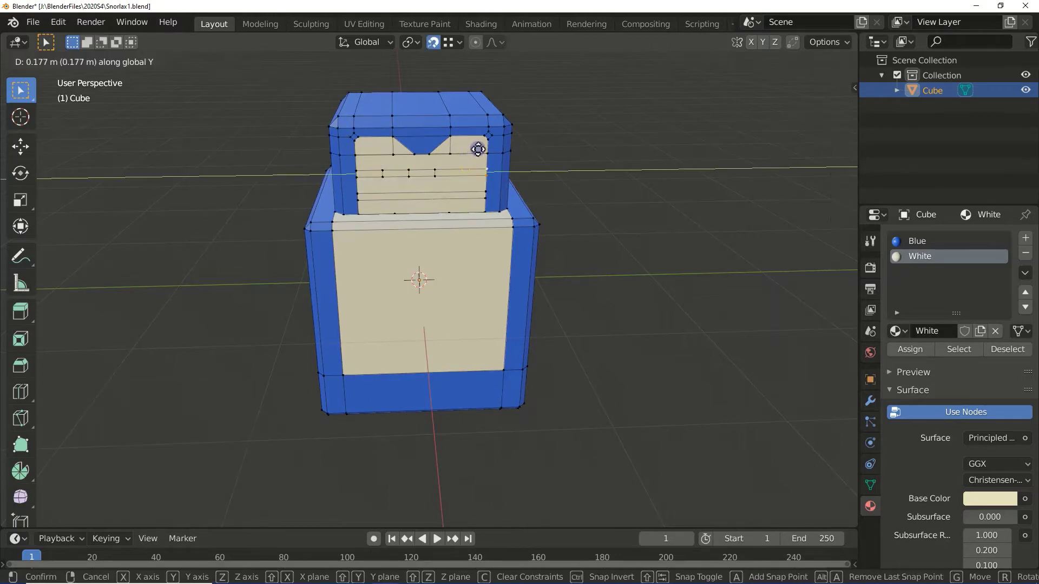
click(483, 138)
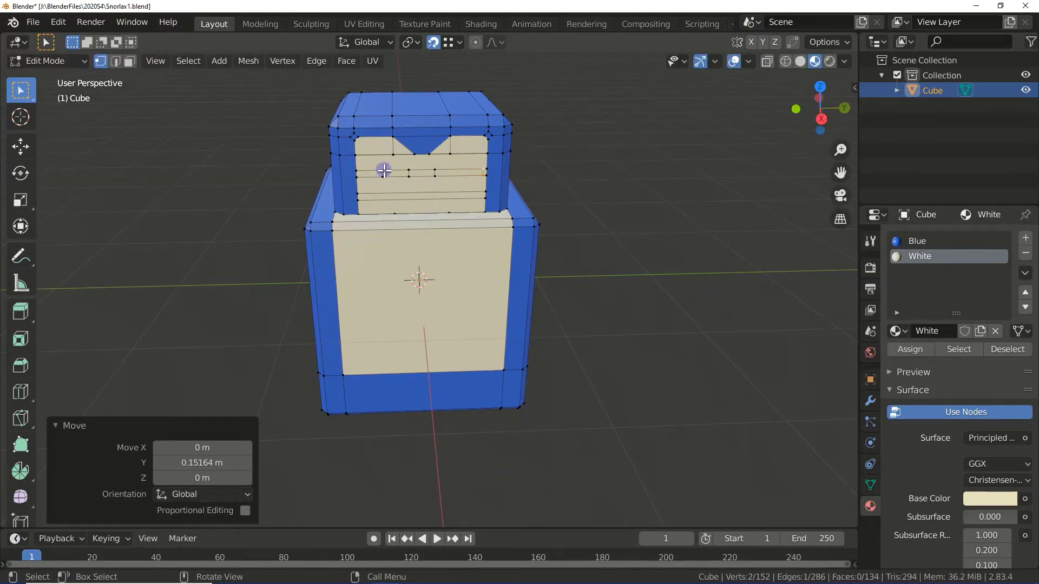
Shift another face loop along the Y axis.
click(384, 170)
alt+click(386, 173)
key(g)
key(y)
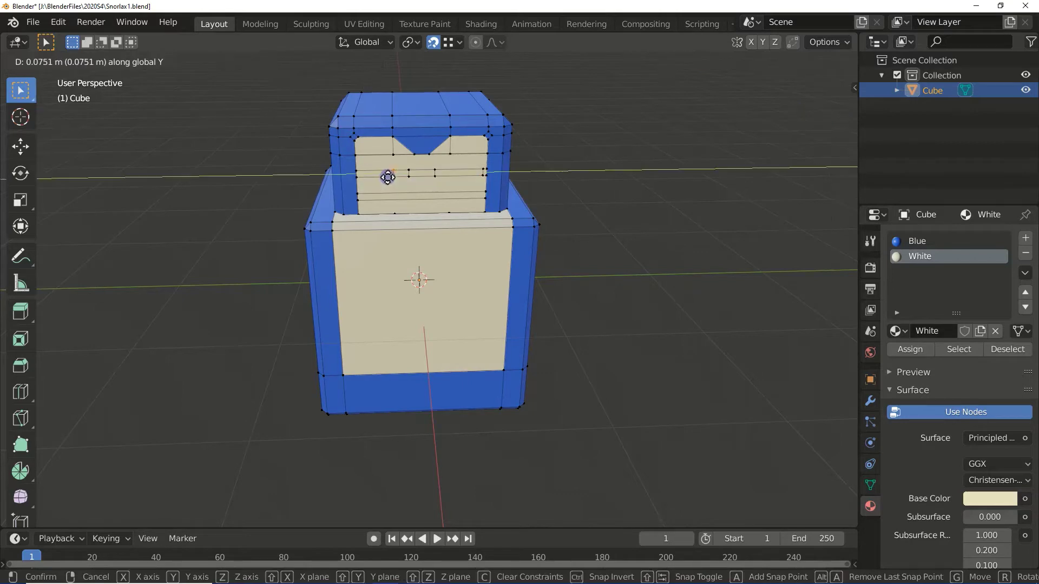
click(359, 139)
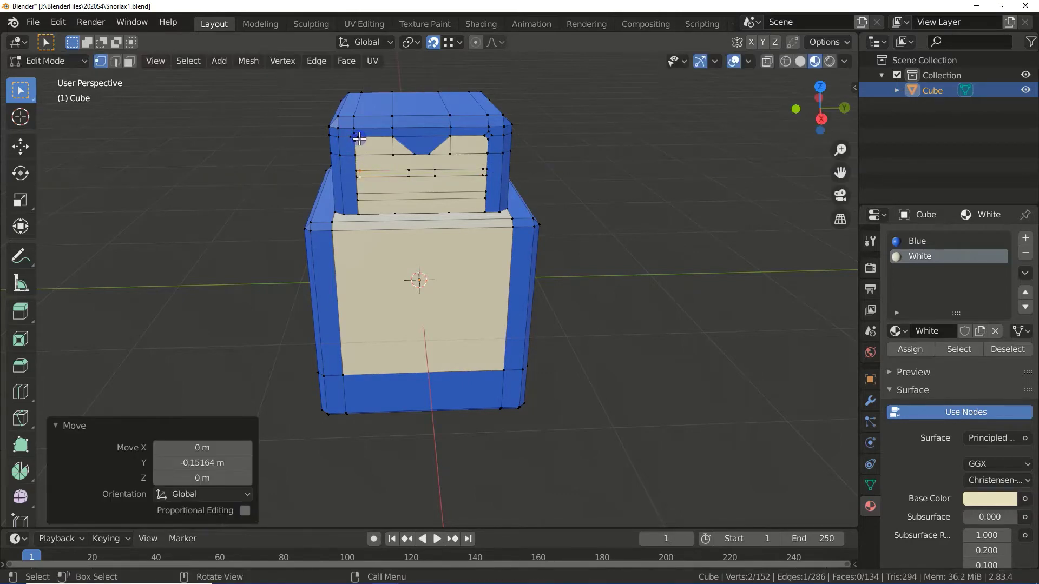
Scale the selection on Y and assign a new Black material to the eye faces.
key(s)
key(y)
click(450, 180)
click(904, 349)
Subdivide the face edge loop with four cuts for the mouth.
click(919, 255)
key(2)
alt+click(390, 198)
right_click(352, 133)
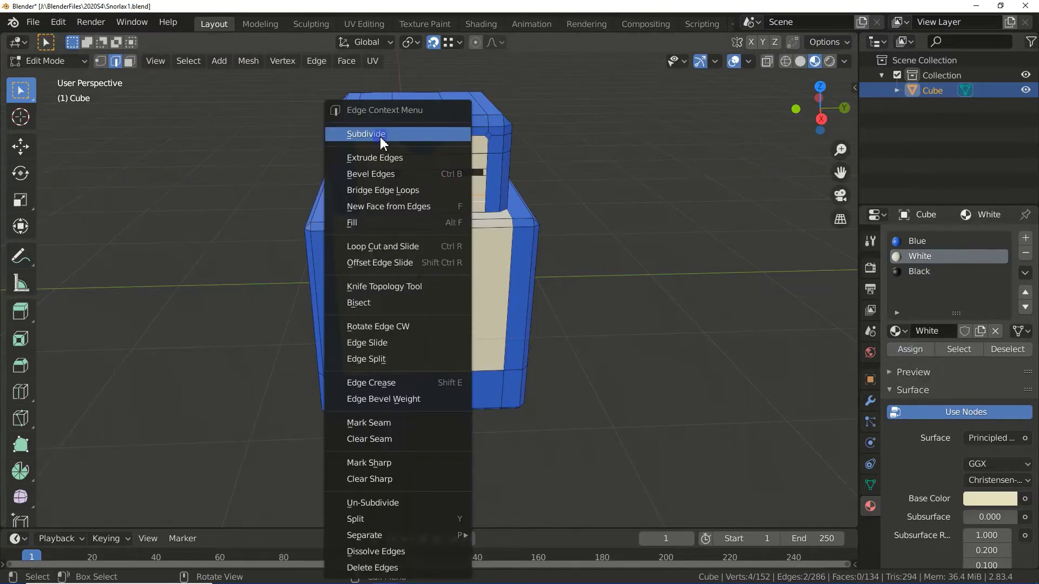
click(381, 137)
click(212, 418)
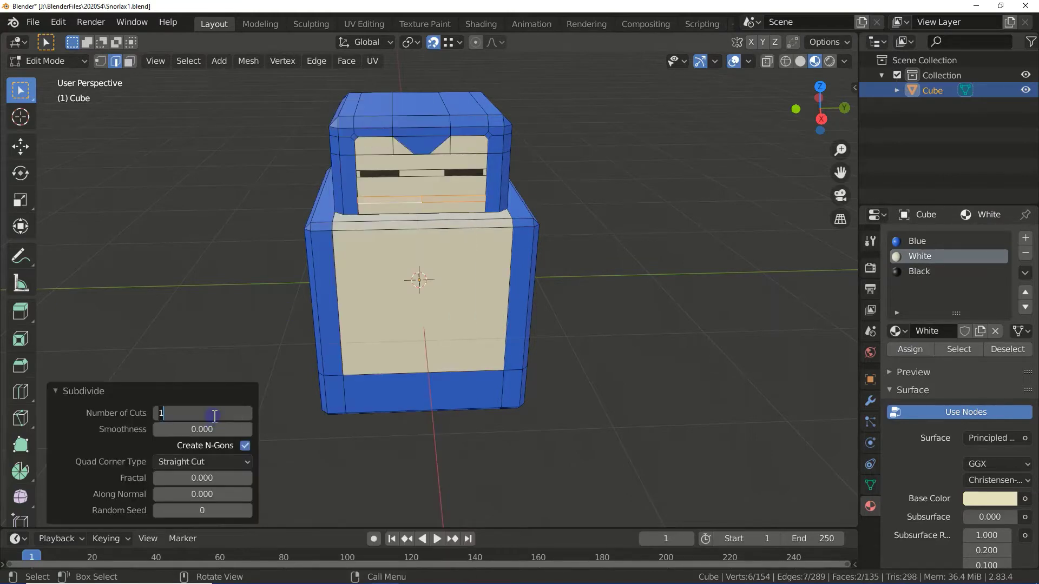
key(Return)
Position and narrow the mouth strip along Y, then paint it Black.
key(g)
key(y)
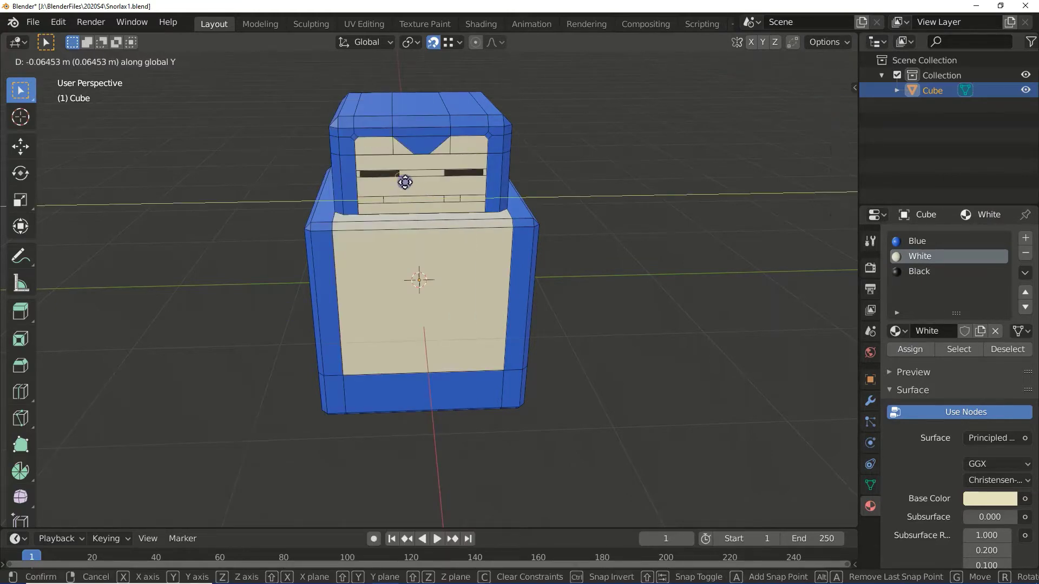
click(401, 178)
key(s)
key(y)
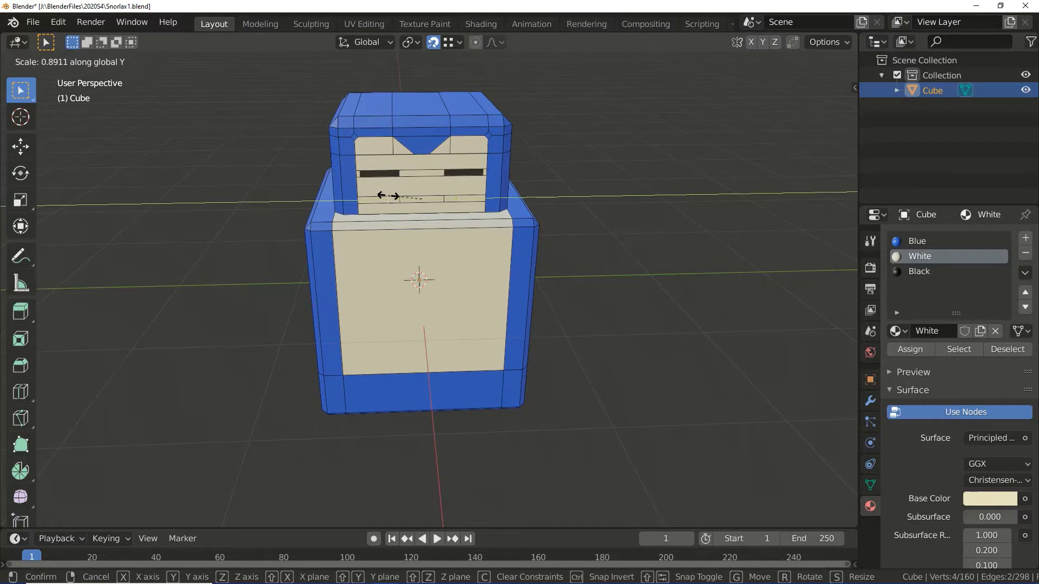
click(388, 196)
click(919, 271)
click(910, 349)
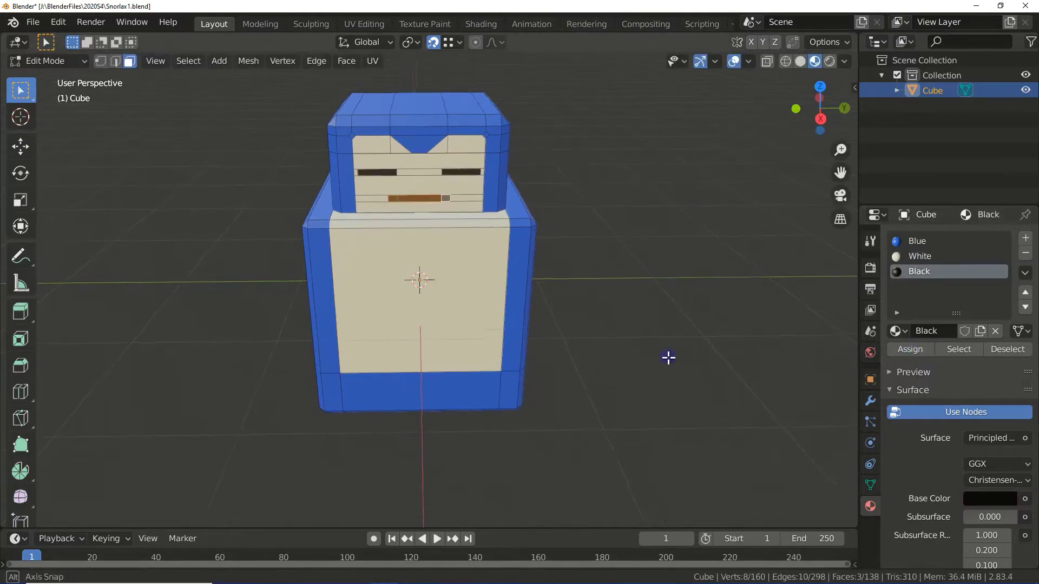
Extrude both eye faces slightly outward from the head.
middle_drag(669, 358, 608, 357)
click(342, 160)
shift+click(393, 176)
key(e)
click(394, 199)
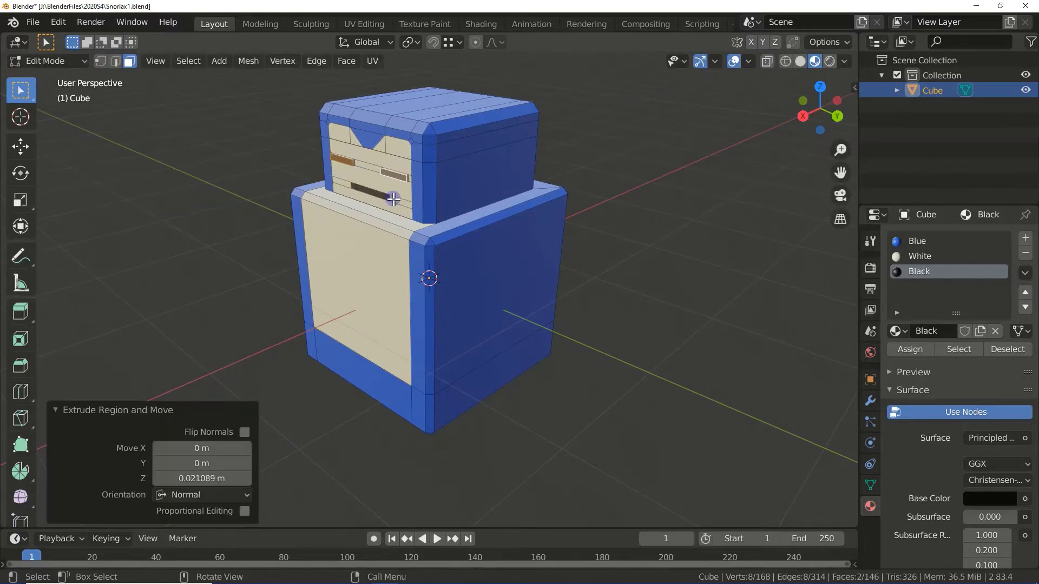
Extrude the mouth faces outward from the face.
scroll(378, 184, up, 1)
click(357, 169)
key(e)
click(358, 177)
key(e)
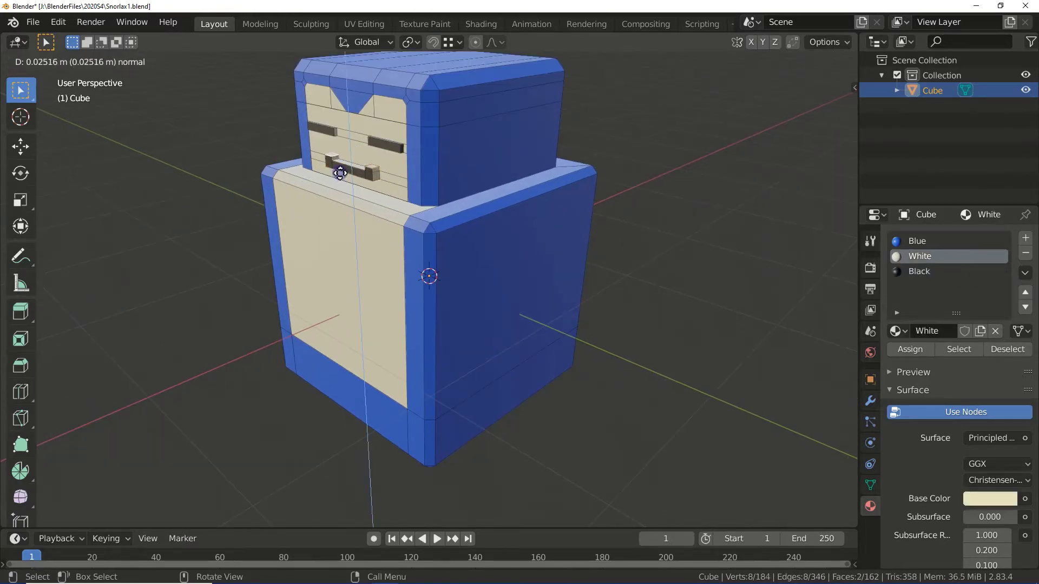
click(340, 170)
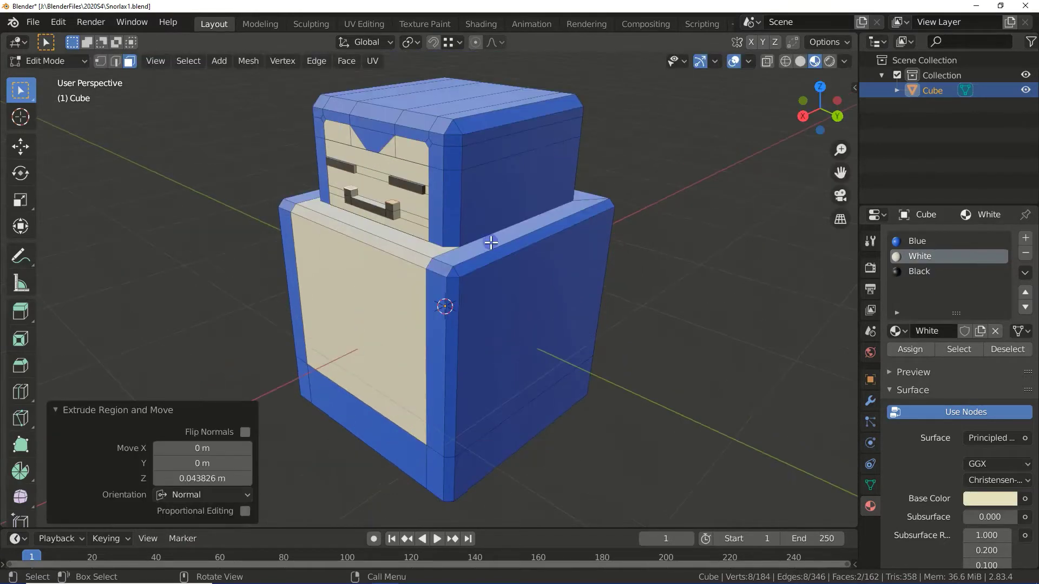
View the head from above and name the new tooth material SnowWhite.
middle_drag(492, 242, 491, 343)
scroll(493, 340, up, 2)
scroll(494, 339, up, 2)
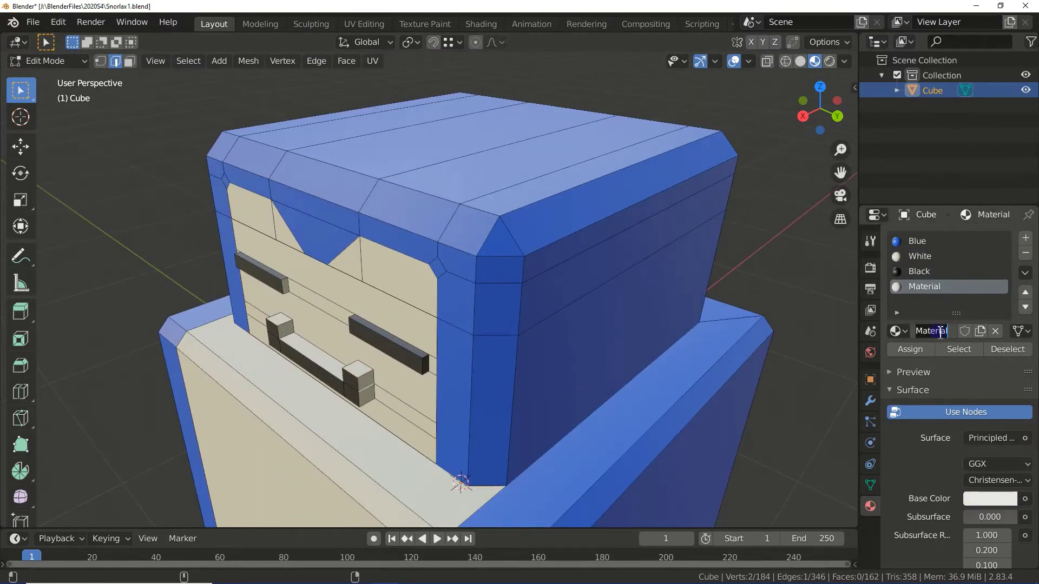
text(S)
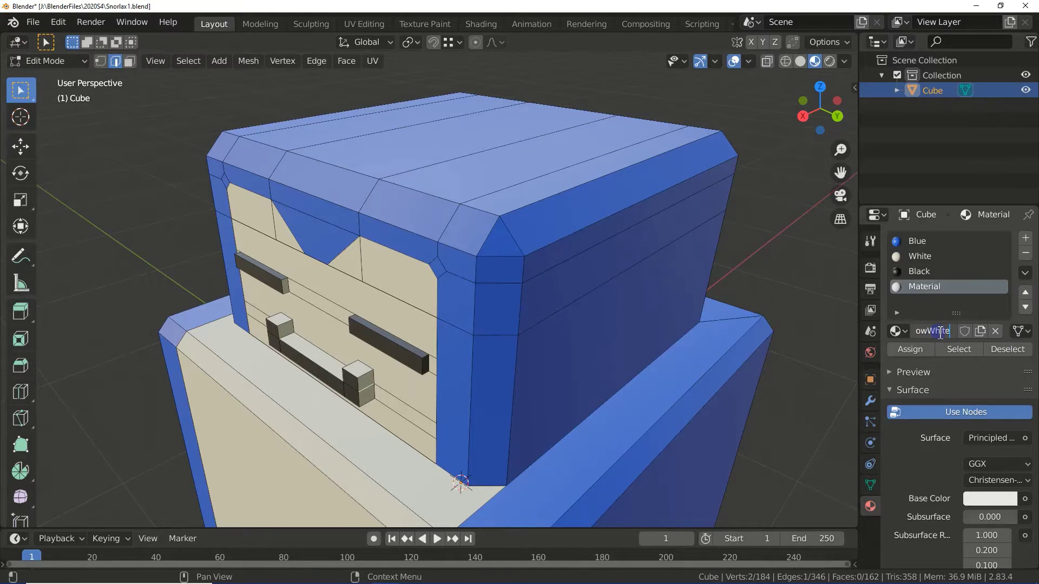
Apply SnowWhite to the teeth and taper both tooth tops to points with S Y 0.
key(Return)
click(915, 350)
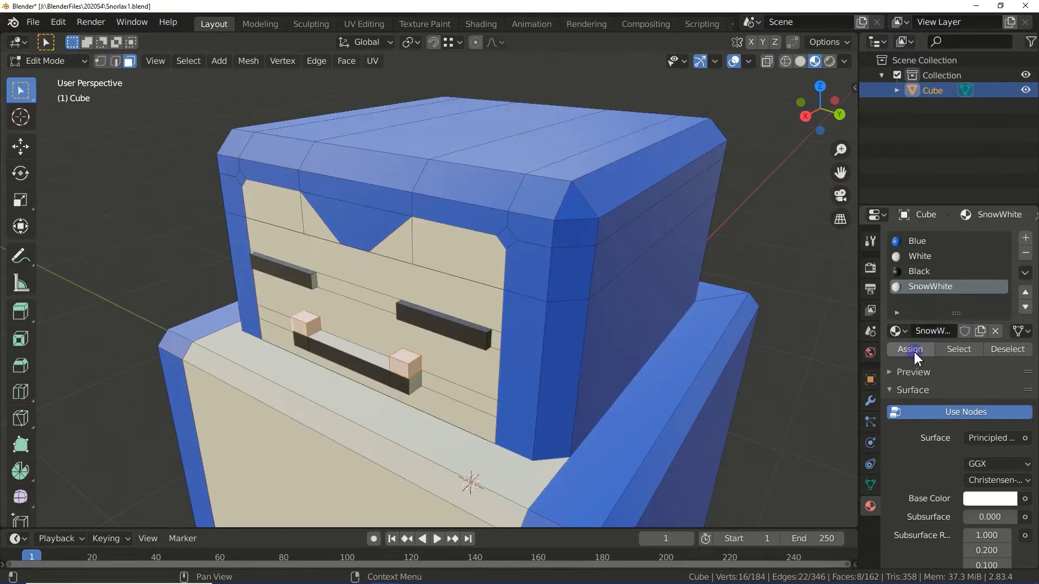
click(386, 361)
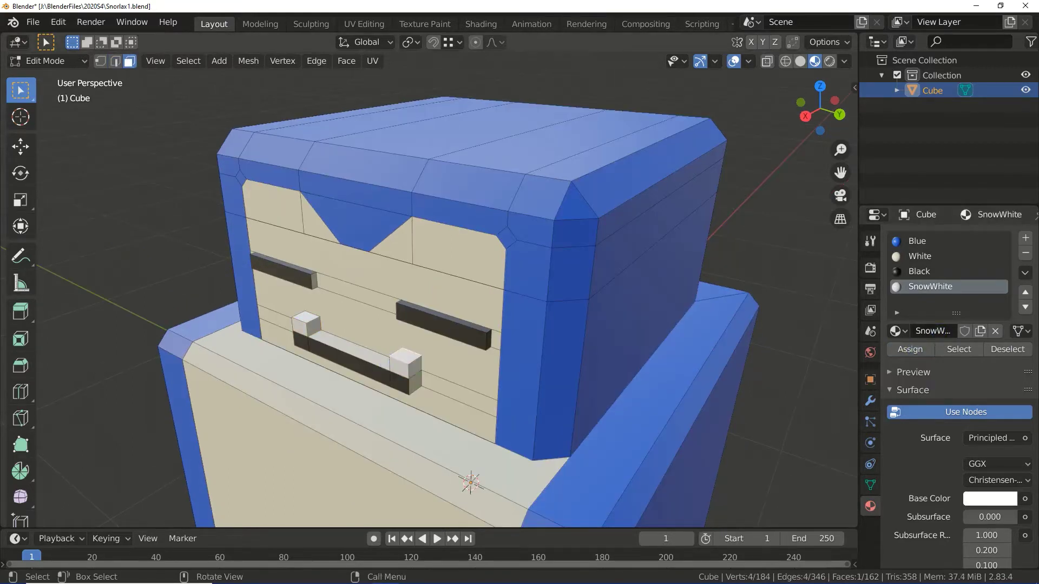
text(sy0)
key(Return)
click(307, 323)
text(sy0)
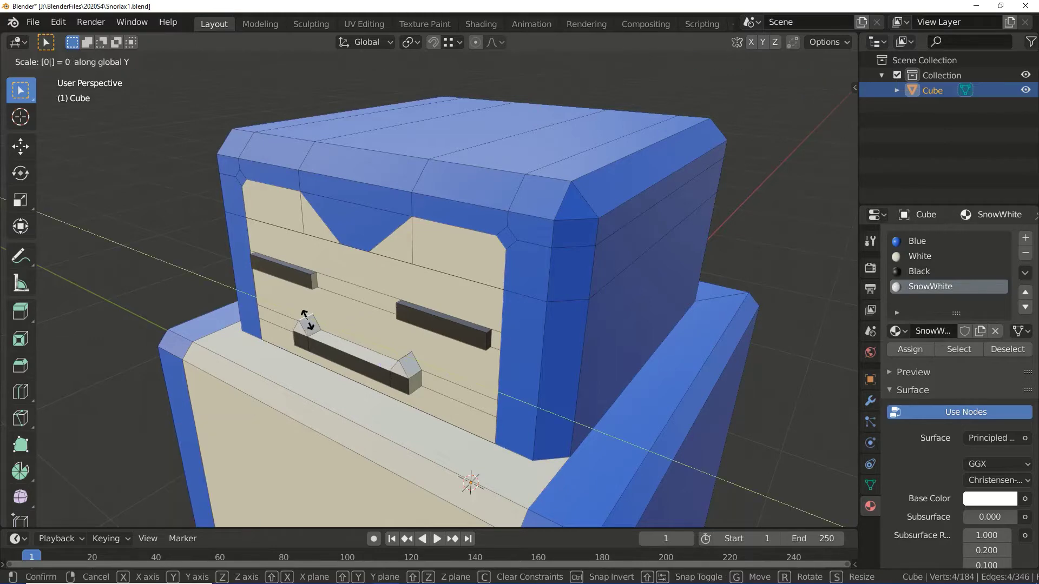
key(Return)
Assign the Black material to the top faces of the mouth.
click(920, 271)
mouse_move(544, 408)
middle_down()
mouse_move(563, 404)
mouse_move(598, 336)
middle_up()
click(614, 297)
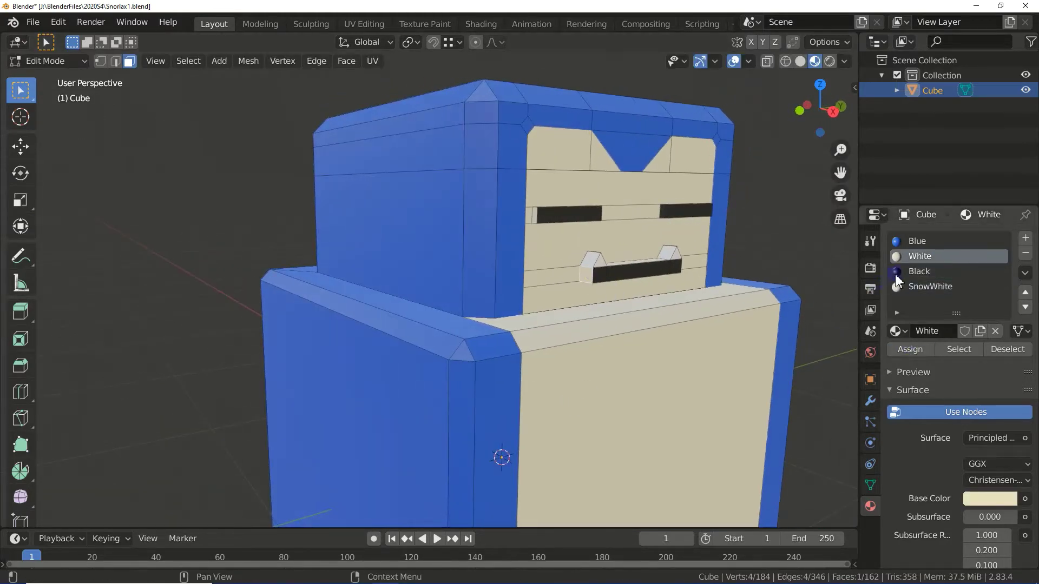
click(920, 271)
mouse_move(784, 314)
middle_down()
mouse_move(666, 352)
mouse_move(658, 385)
mouse_move(617, 356)
middle_up()
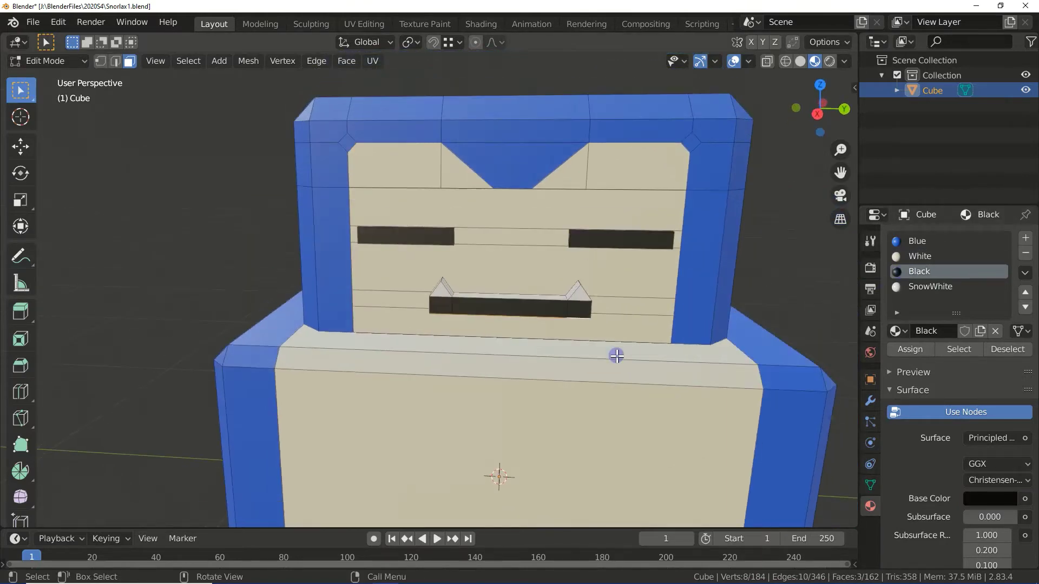
click(787, 286)
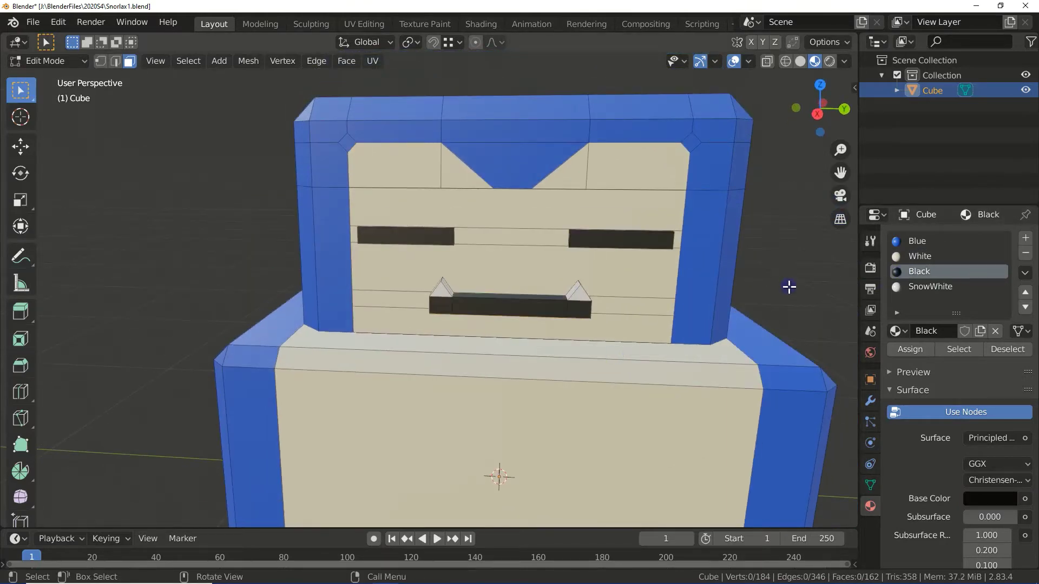
scroll(747, 306, down, 5)
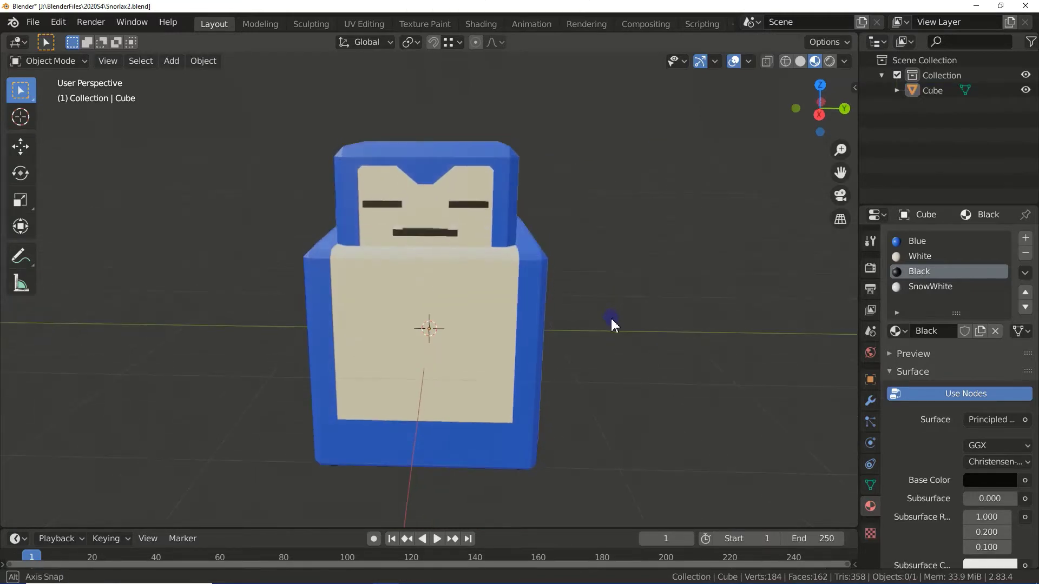
Add two loop cuts across the top of the head.
middle_drag(619, 299, 634, 238)
key(Tab)
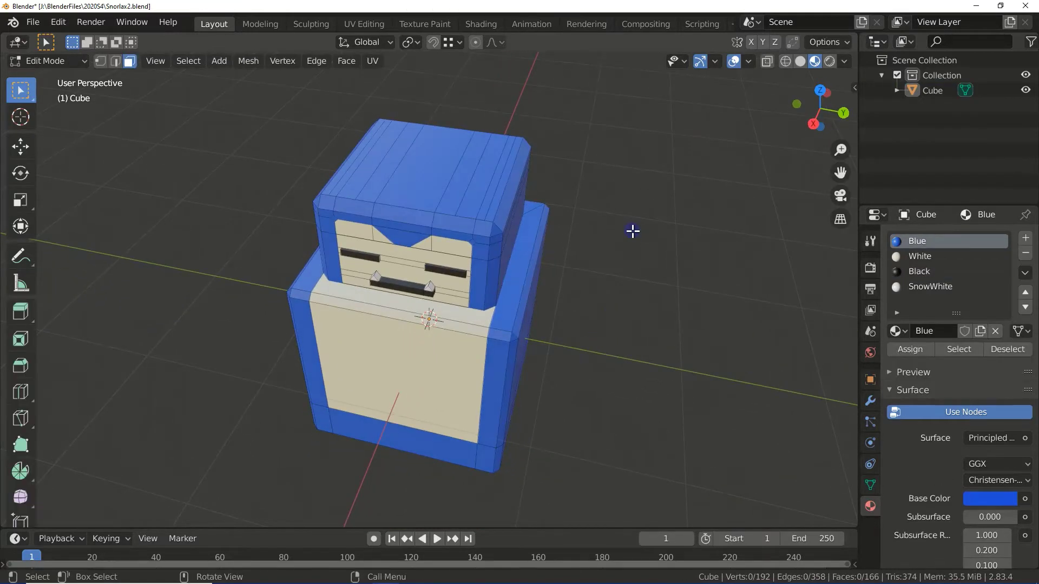
key(Tab)
key(Tab)
key(ctrl+r)
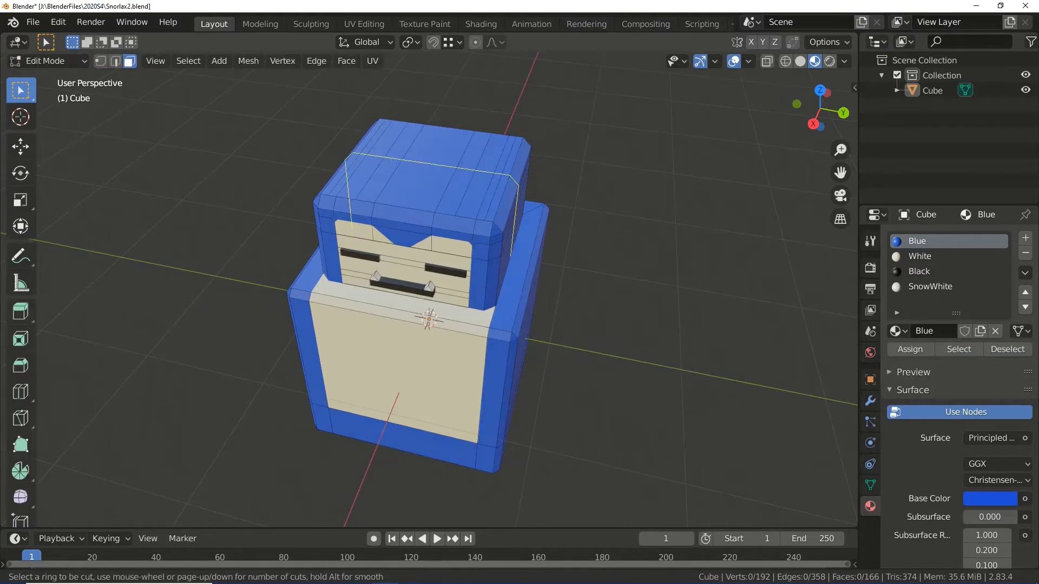
click(392, 159)
click(230, 394)
text(2)
key(Return)
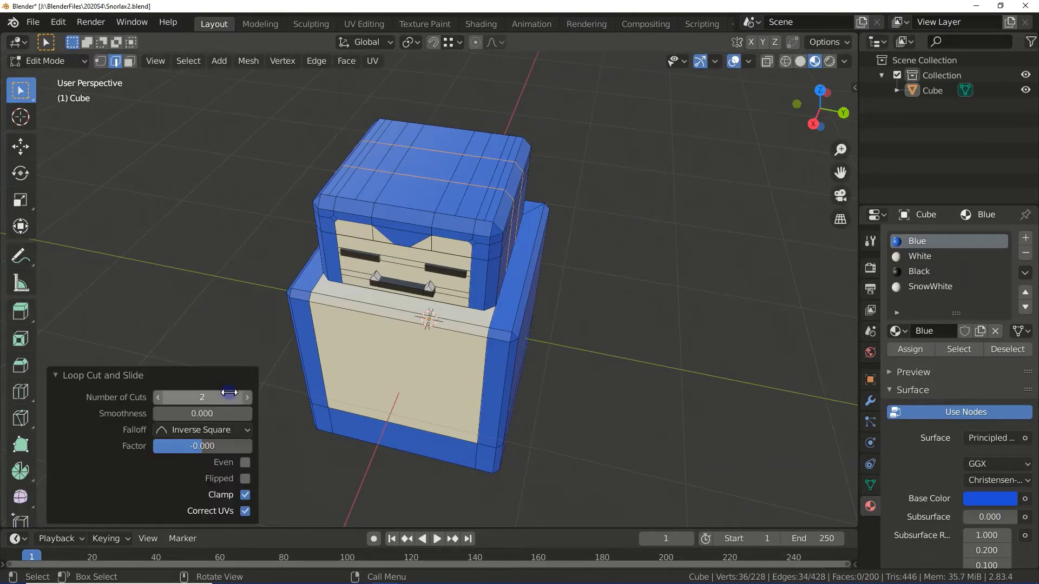
Spread the new head-top loops along the Y axis and select edges to remove.
key(g)
key(g)
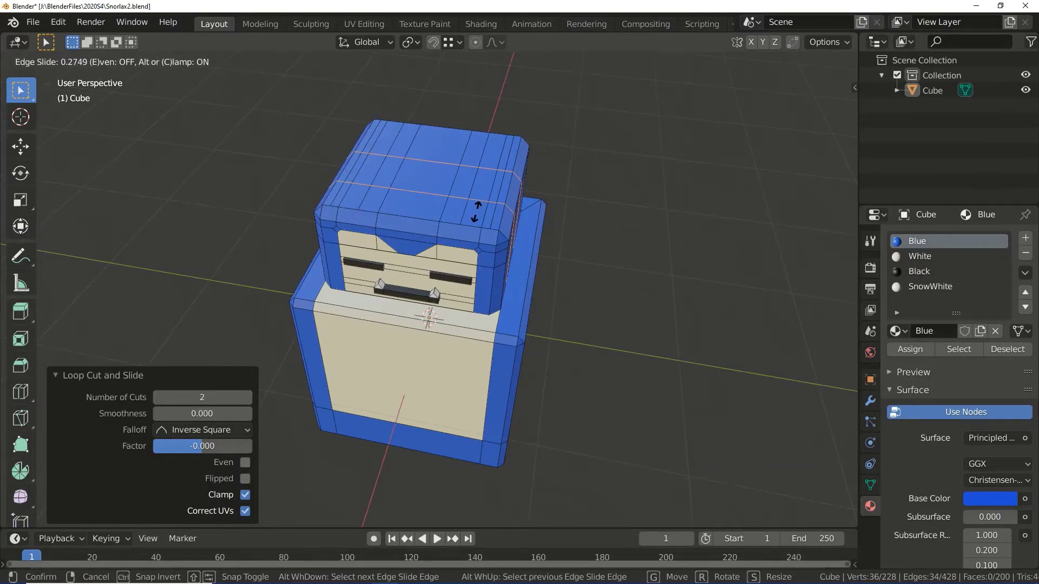
right_click(476, 211)
key(s)
key(y)
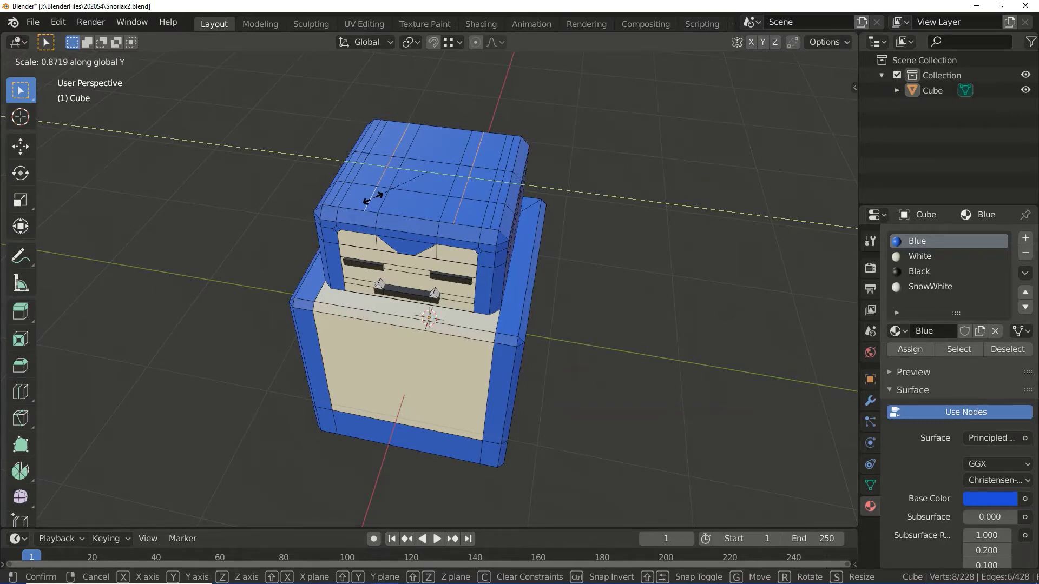
click(373, 198)
click(374, 198)
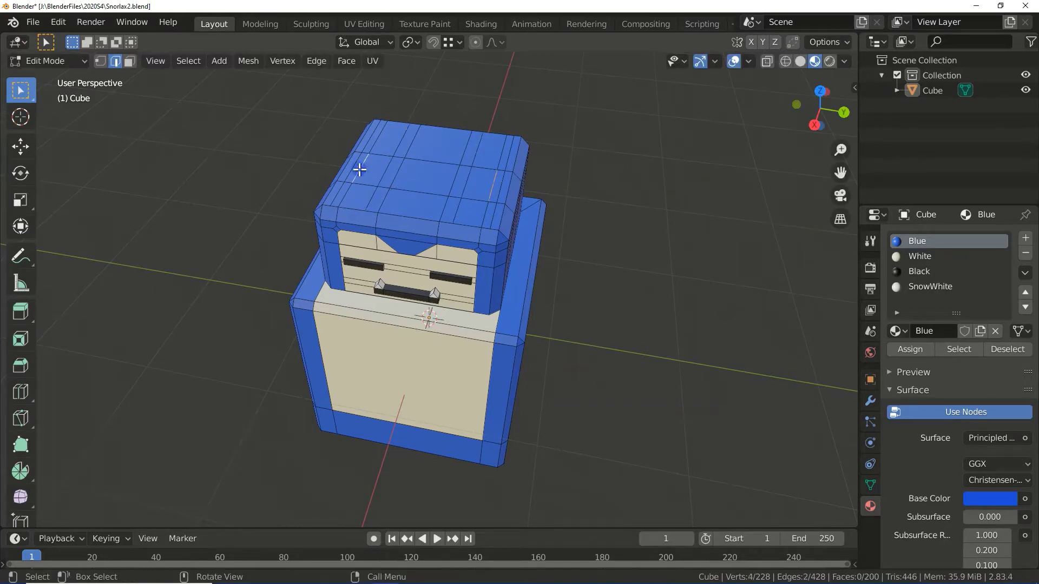
Dissolve the selected edges and extrude the two ear faces upward.
key(x)
click(361, 175)
key(3)
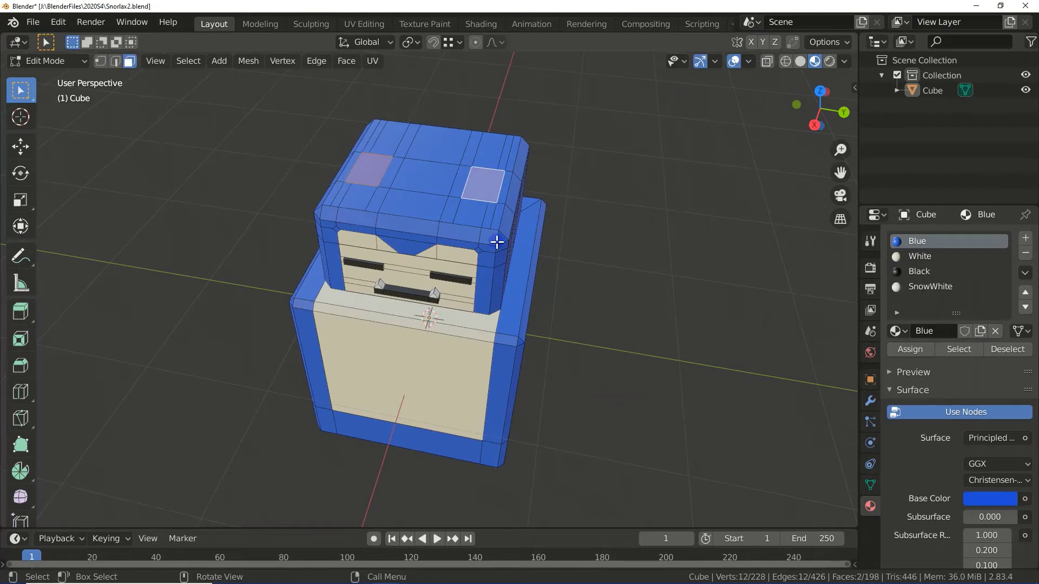
key(e)
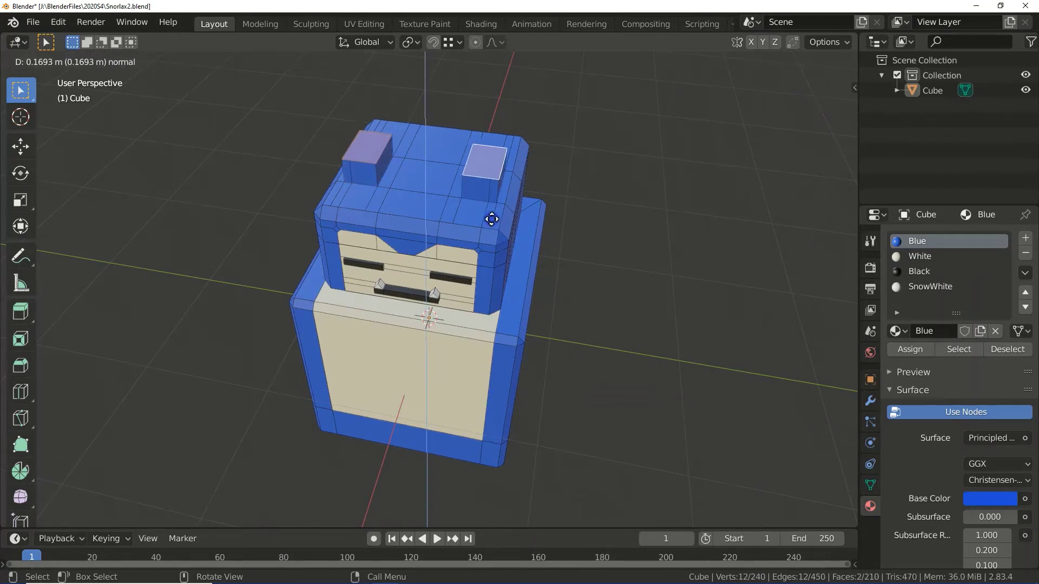
click(491, 217)
Dissolve stray ear edges and bevel the ear edges.
middle_drag(491, 217, 548, 306)
key(x)
click(548, 306)
key(ctrl+b)
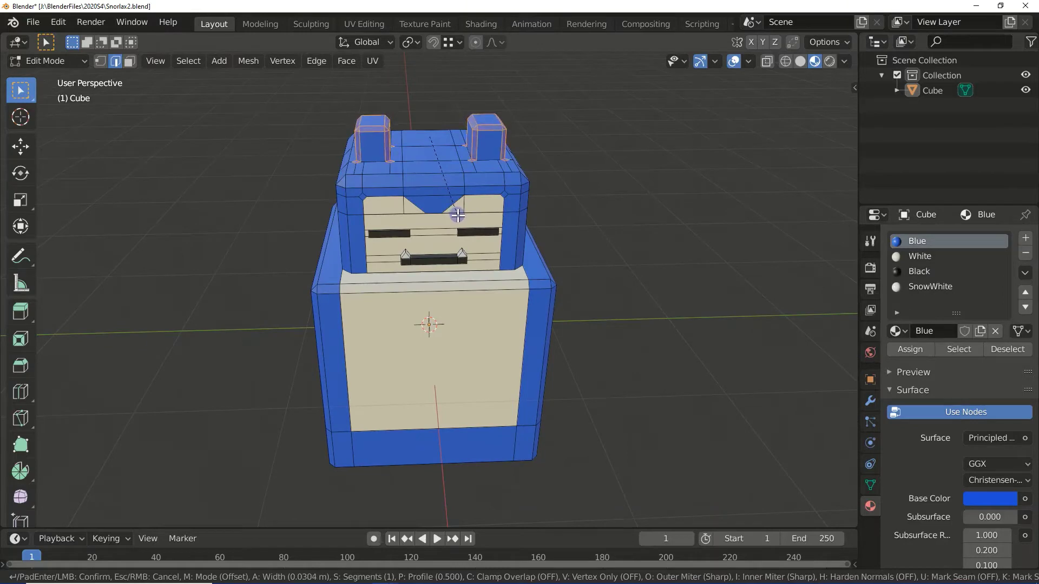
click(638, 313)
Shift the ear vertices along the X axis.
key(KP_3)
middle_drag(638, 313, 478, 206)
key(1)
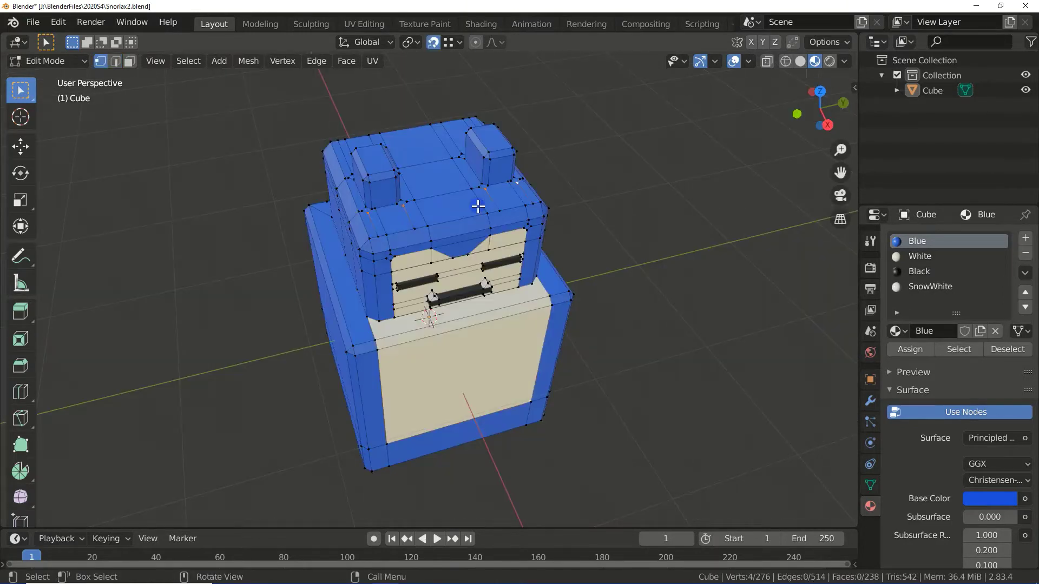
key(g)
key(x)
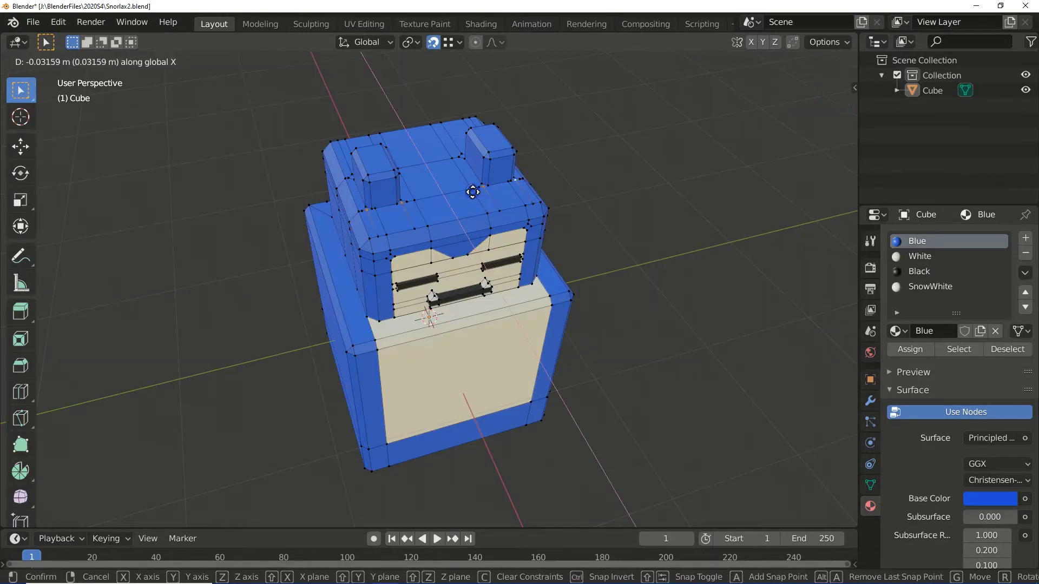
click(472, 192)
Dissolve the remaining extra edges on the ears.
key(2)
middle_drag(472, 191, 445, 307)
key(x)
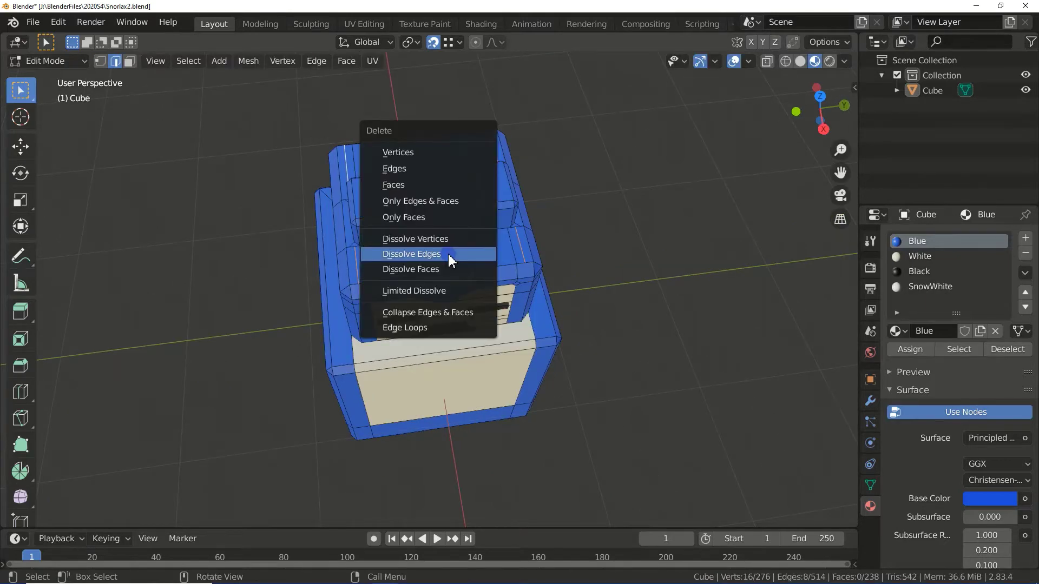
click(439, 254)
Move the ear vertices back along Y and return to Object Mode.
middle_drag(441, 251, 456, 215)
key(1)
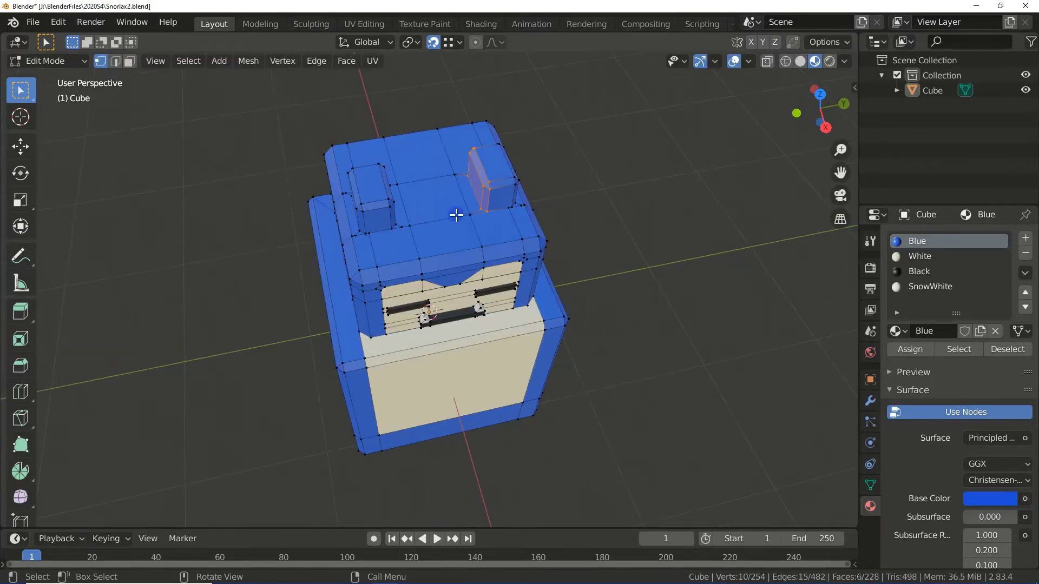
key(g)
key(y)
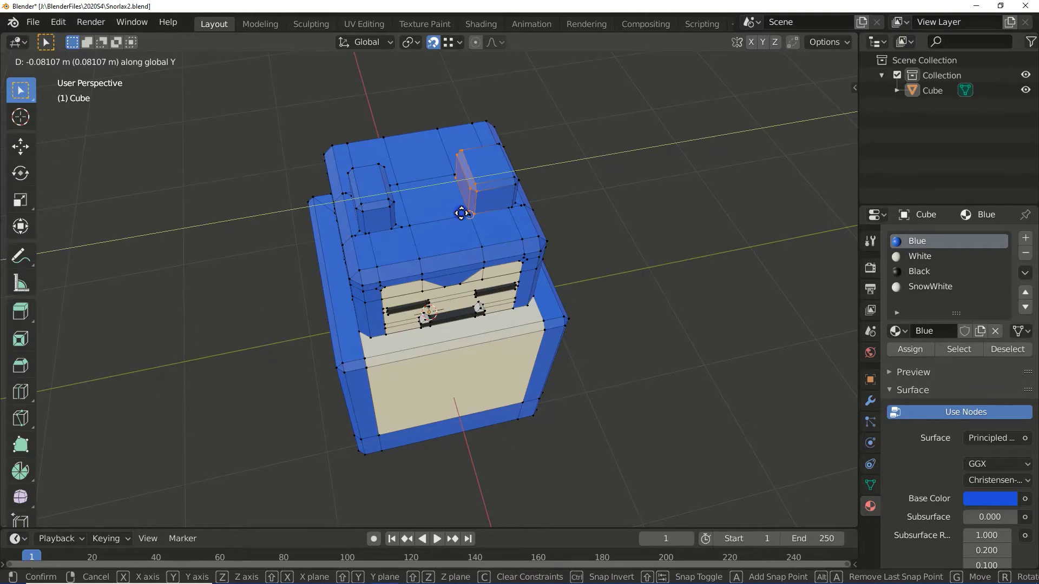
click(461, 213)
mouse_move(461, 213)
middle_down()
mouse_move(416, 247)
mouse_move(608, 323)
middle_up()
key(Tab)
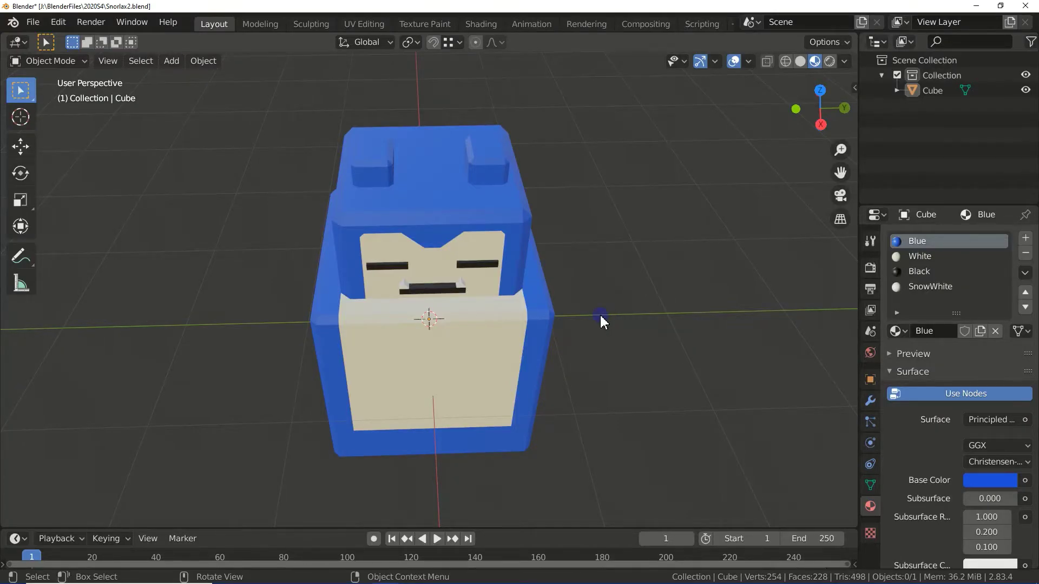
Replace the extra object with a new cube moved along Y beside the body.
key(KP_3)
key(Delete)
key(shift+a)
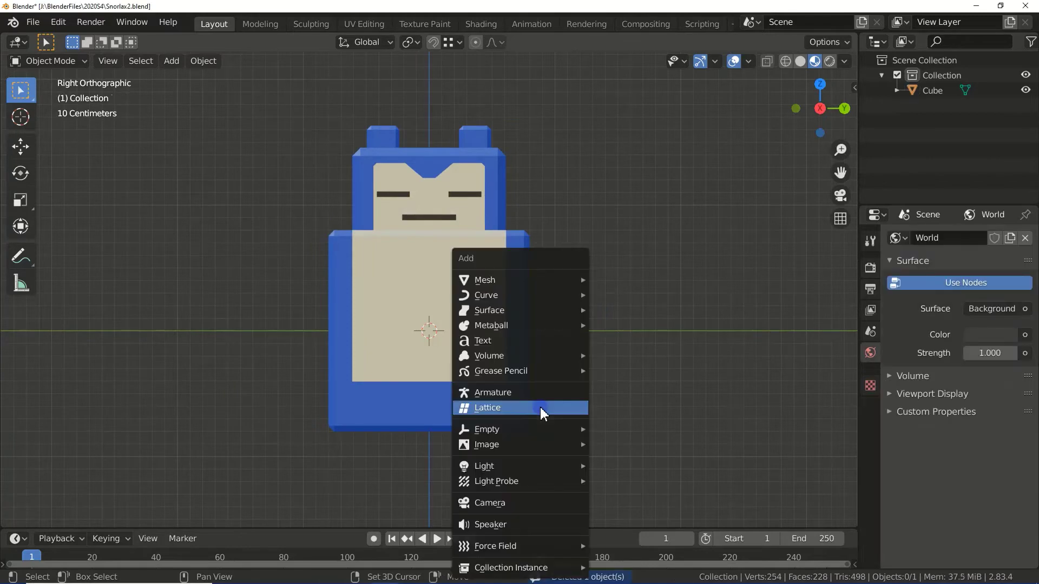
click(621, 294)
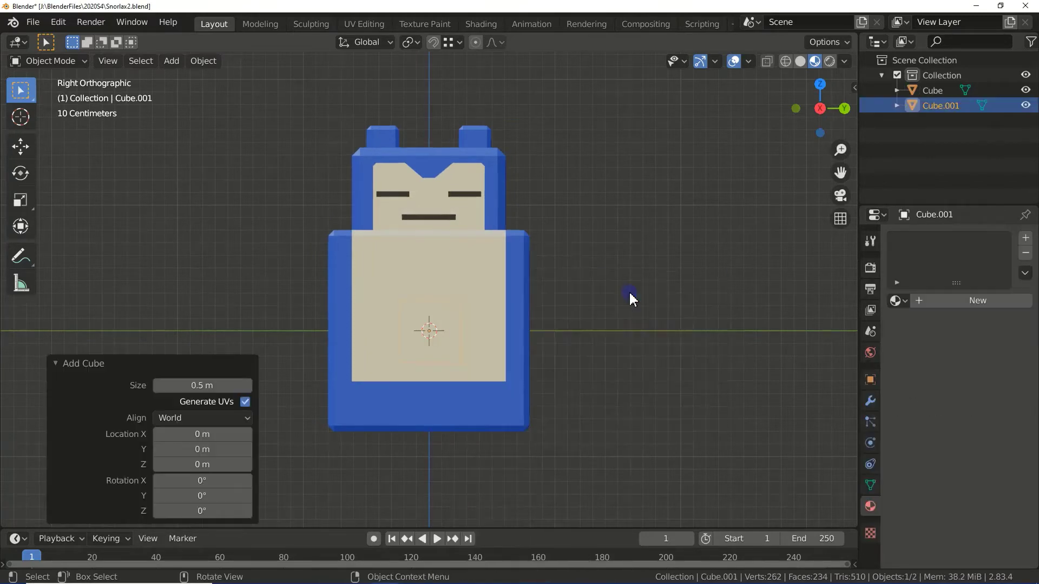
key(g)
key(y)
click(550, 506)
middle_drag(549, 514, 334, 484)
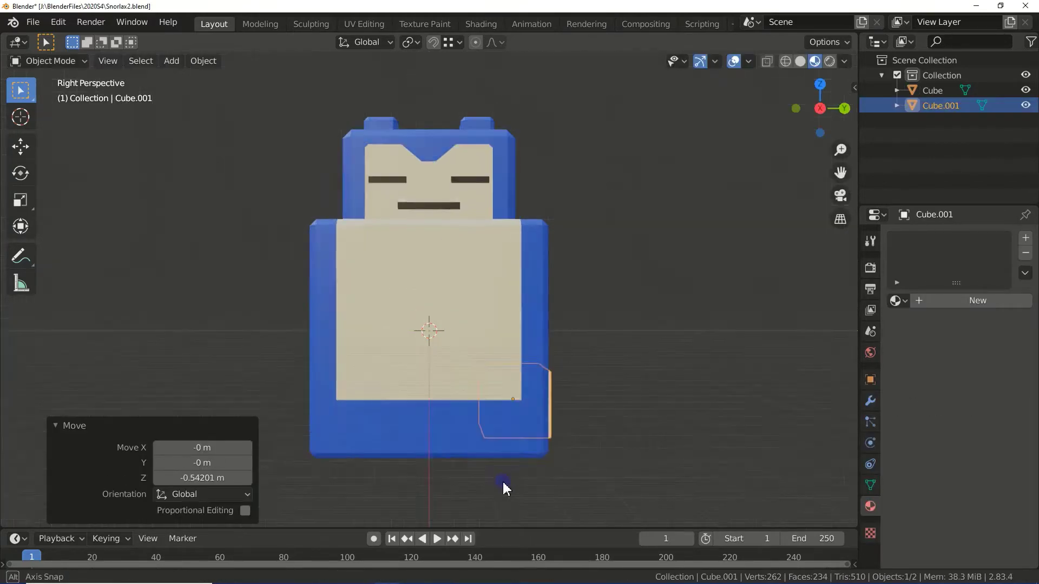
Stretch the foot block vertically on Z and bevel its edges.
key(KP_3)
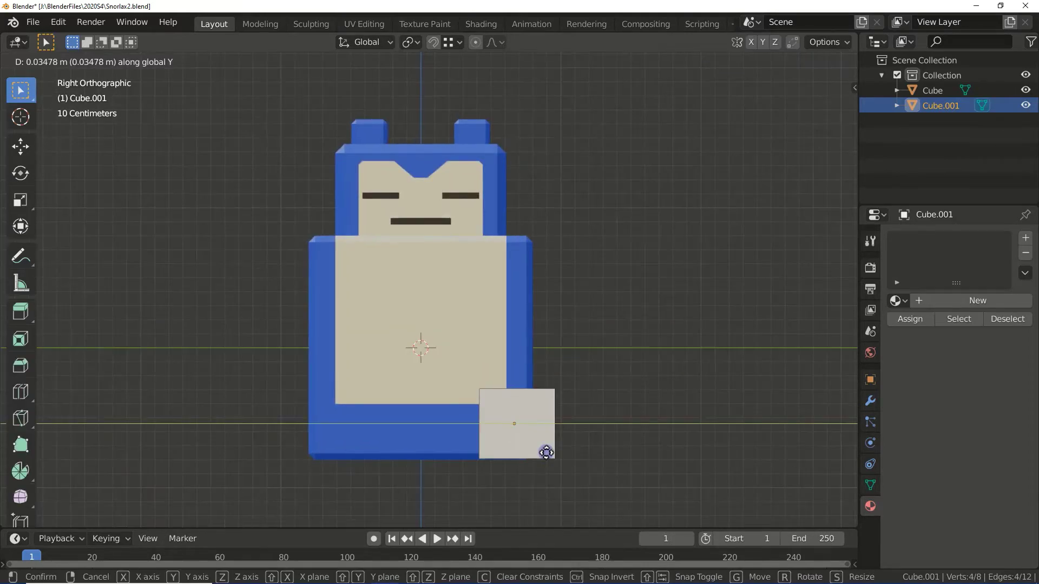
key(s)
key(z)
click(545, 413)
key(Tab)
middle_drag(536, 413, 525, 501)
key(ctrl+b)
click(525, 502)
Inset the foot's front face and bevel the inset's corner vertices.
key(KP_3)
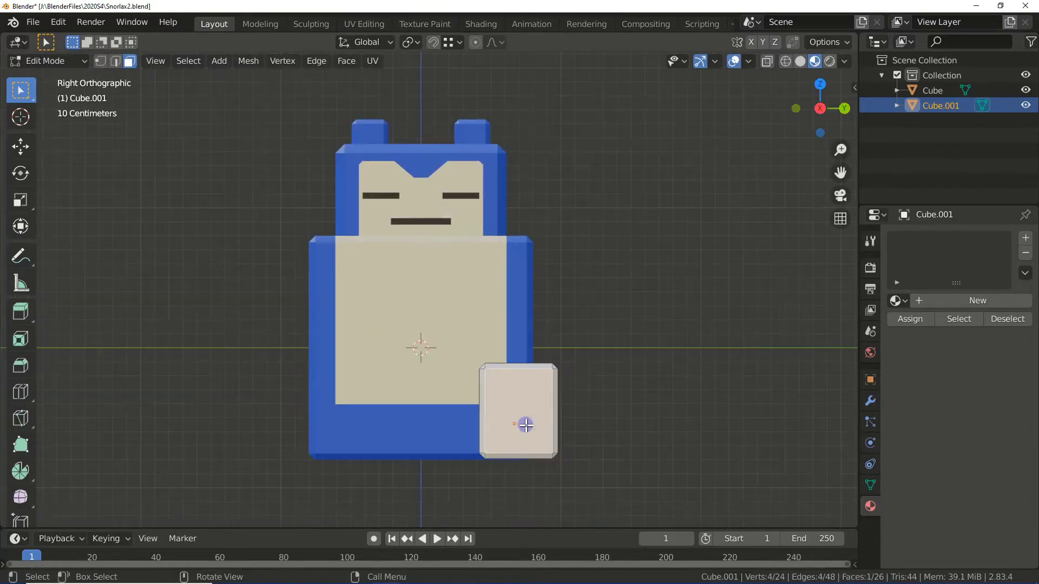
key(i)
click(540, 436)
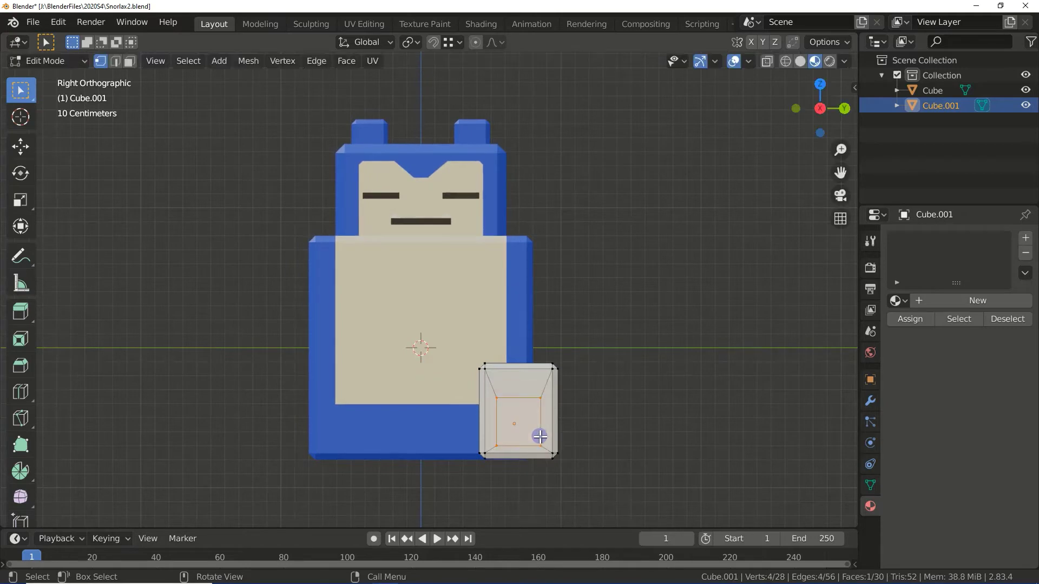
key(ctrl+shift+b)
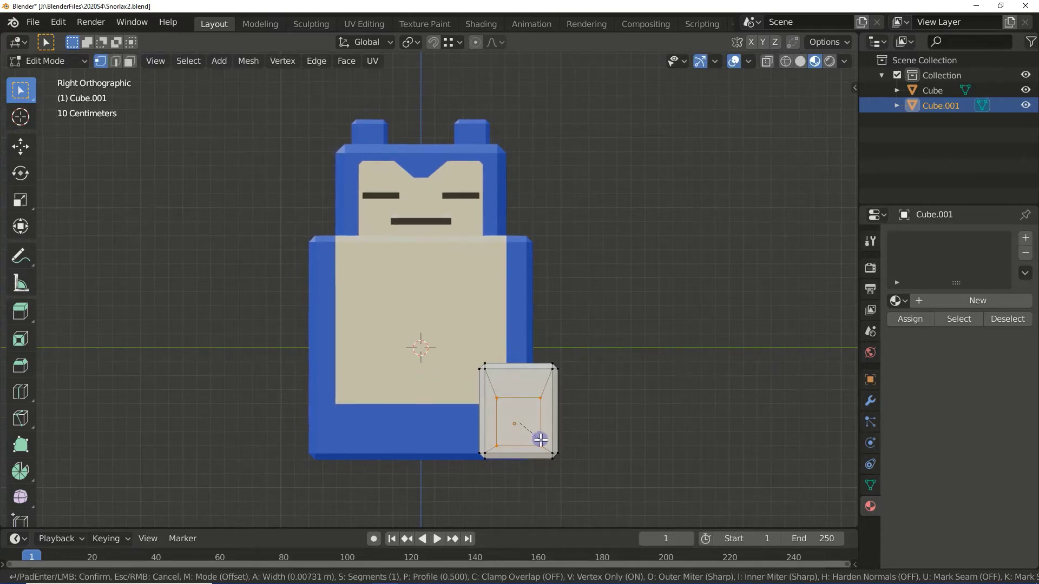
click(541, 442)
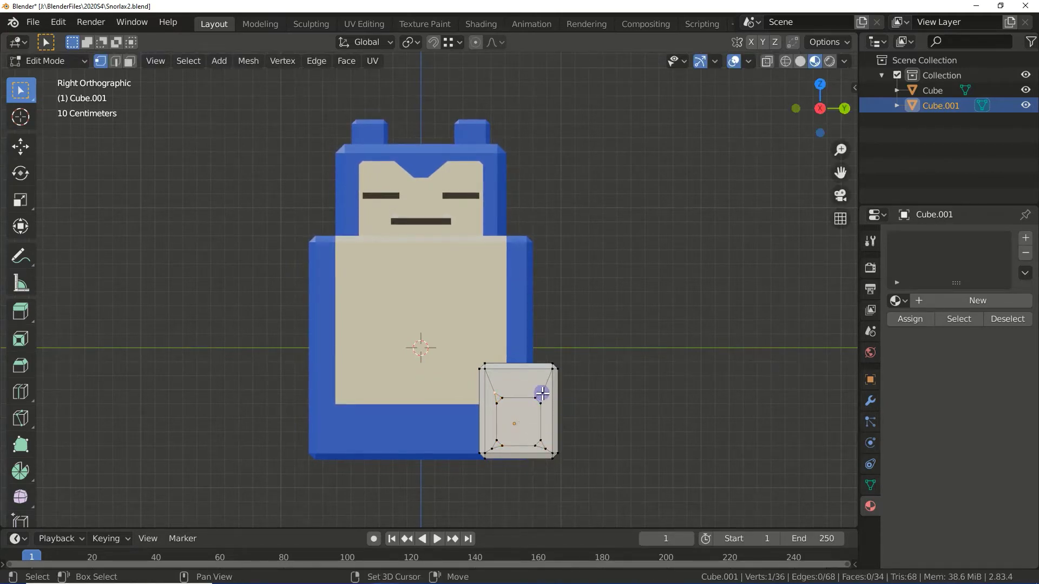
Dissolve the extra corner vertices and slide the bottom-right pad corner along its edge.
key(x)
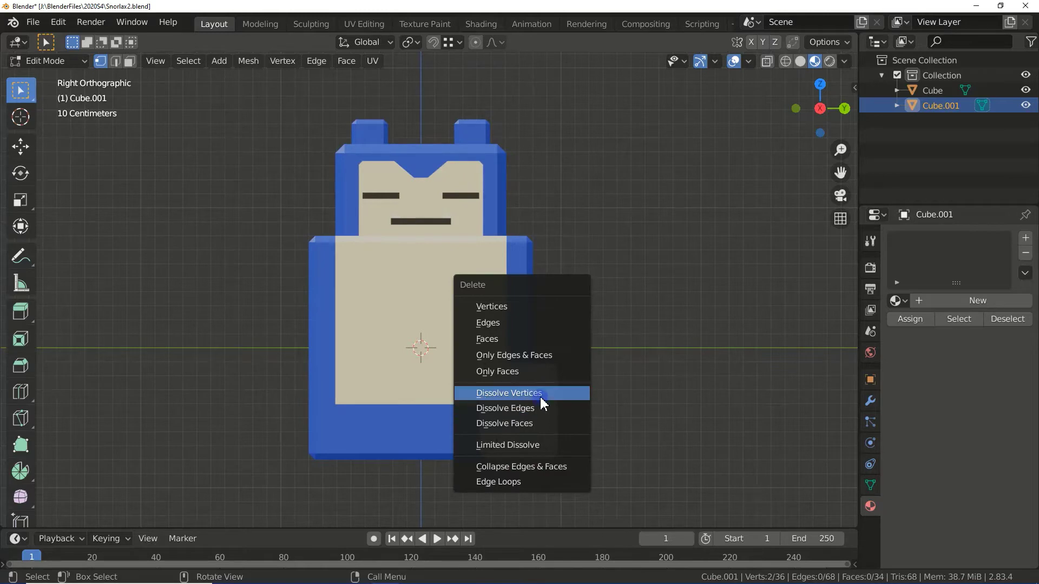
click(540, 399)
click(543, 449)
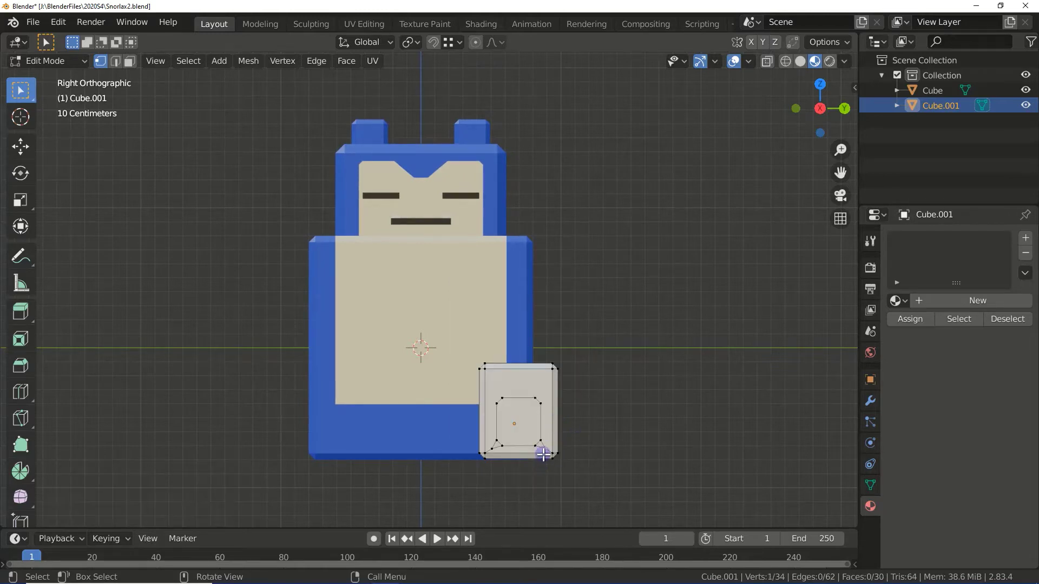
key(shift+v)
click(526, 452)
Slide the bottom-left pad corner and assign a new Brown material to the pad face.
click(490, 446)
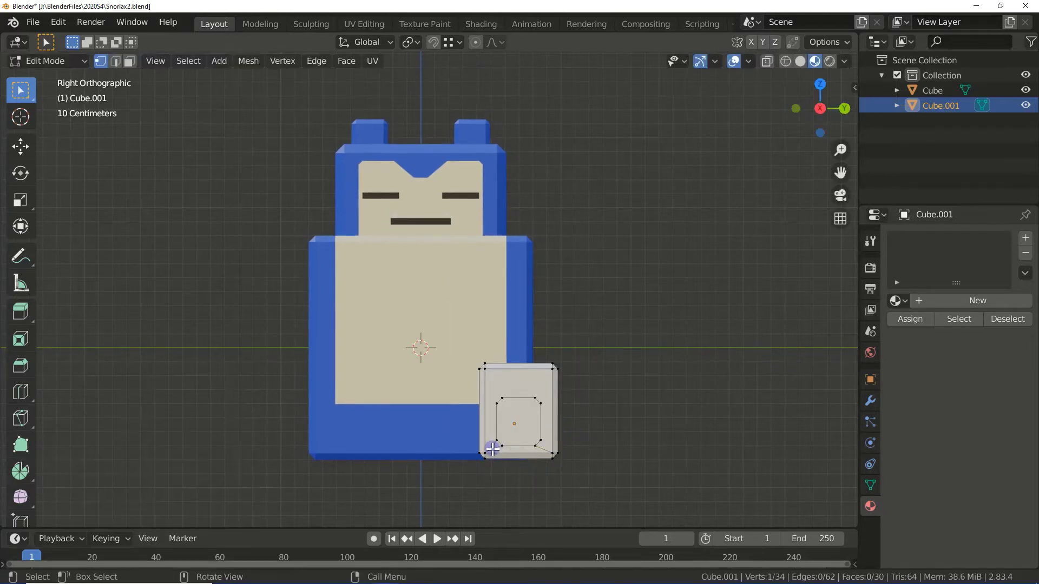
key(shift+v)
click(511, 444)
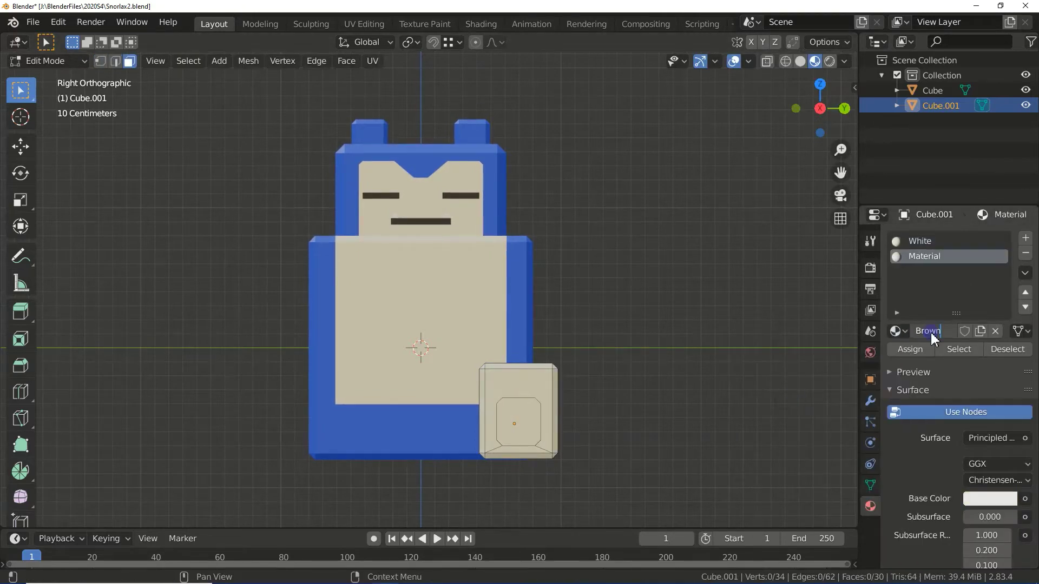
key(Return)
click(910, 349)
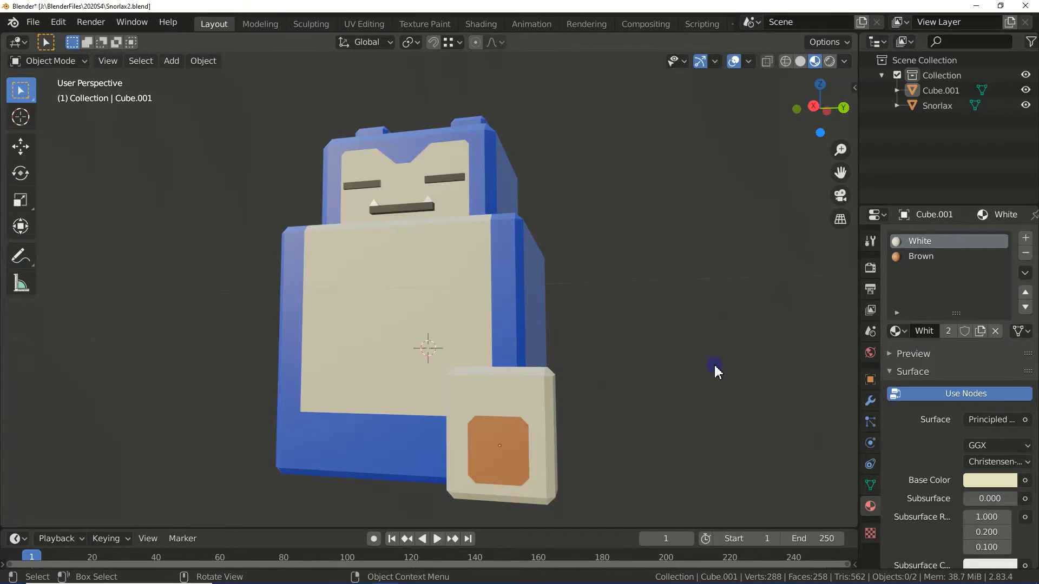
Extrude the foot's side face and scale the extrusion to 0.9 on Z.
middle_drag(714, 371, 622, 378)
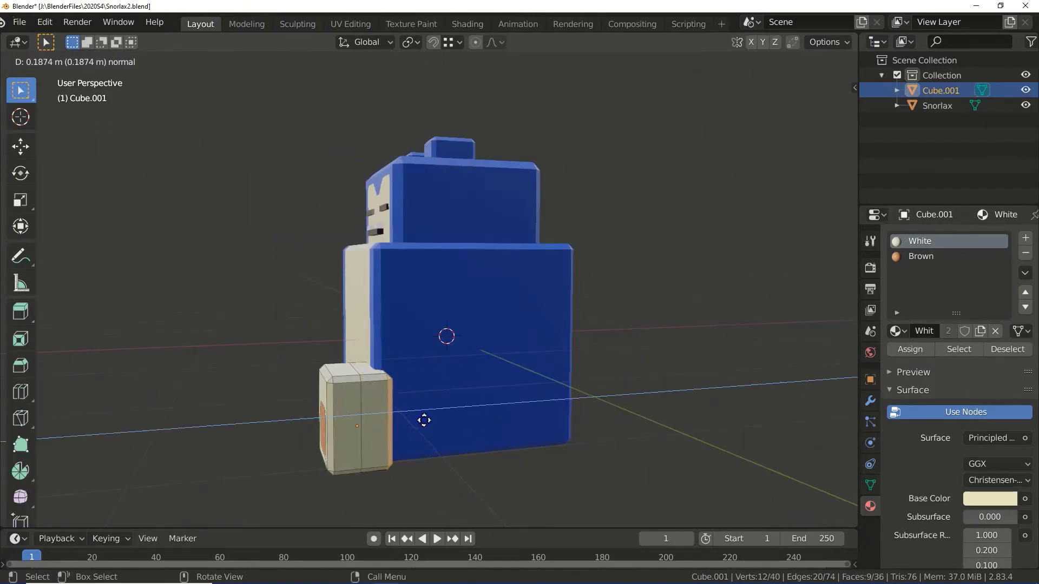
click(455, 422)
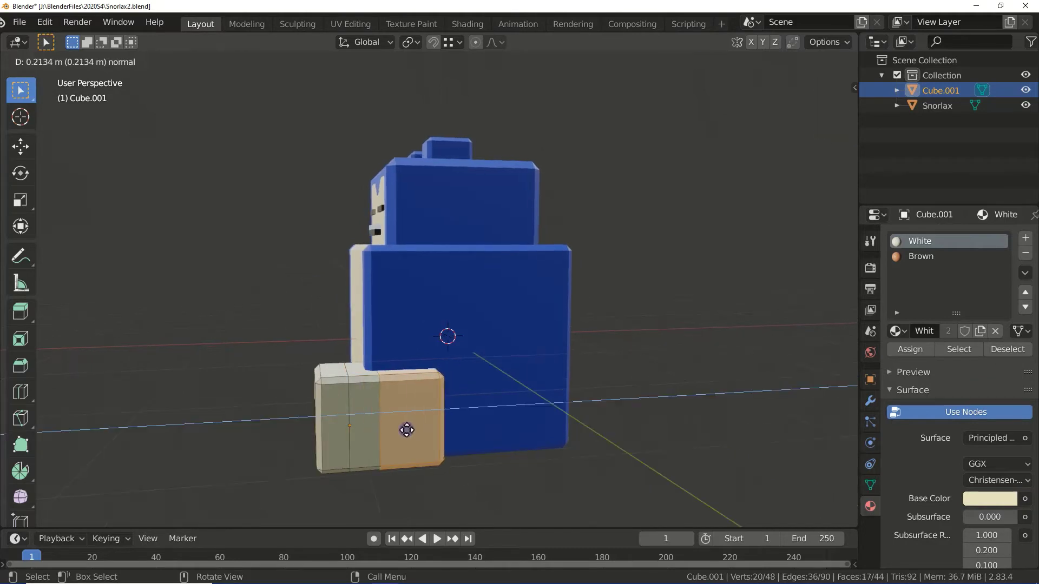
text(sz.9)
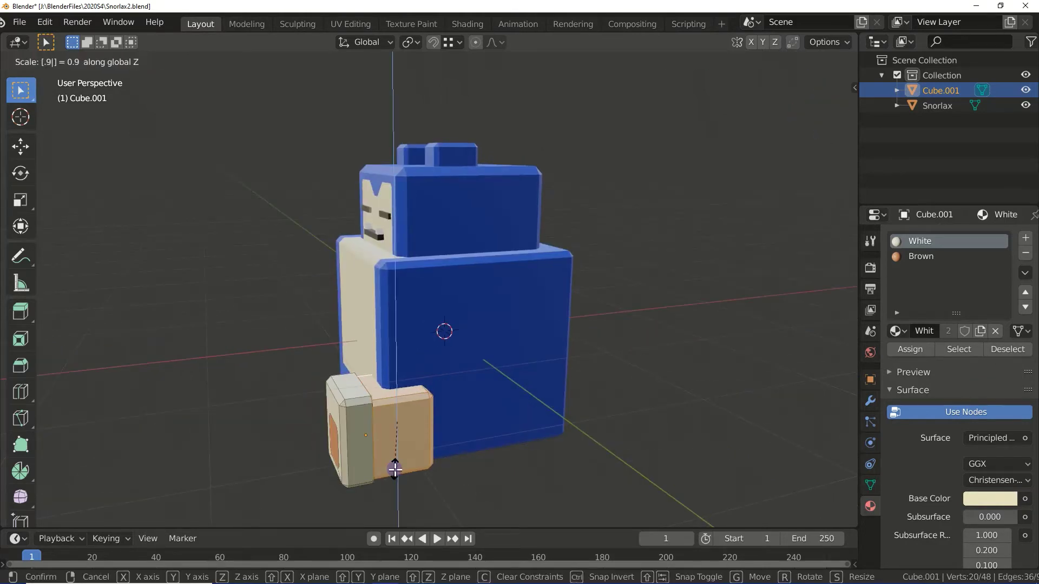
key(Return)
key(s)
key(y)
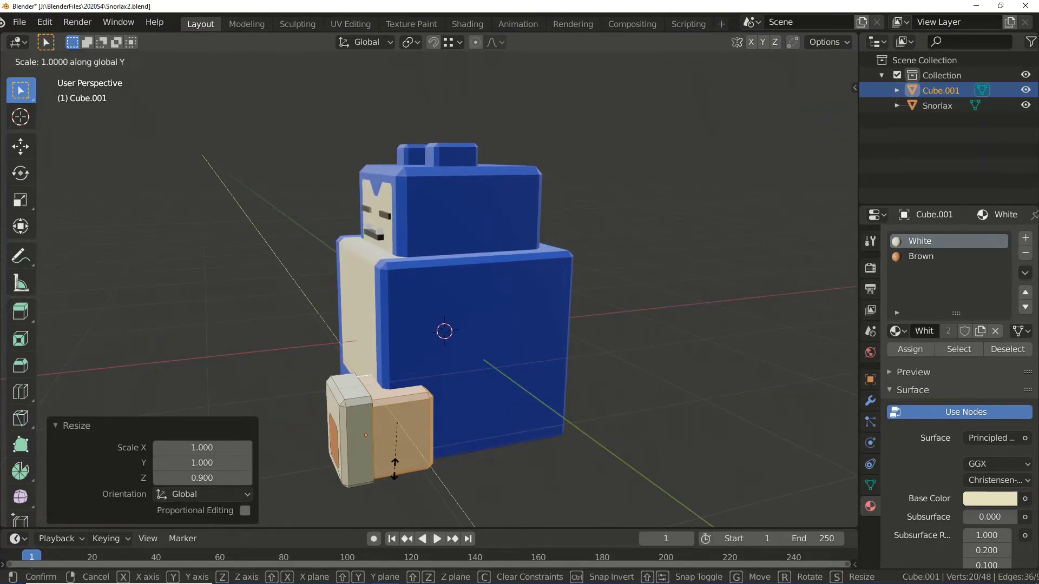
key(Escape)
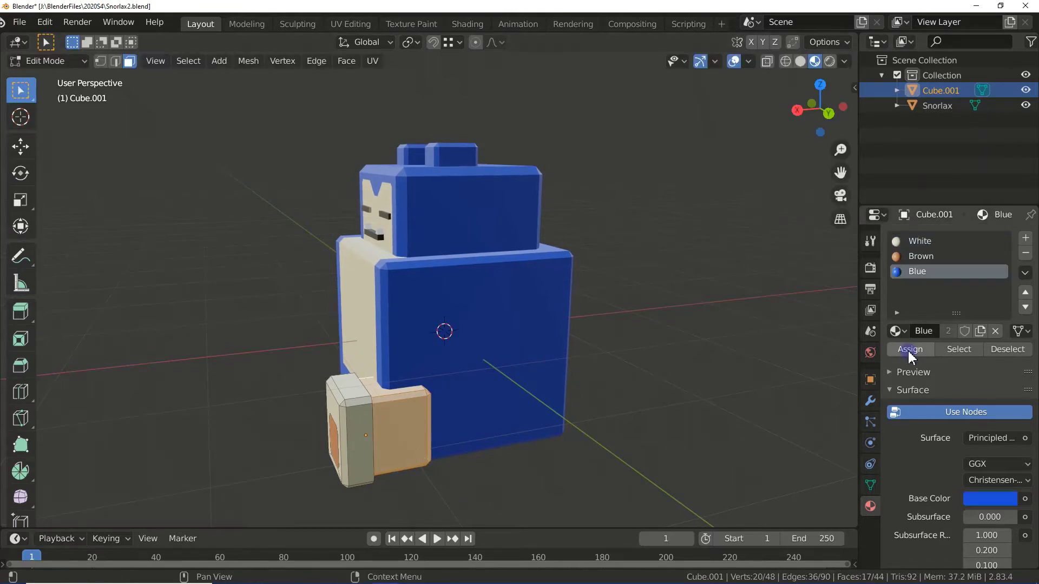
Make the extruded section Blue and nudge it slightly down on Z and along Y.
click(909, 349)
middle_drag(670, 376, 598, 364)
key(g)
key(z)
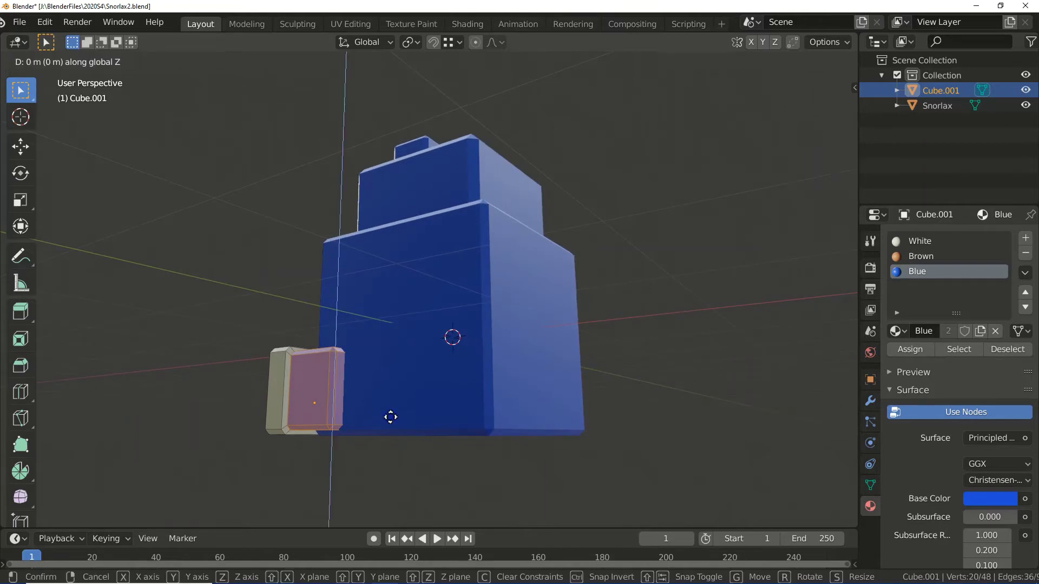
click(389, 420)
key(g)
key(y)
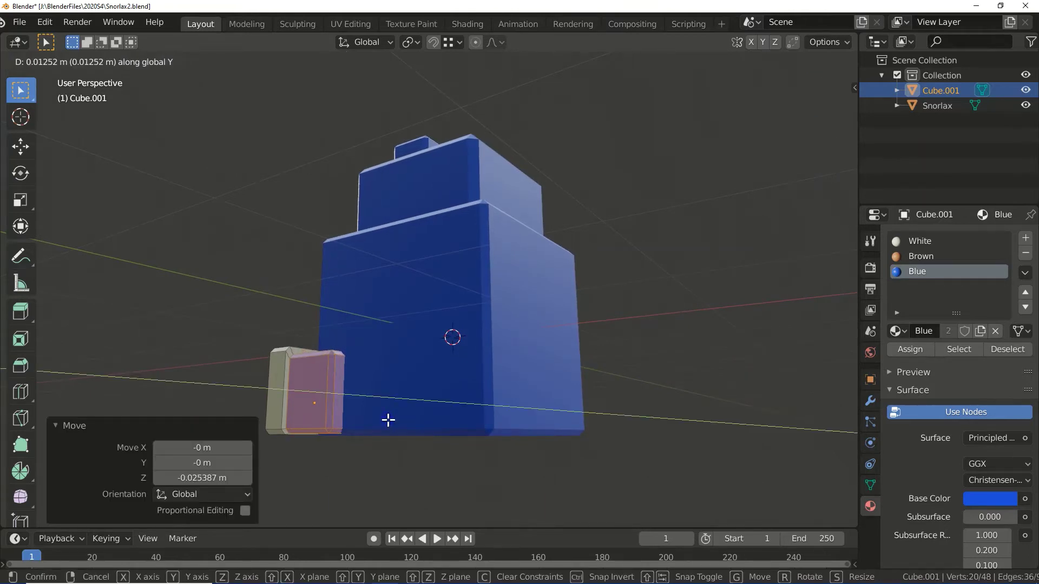
click(388, 420)
mouse_move(387, 419)
middle_down()
mouse_move(384, 453)
mouse_move(475, 463)
mouse_move(505, 481)
mouse_move(575, 414)
middle_up()
Add an edge loop across the foot's top and subdivide those faces with 6 cuts.
click(503, 482)
scroll(575, 414, up, 5)
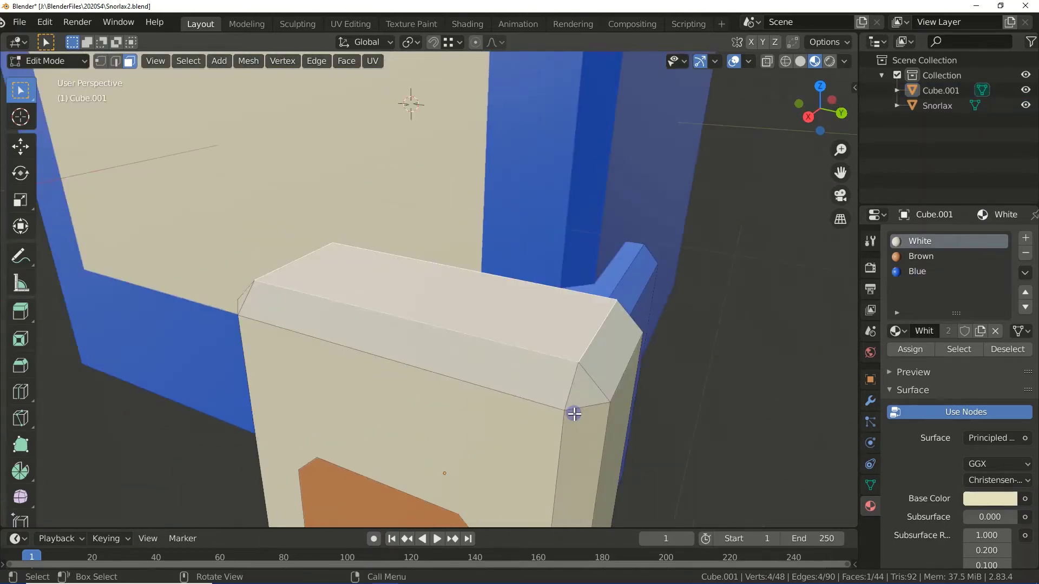
key(ctrl+r)
click(483, 297)
click(492, 286)
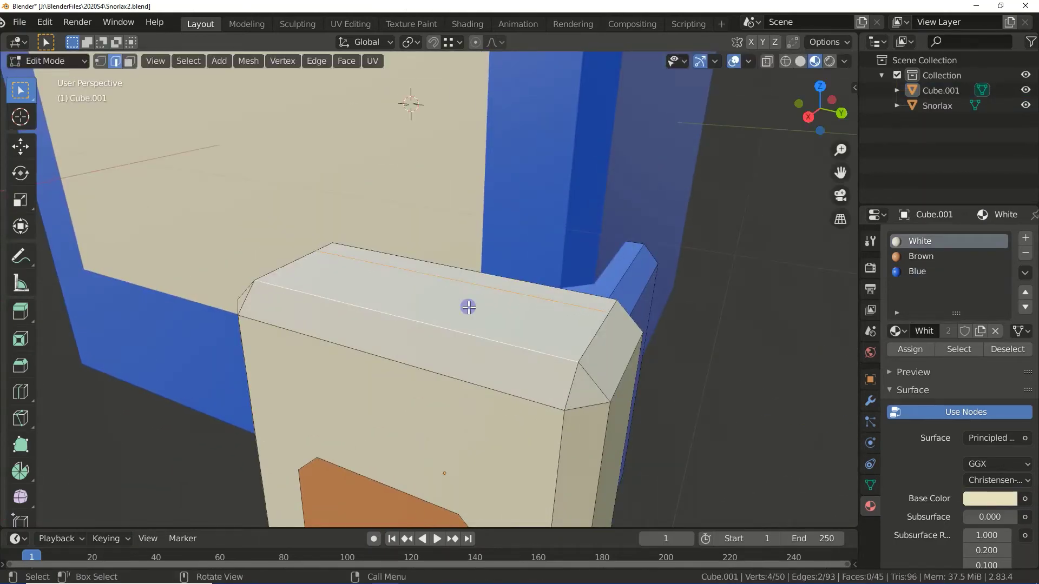
right_click(489, 314)
click(418, 138)
click(210, 412)
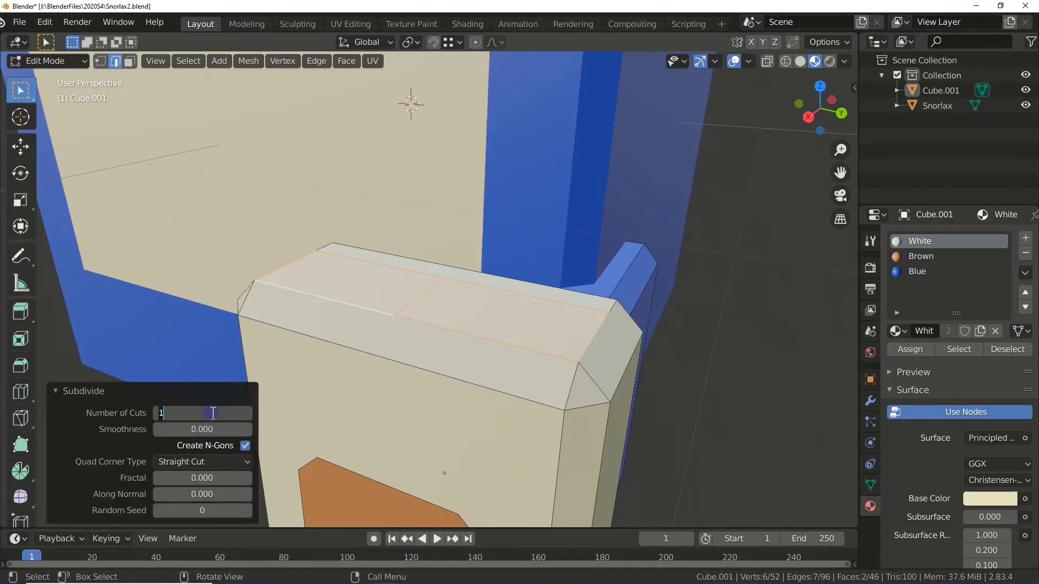
key(Return)
Stretch the strip on Y, extrude toe blocks upward, and colour them SnowWhite.
key(s)
key(y)
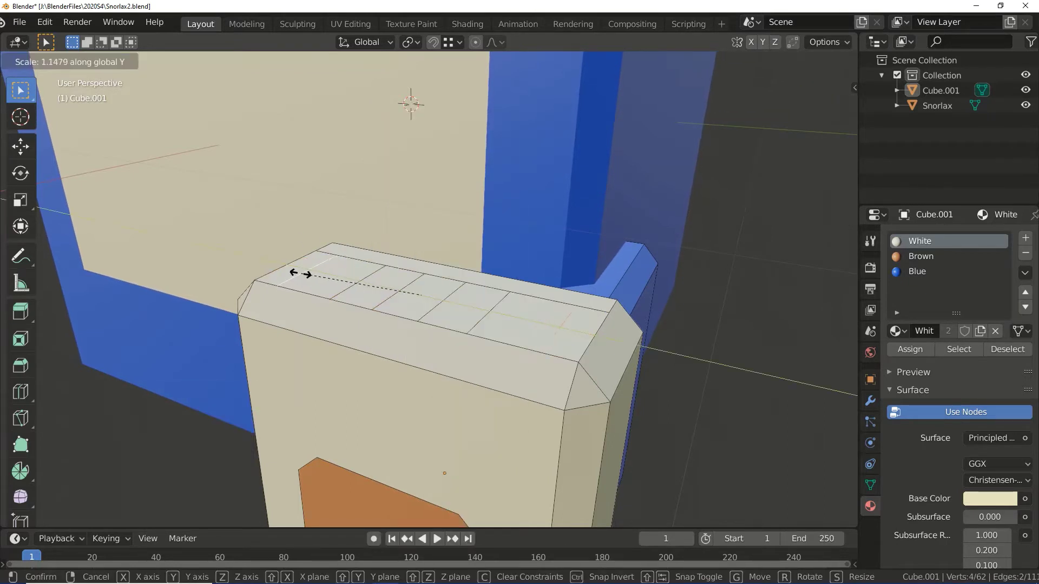
click(504, 314)
key(e)
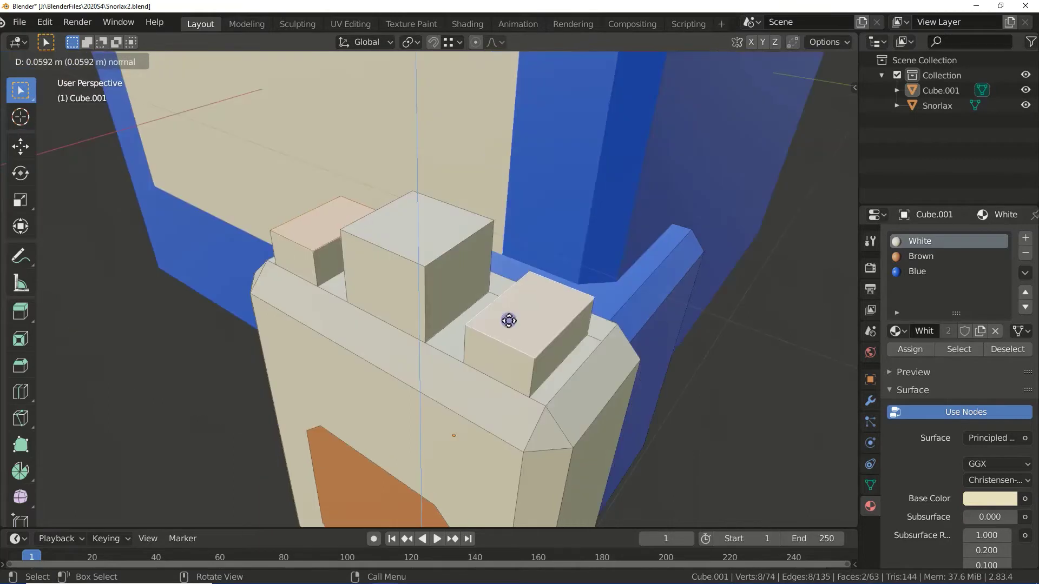
click(336, 254)
key(e)
click(336, 254)
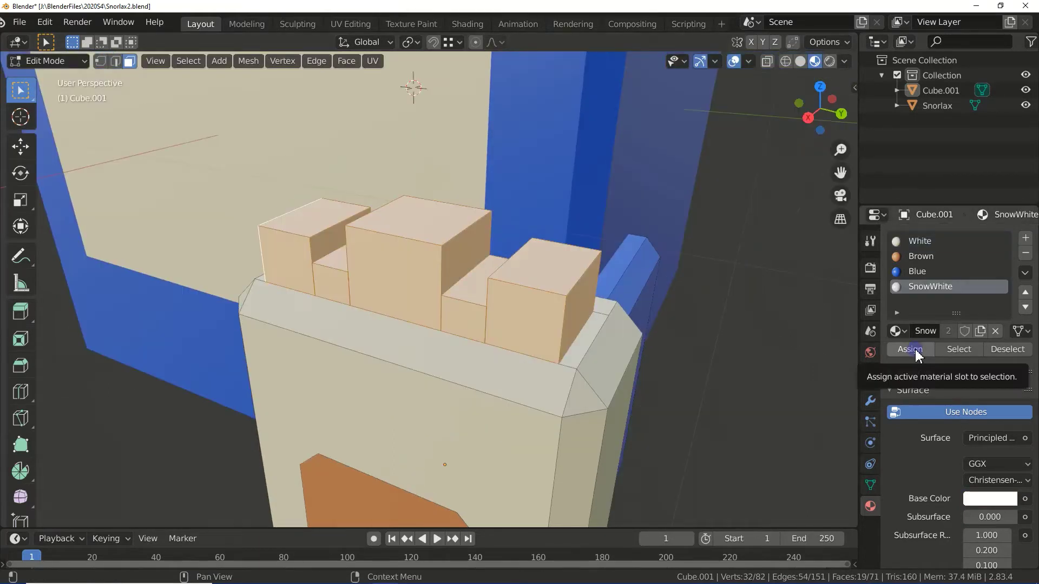
click(910, 349)
click(778, 349)
Narrow the gap blocks to 0.7 on X and dissolve the stray vertices.
middle_drag(778, 349, 448, 383)
key(ctrl+z)
text(s)
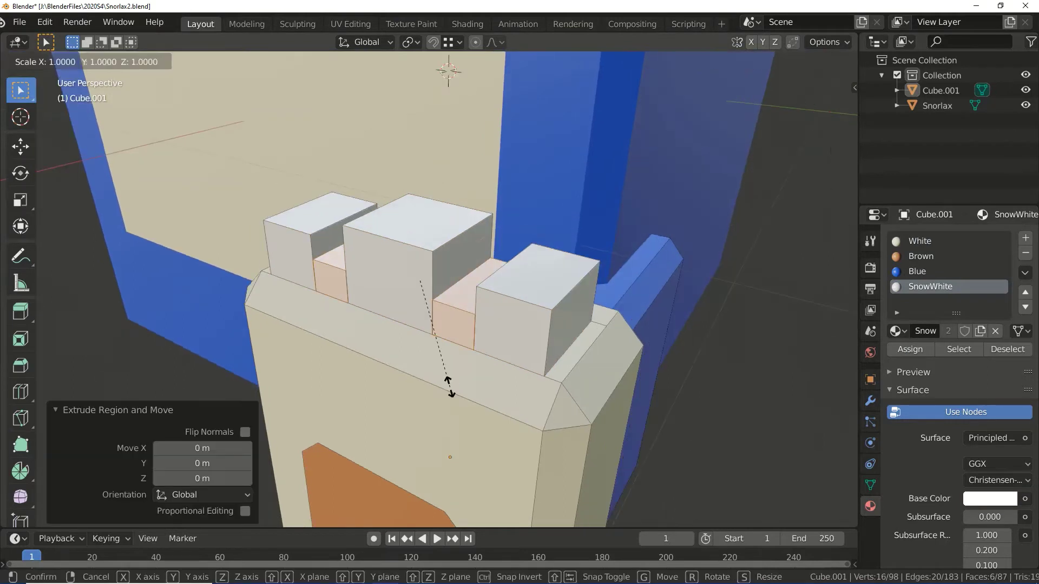
text(x.7)
key(Return)
click(336, 276)
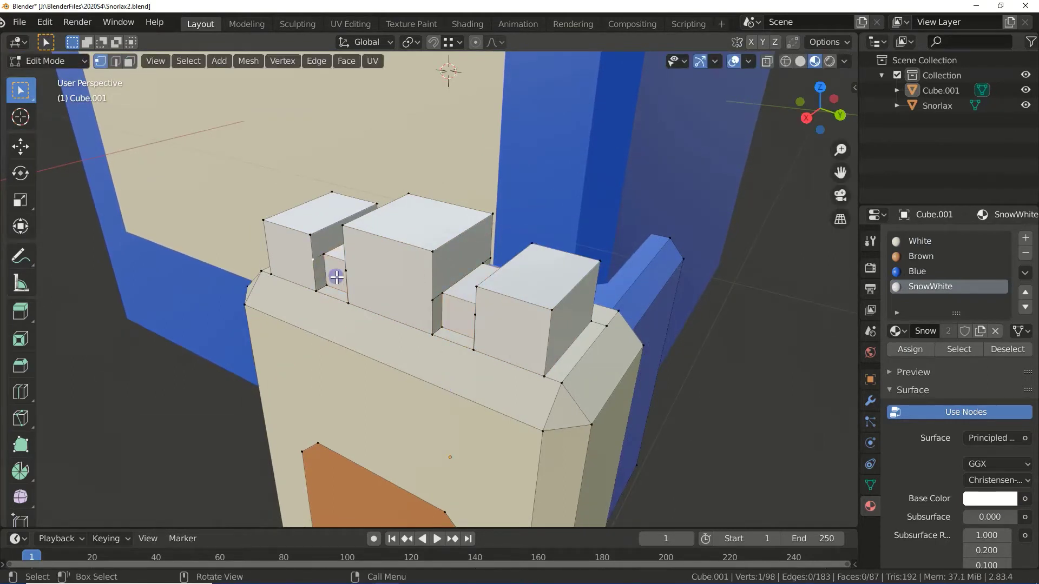
key(x)
click(477, 316)
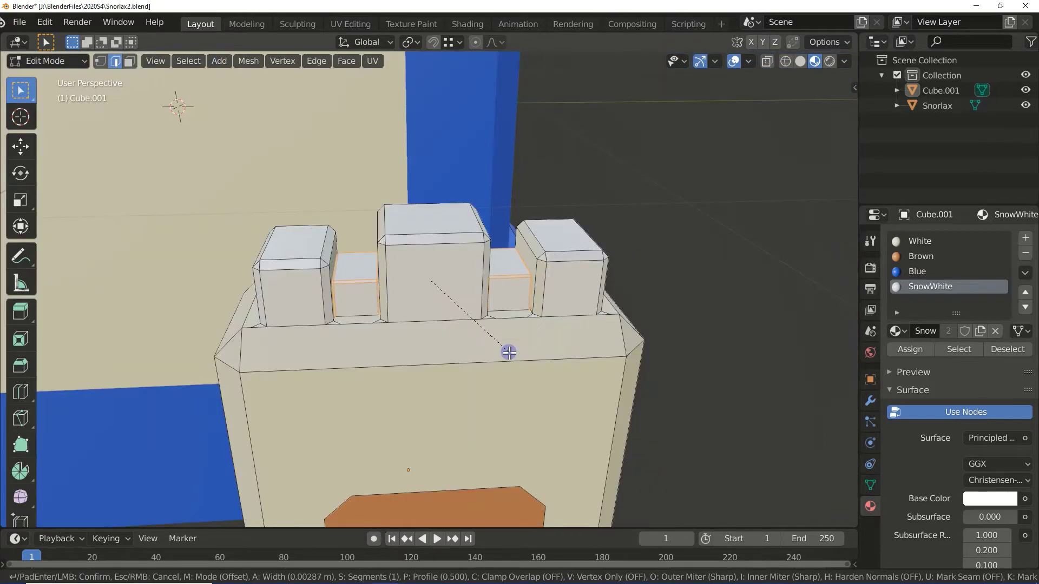
Bevel the toe edges and vertex-slide three vertices into place.
click(511, 354)
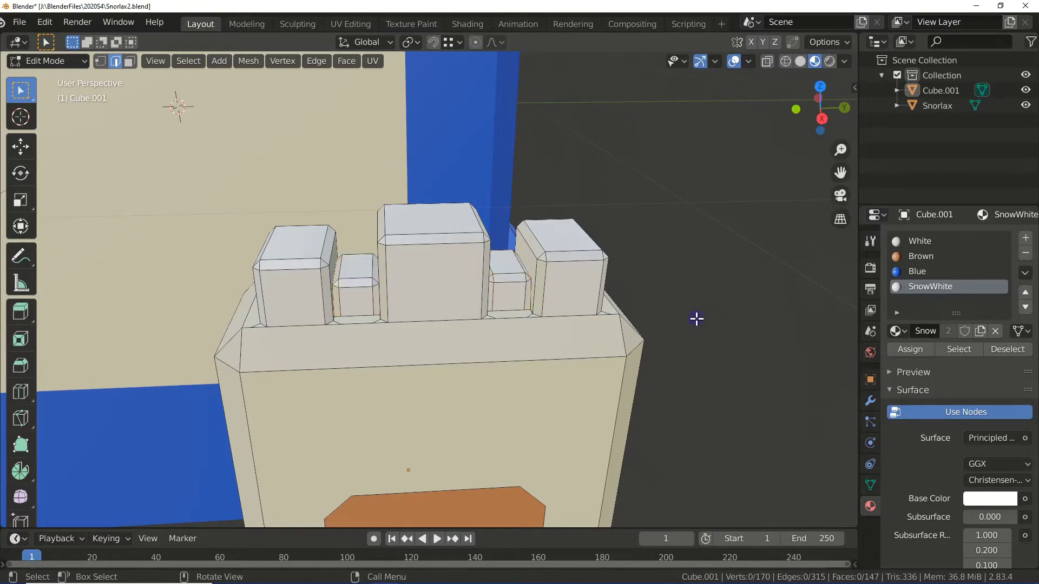
key(1)
click(325, 324)
key(shift+v)
click(472, 318)
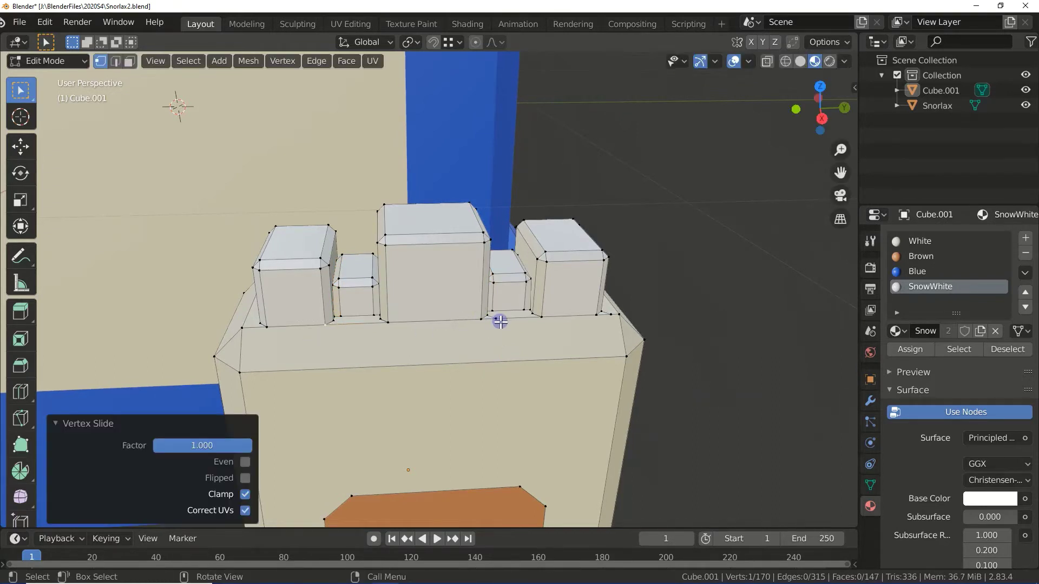
key(shift+v)
click(597, 323)
key(shift+v)
click(573, 320)
Leave Edit Mode and orbit to inspect the finished foot from the side.
key(Tab)
middle_drag(575, 318, 575, 391)
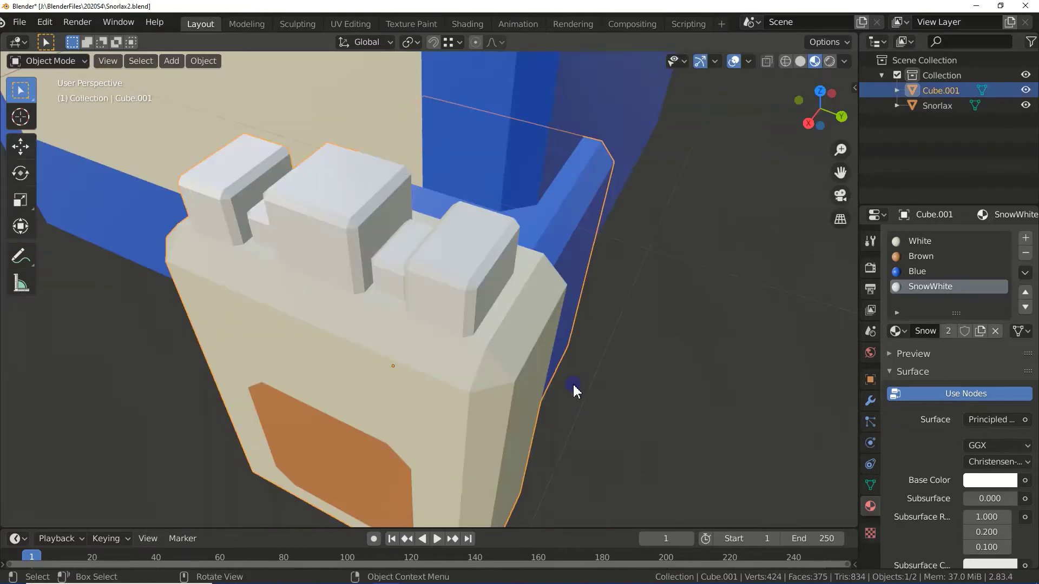
scroll(573, 382, down, 3)
scroll(572, 382, down, 2)
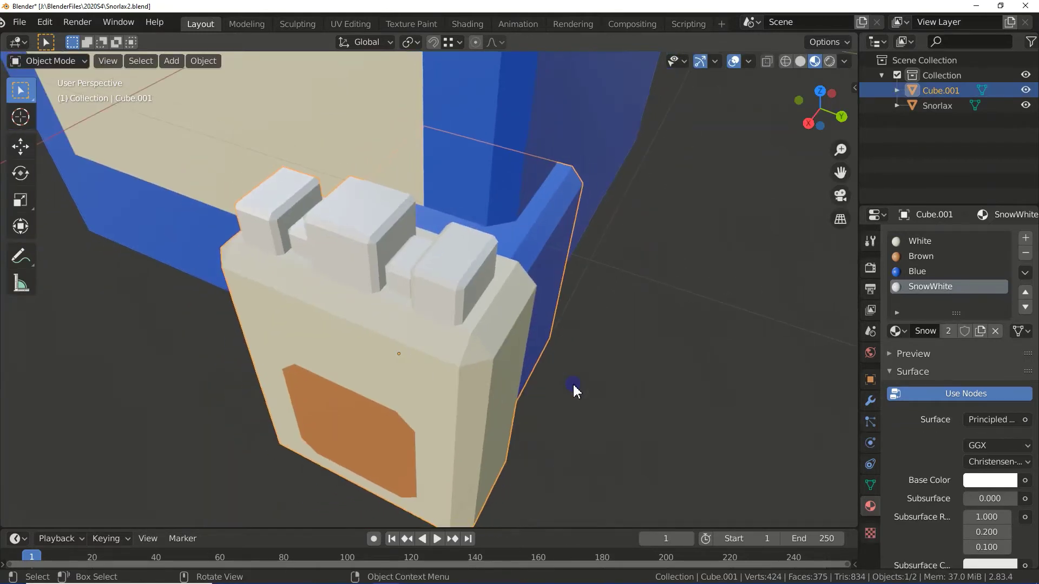
scroll(547, 415, down, 1)
middle_drag(547, 415, 557, 403)
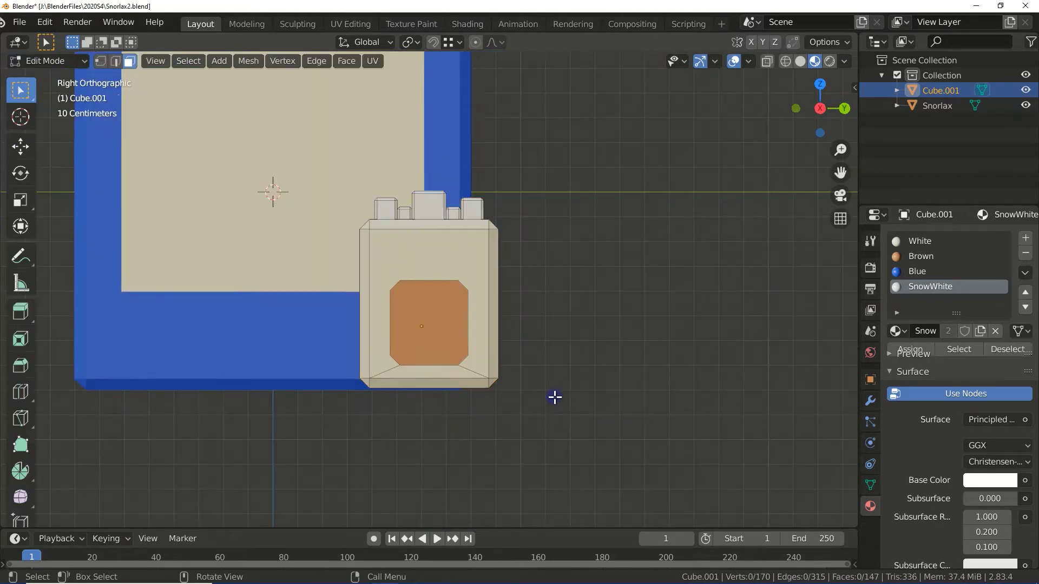
Duplicate the foot, mirror the copy across Global Y, and move it to the opposite side.
key(Home)
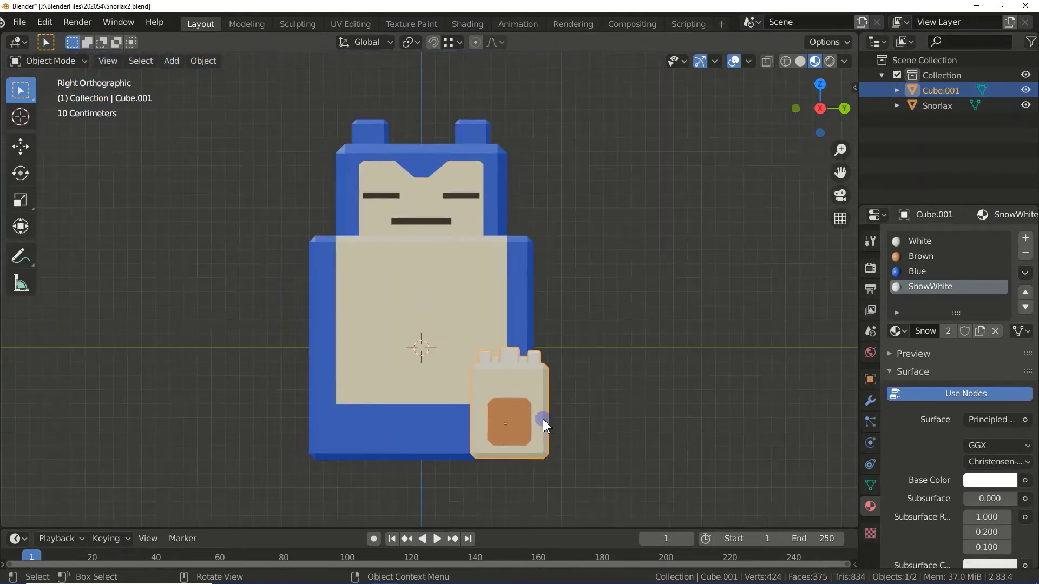
key(shift+d)
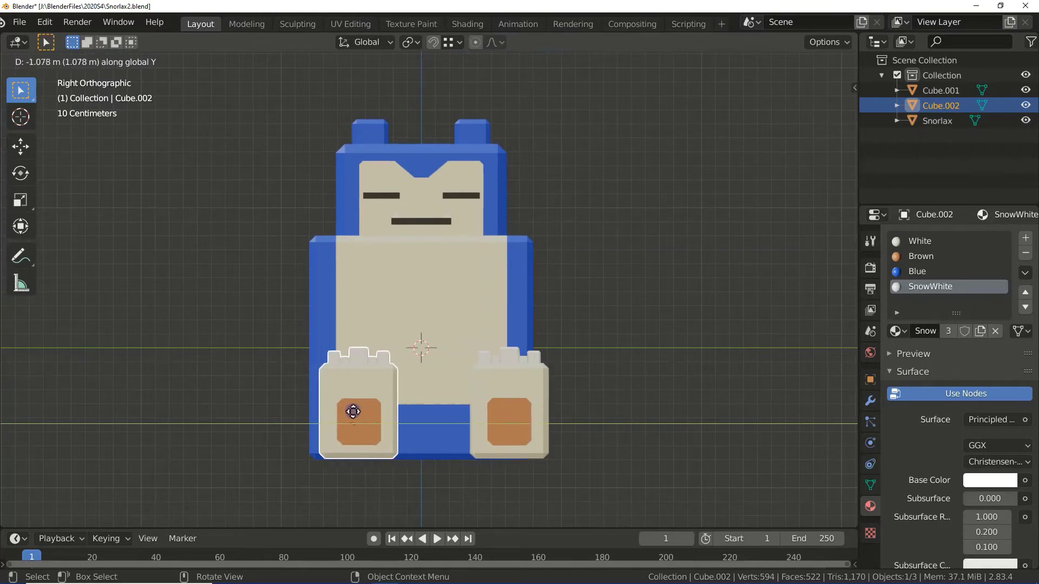
click(417, 417)
right_click(325, 478)
click(432, 418)
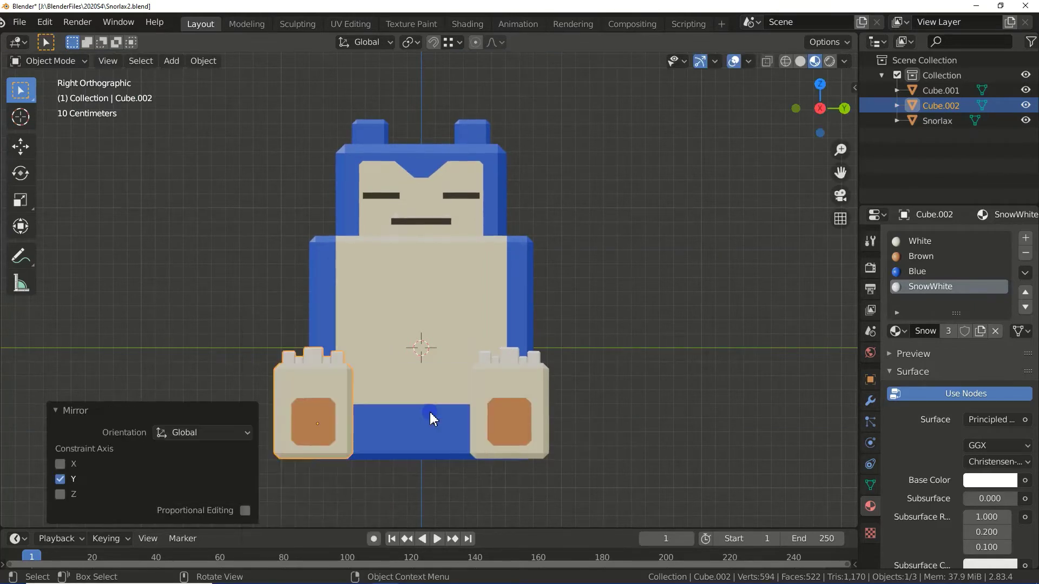
key(g)
click(352, 487)
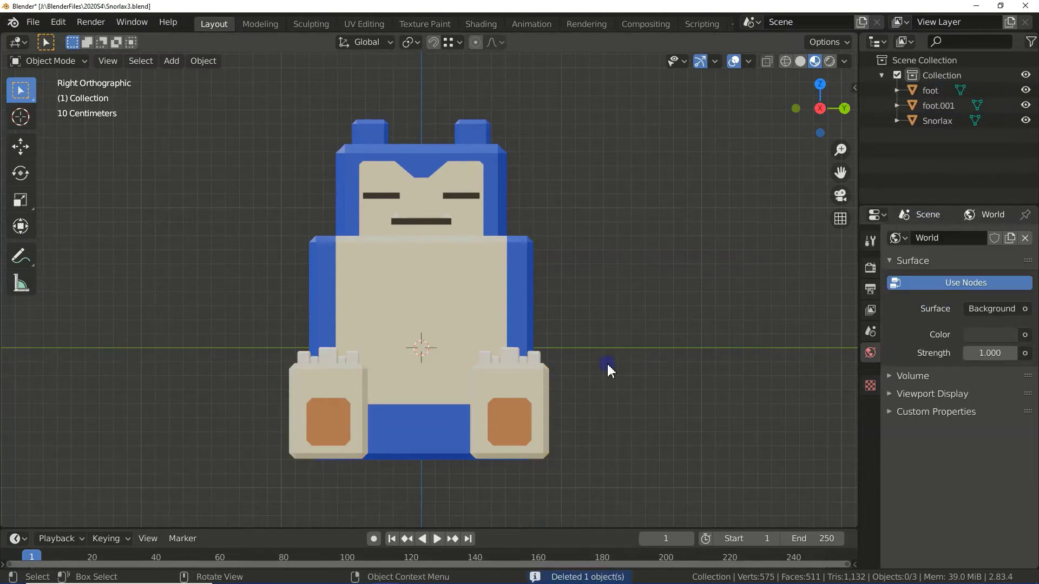
key(shift+a)
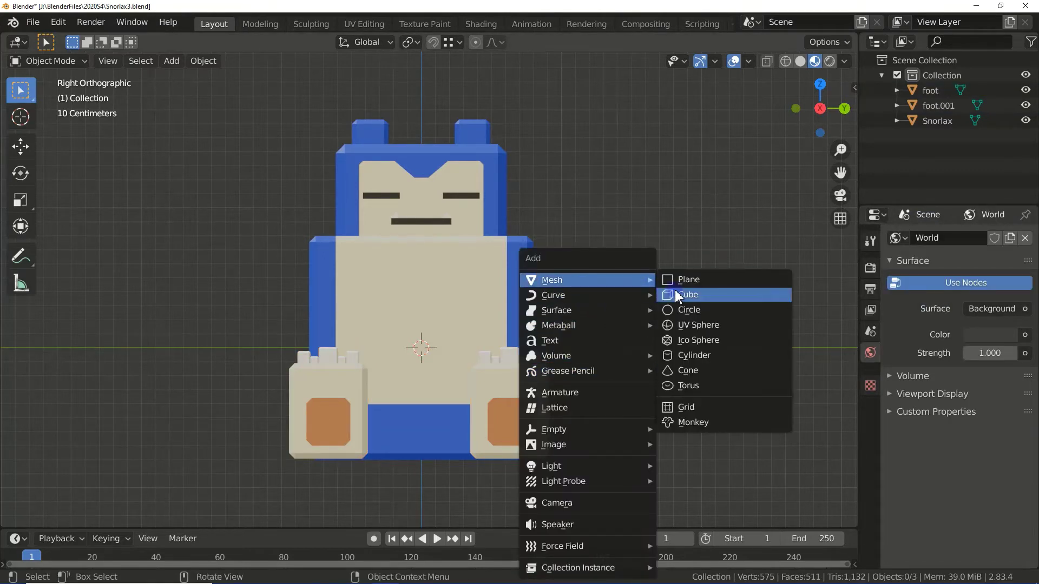
Add a cube beside the body and give it the Blue material.
click(677, 297)
key(g)
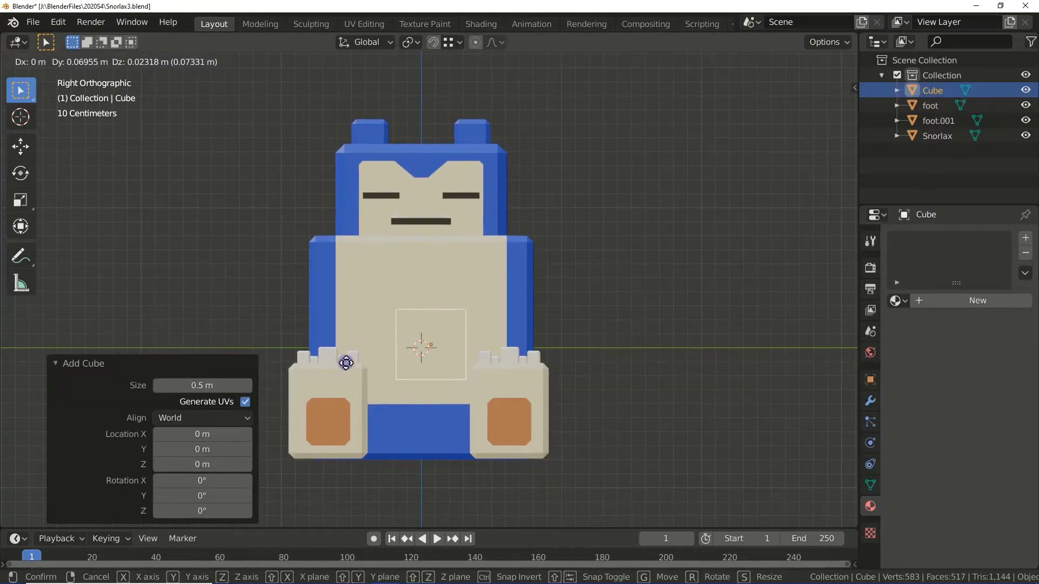
click(437, 320)
click(898, 300)
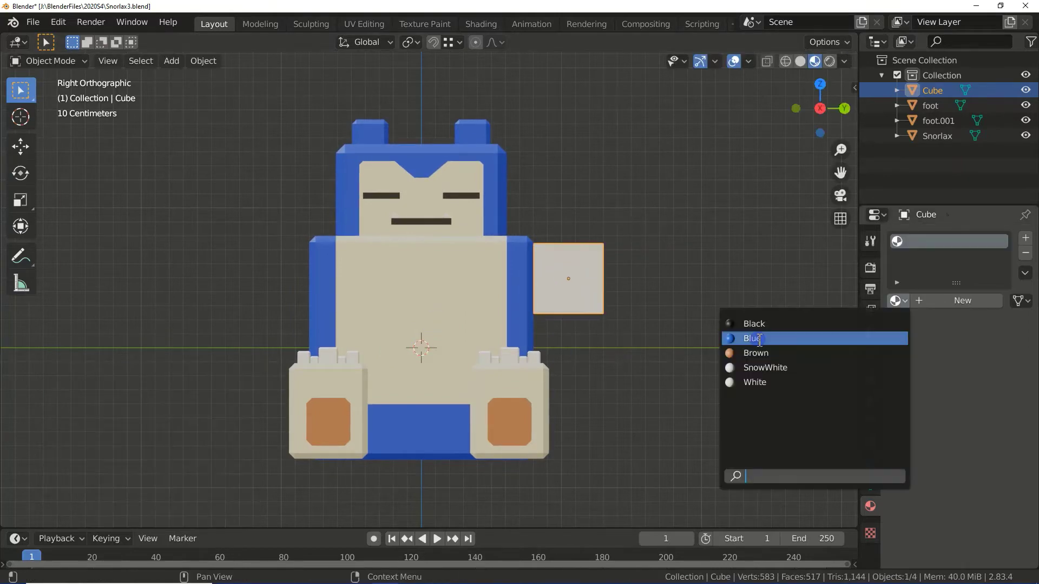
click(758, 336)
Stretch the cube's end face out along Y into an arm.
key(Tab)
key(g)
key(y)
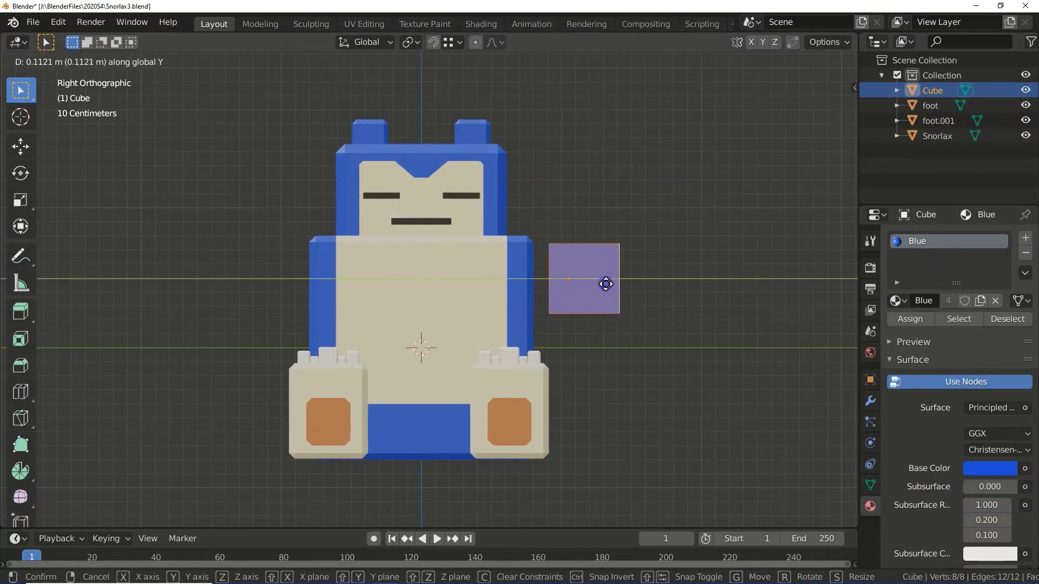
click(603, 287)
key(Tab)
key(g)
key(y)
key(Tab)
key(s)
key(y)
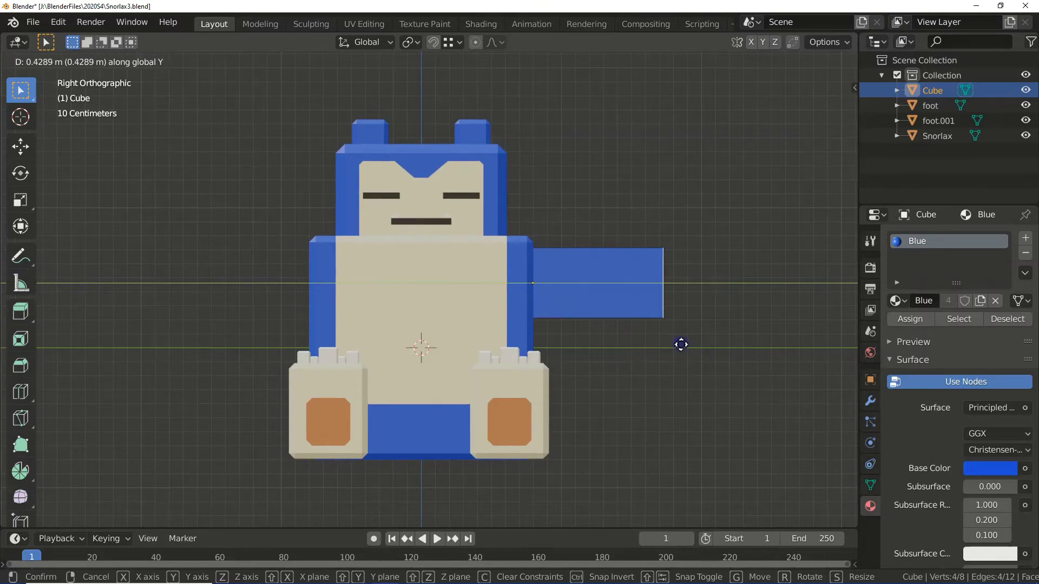
click(680, 343)
Bevel the arm's edges and orbit to check its end.
middle_drag(679, 343, 657, 390)
key(ctrl+b)
click(658, 397)
click(677, 425)
middle_drag(677, 424, 593, 424)
Subdivide the arm's end face with two cuts and raise the new middle edge along Z.
key(2)
right_click(586, 138)
click(586, 140)
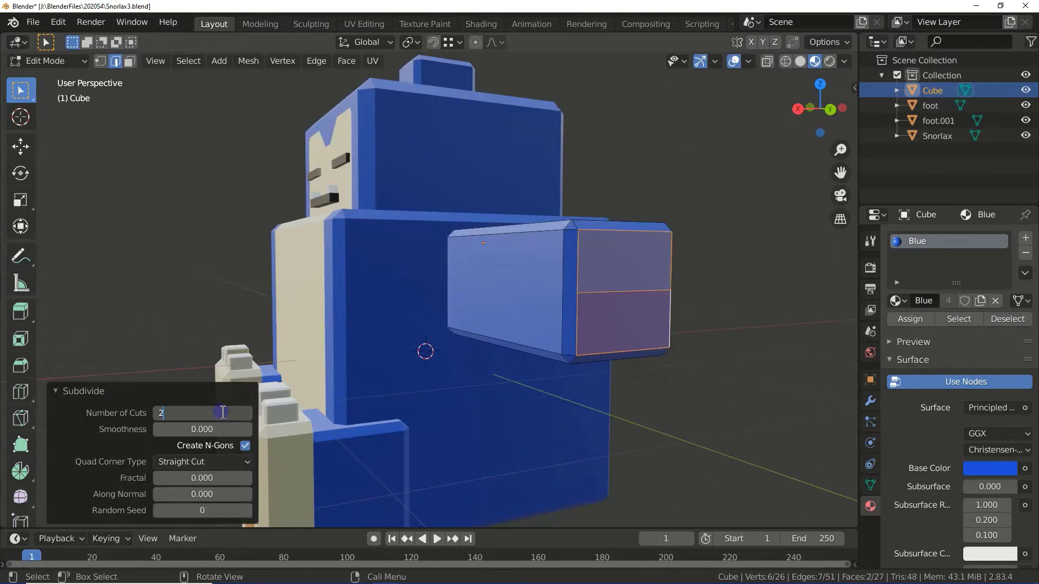
key(Return)
click(624, 312)
key(g)
key(z)
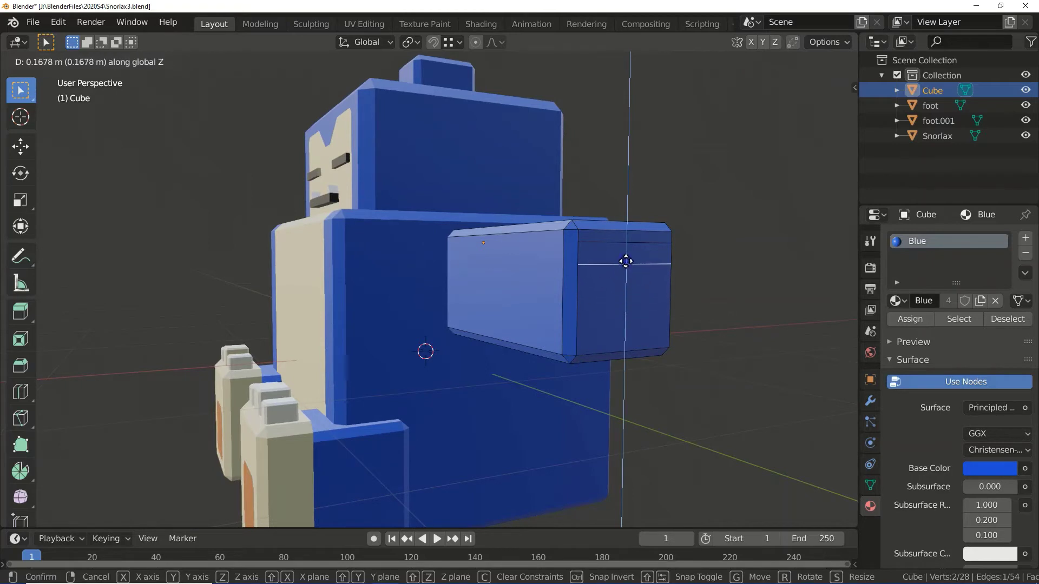
click(626, 261)
Subdivide the top strip of the end face with 10 cuts.
right_click(572, 138)
click(572, 140)
click(229, 415)
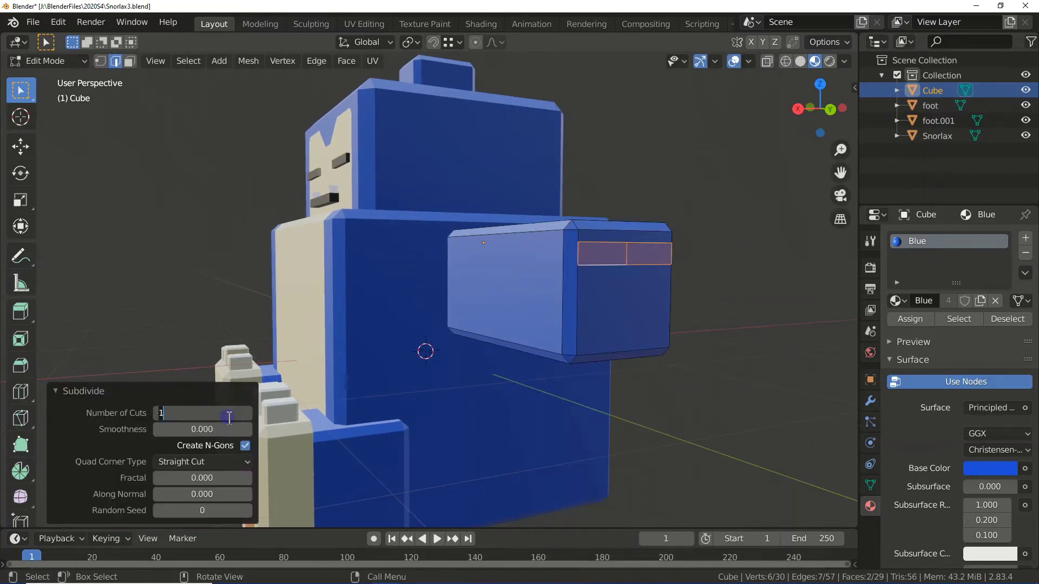
key(Return)
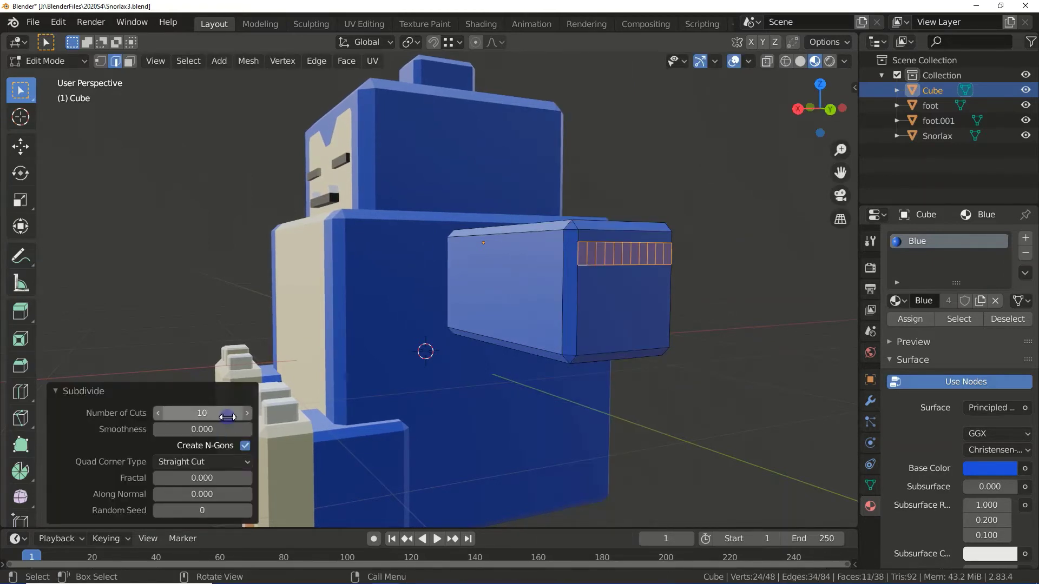
key(s)
Extrude alternate faces of the strip outward to form the claws.
click(655, 260)
click(601, 279)
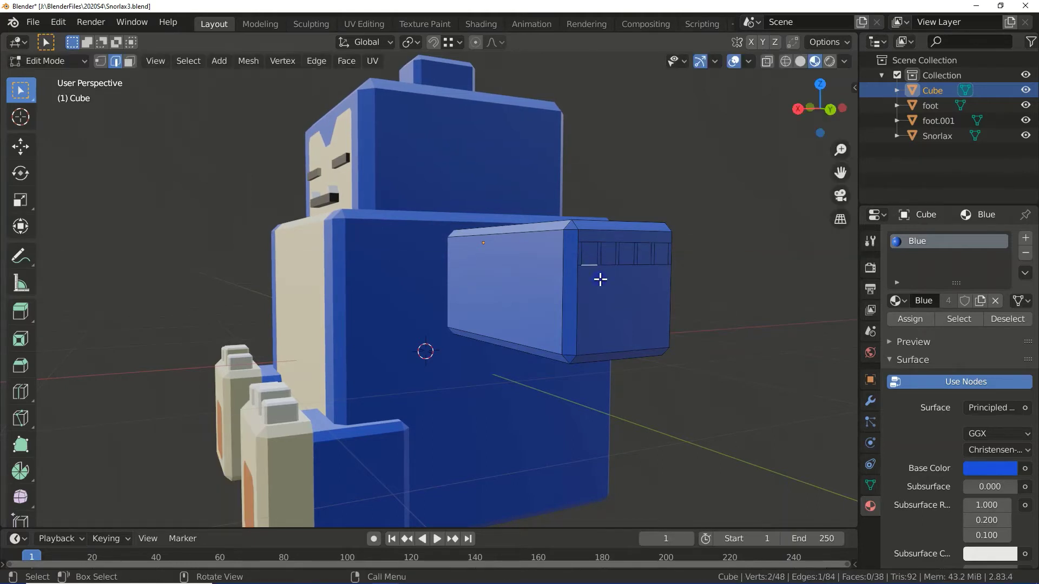
ctrl+alt+click(665, 271)
key(e)
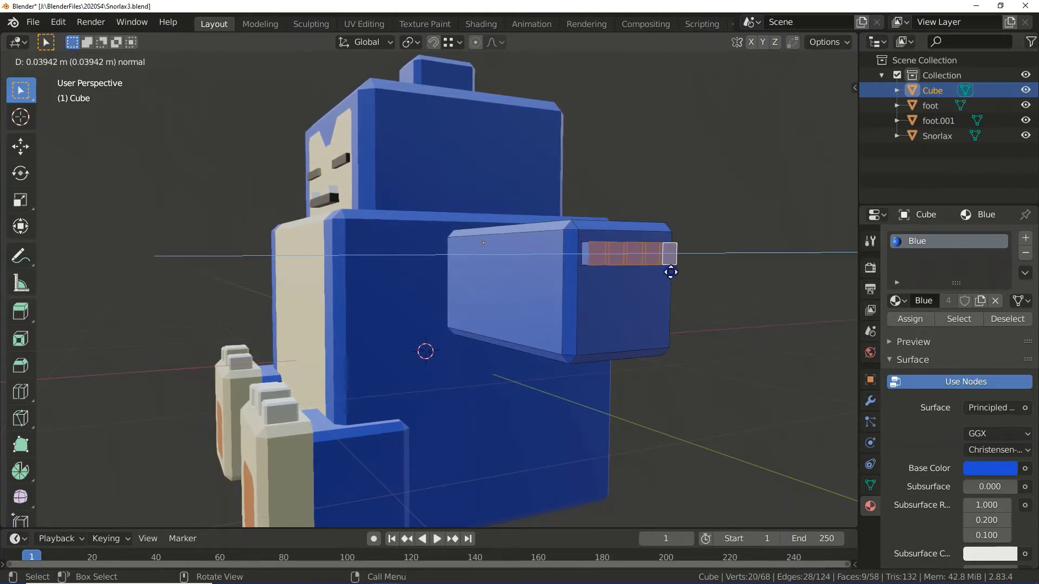
click(616, 398)
middle_drag(616, 398, 636, 423)
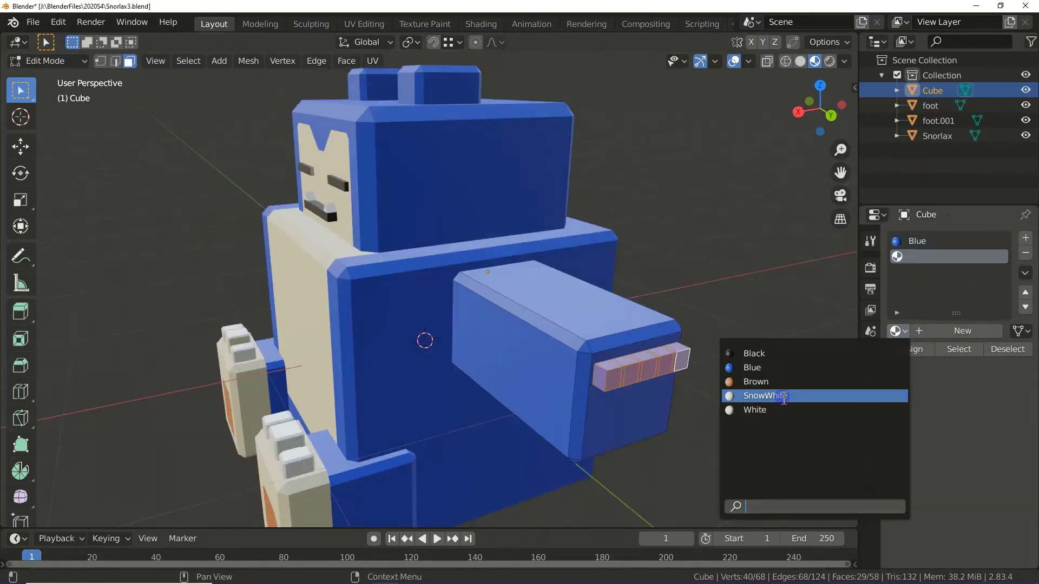
Give the claws the SnowWhite material, shrink them and bevel their edges.
click(785, 403)
click(910, 349)
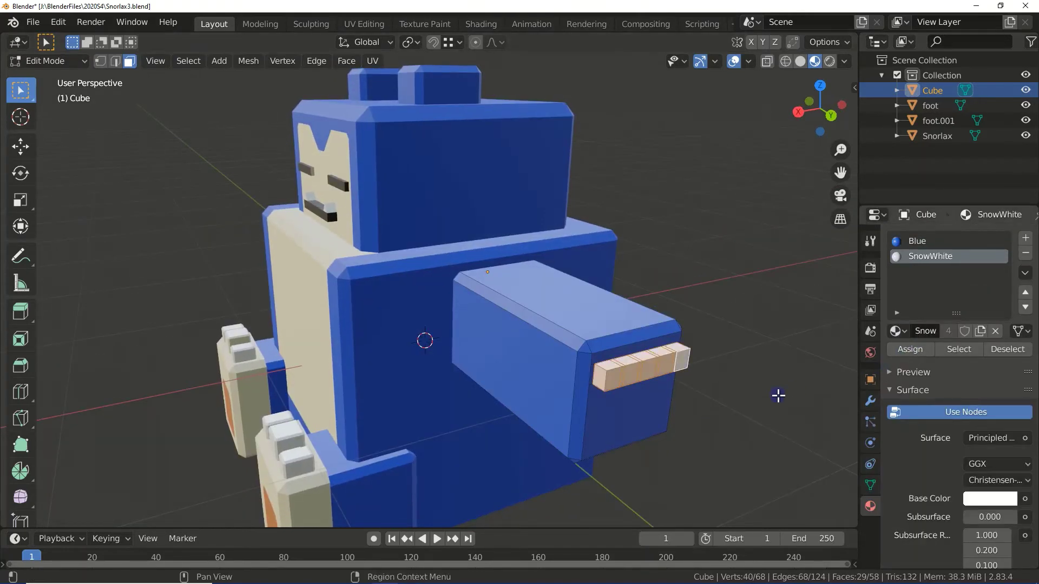
click(779, 396)
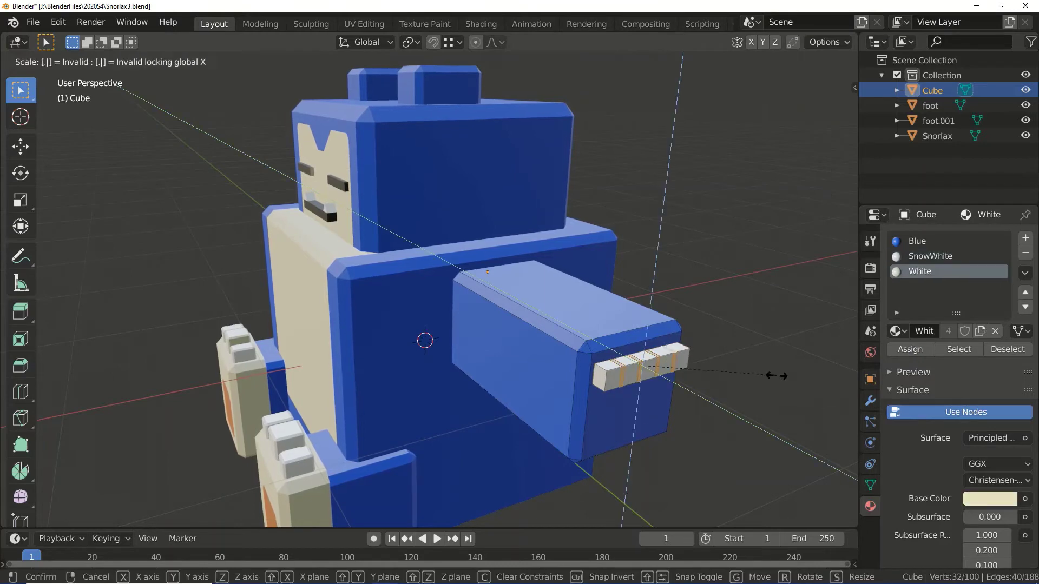
text(8)
key(Return)
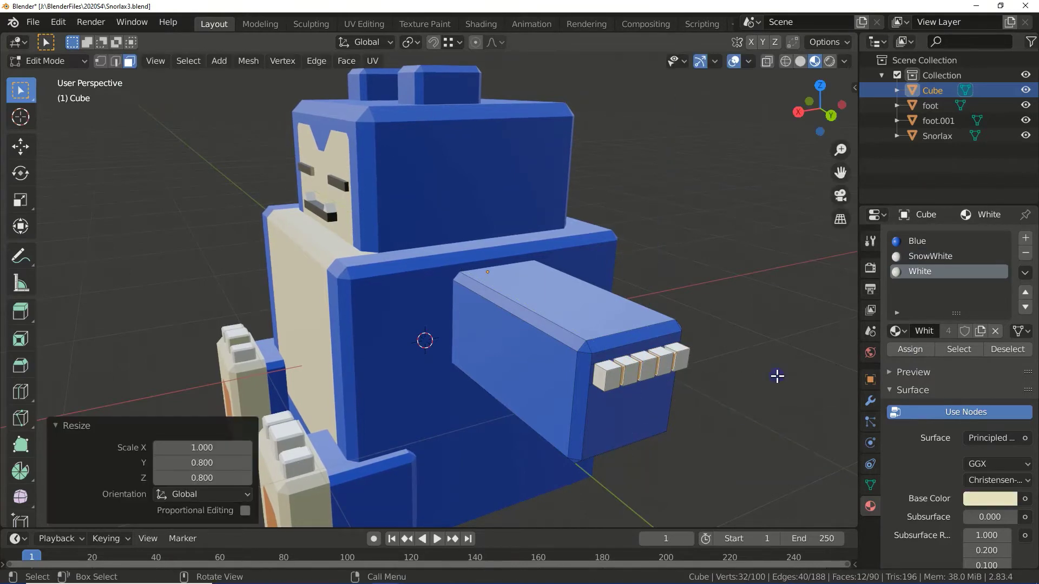
key(ctrl+b)
click(636, 406)
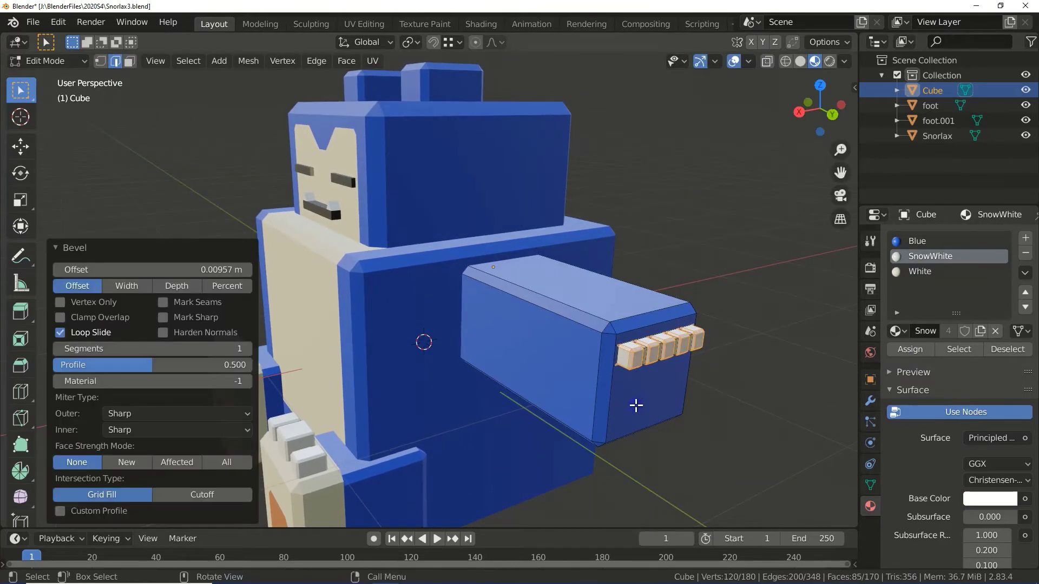
Inspect the bevelled claws close up in Object Mode.
key(KP_3)
key(Tab)
key(KP_5)
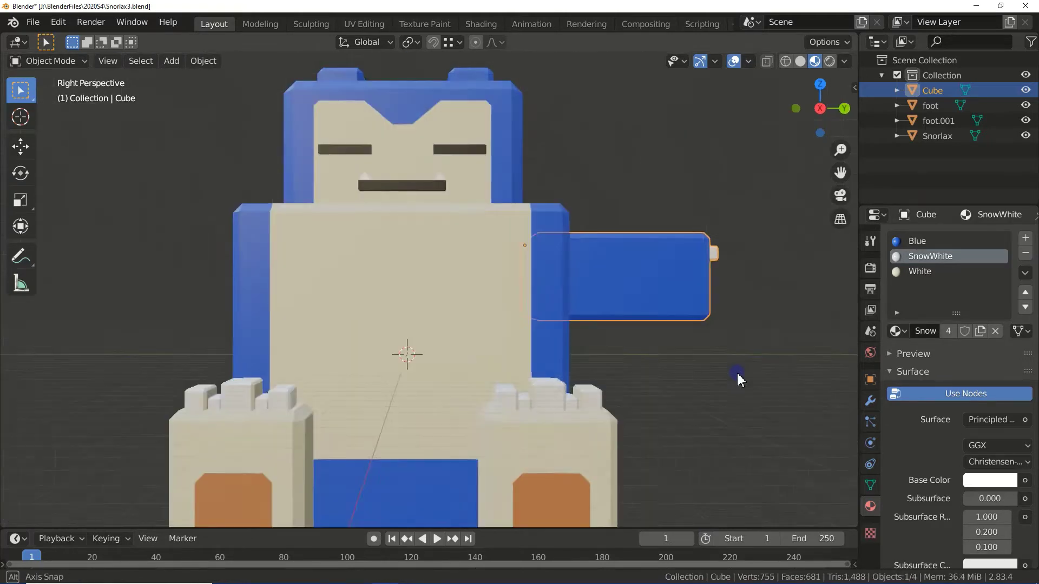
mouse_move(738, 375)
middle_down()
mouse_move(637, 388)
mouse_move(697, 391)
middle_up()
scroll(695, 389, up, 2)
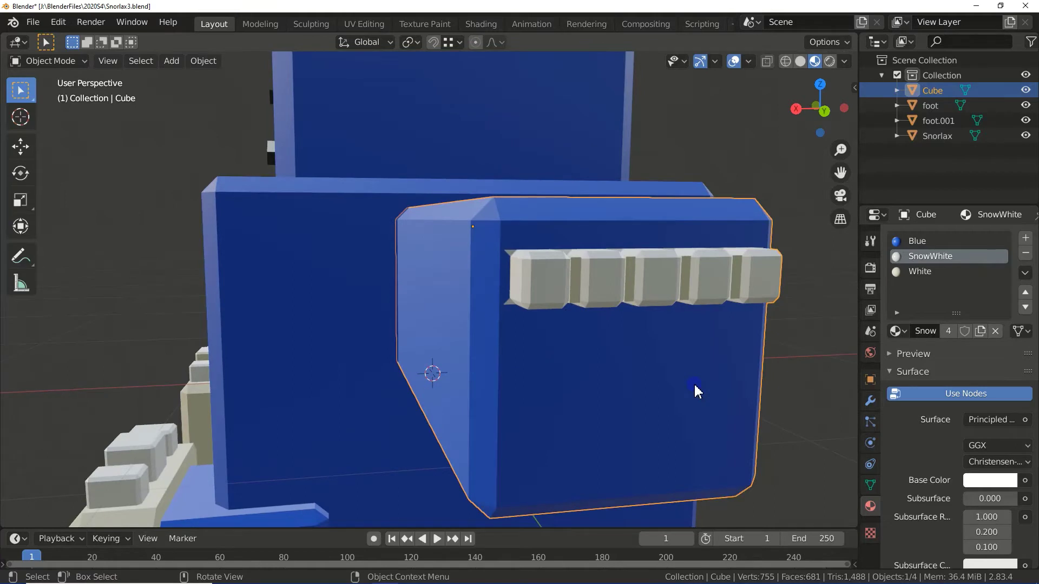
Vertex-slide claw vertices along their edges to even out the claws.
key(Tab)
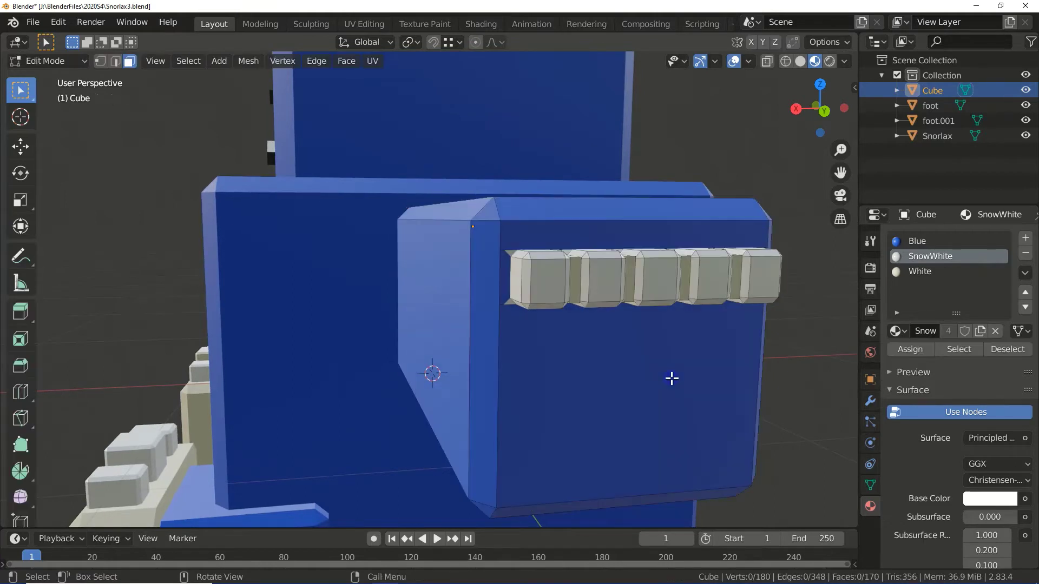
key(g)
key(g)
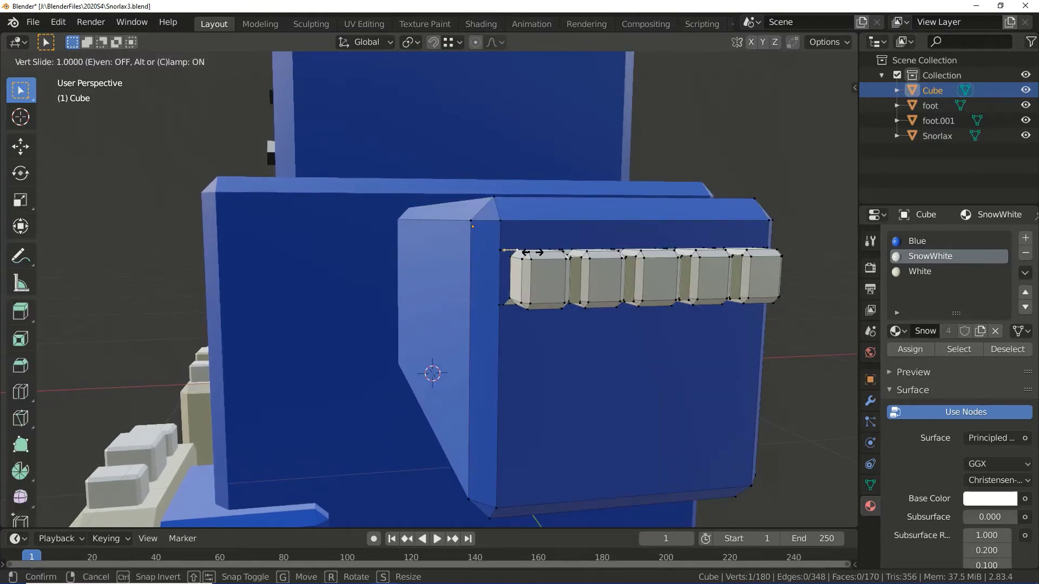
click(532, 252)
key(g)
key(g)
click(531, 309)
middle_drag(532, 309, 597, 348)
key(g)
key(g)
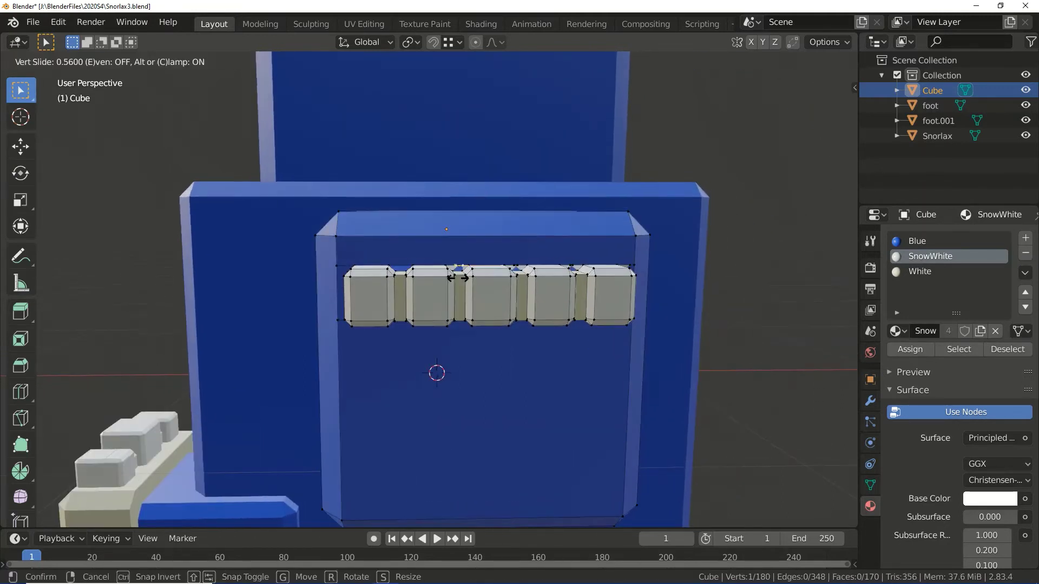
click(471, 280)
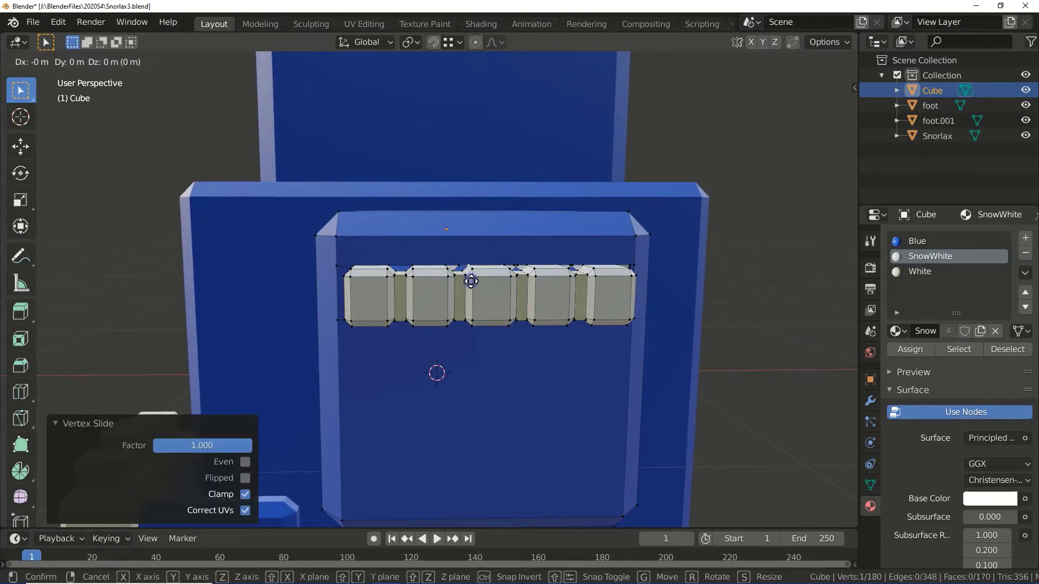
Move the vertices between claws to even the gaps, then return to Object Mode.
click(515, 280)
key(g)
key(g)
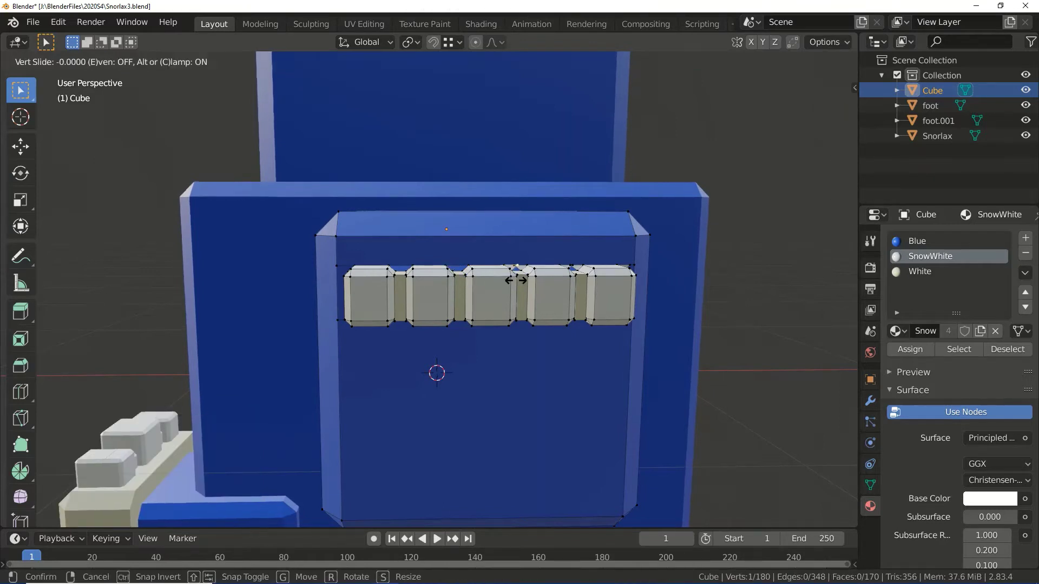
click(516, 280)
mouse_move(516, 280)
middle_down()
mouse_move(432, 214)
mouse_move(465, 291)
middle_up()
click(432, 214)
key(g)
click(411, 214)
key(Tab)
Duplicate the finished arm and move the copy along Y to the left side.
key(KP_3)
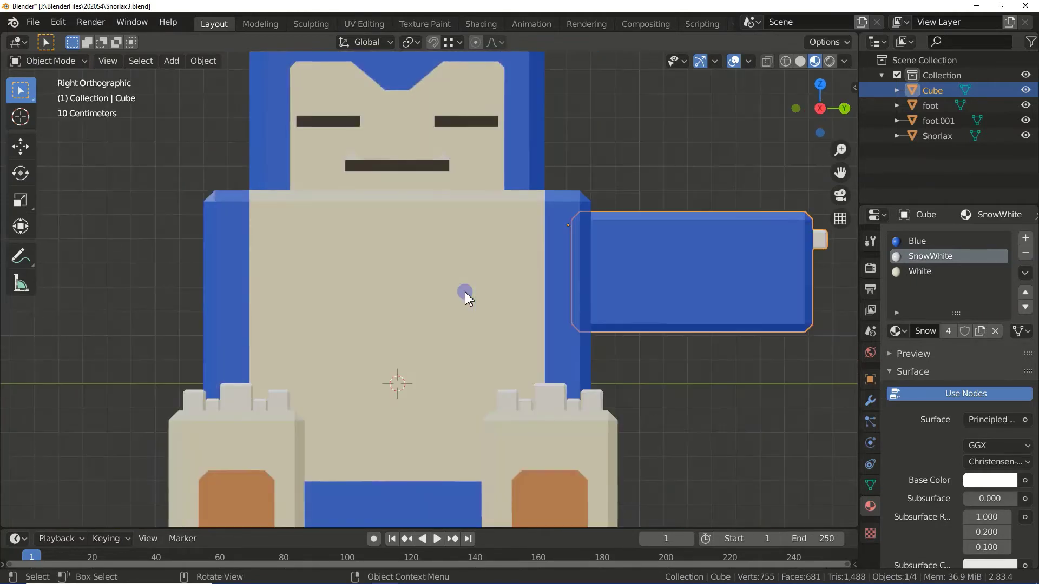
scroll(466, 291, down, 1)
scroll(466, 291, down, 3)
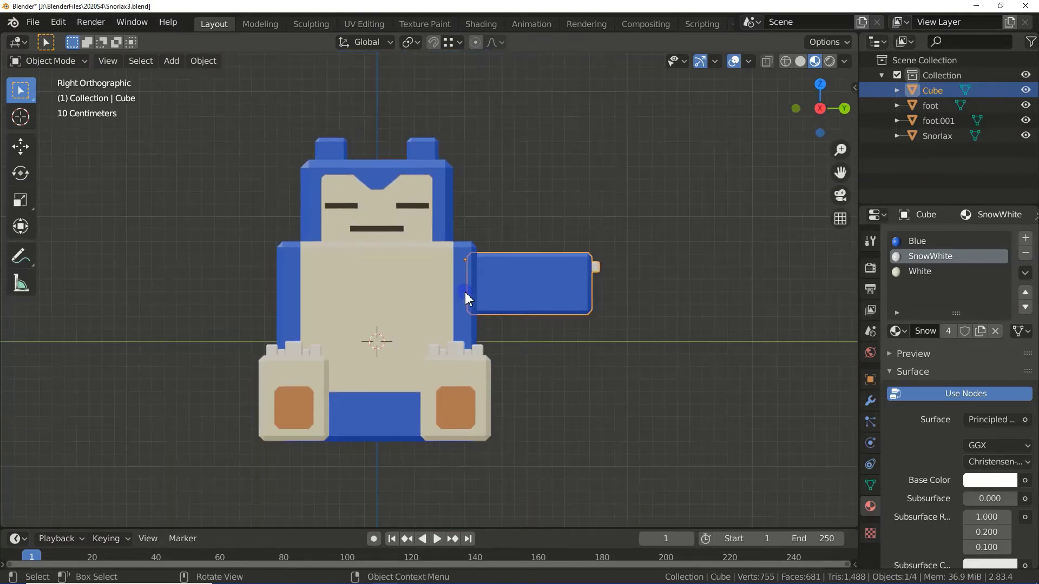
key(shift+d)
key(y)
click(225, 290)
Mirror arm.001 along global Y and slide it against the body.
right_click(329, 325)
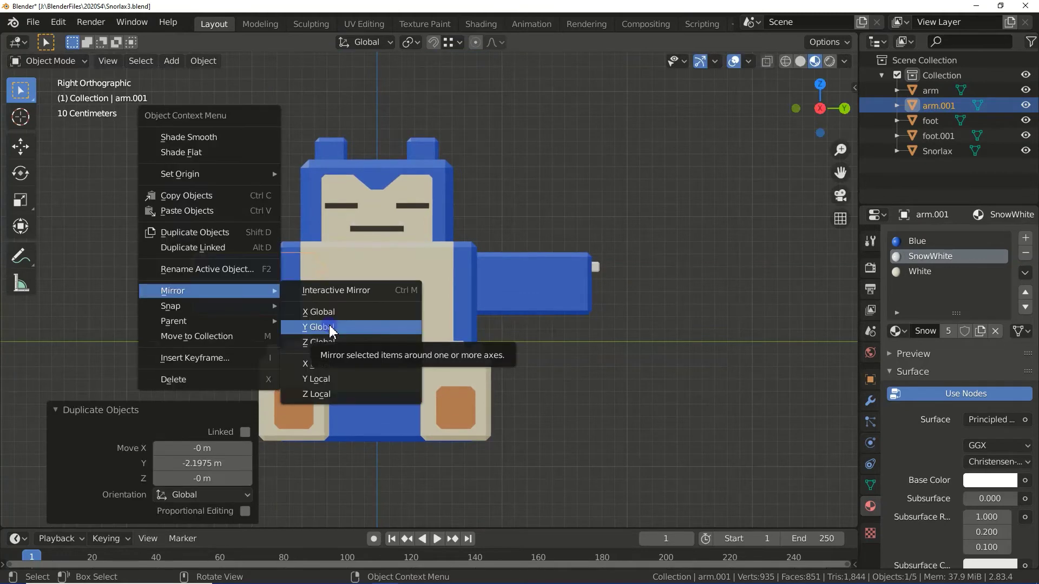
click(329, 325)
key(g)
key(y)
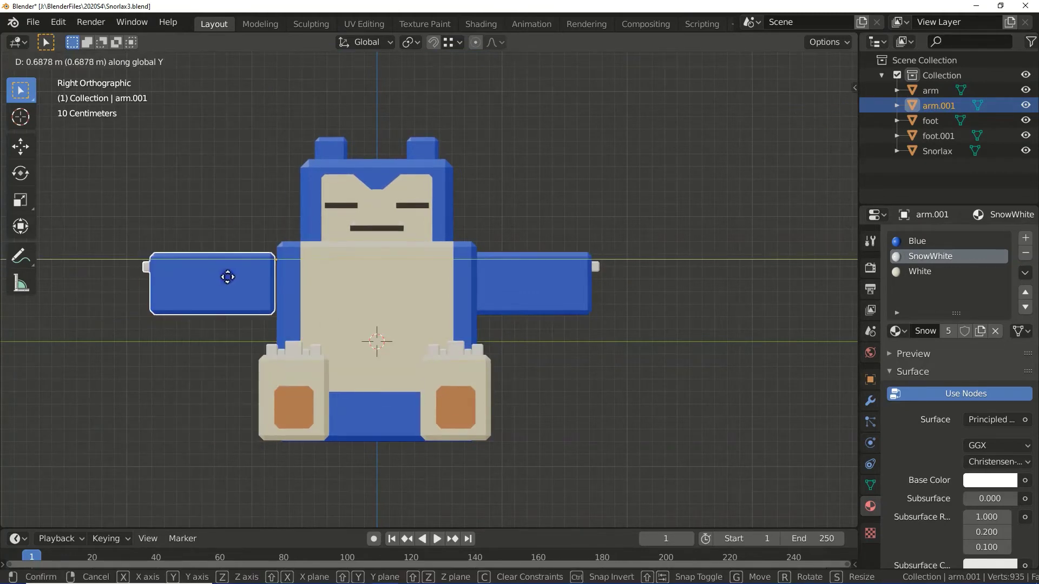
click(683, 359)
middle_drag(684, 360, 648, 360)
click(379, 433)
key(Tab)
Extrude both feet's front pad faces slightly outward and give them the Brown material.
key(e)
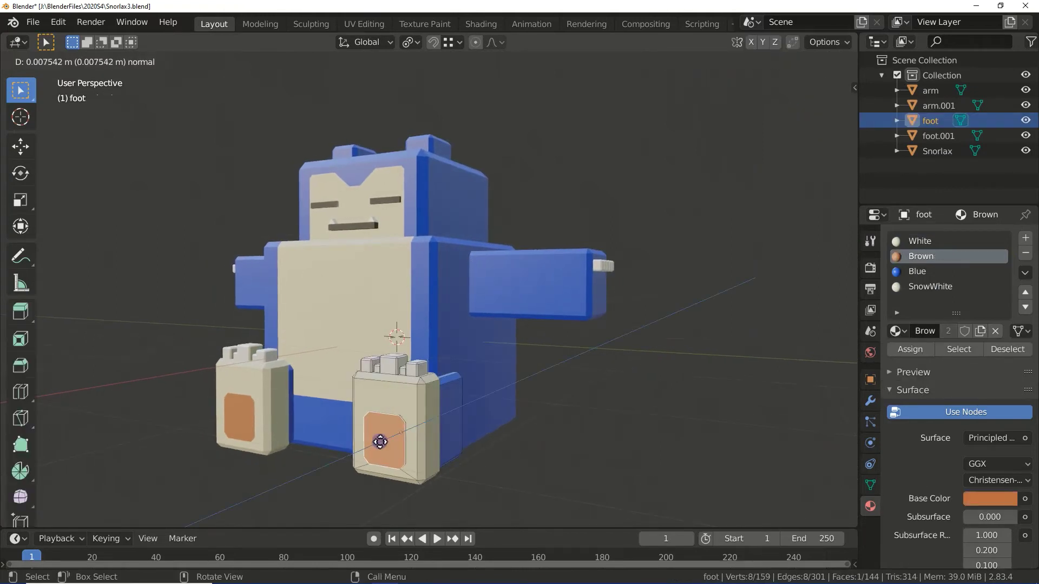
click(377, 443)
click(912, 350)
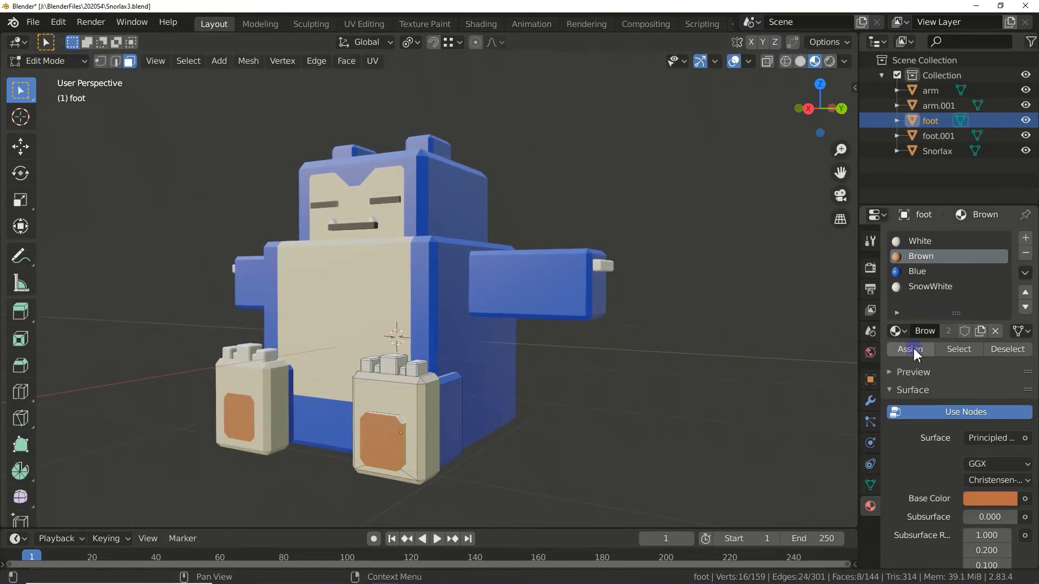
click(243, 415)
key(e)
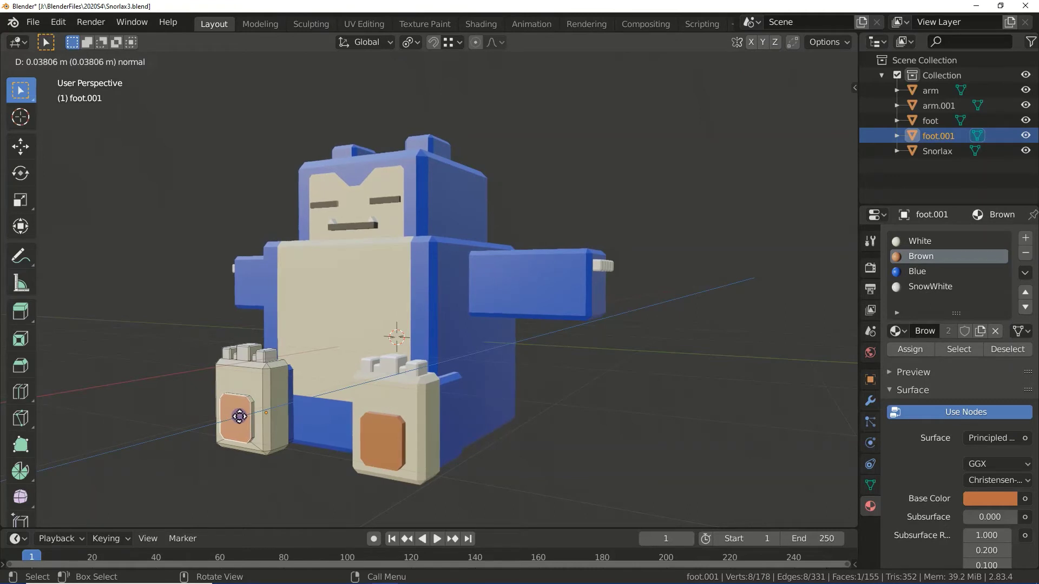
click(239, 417)
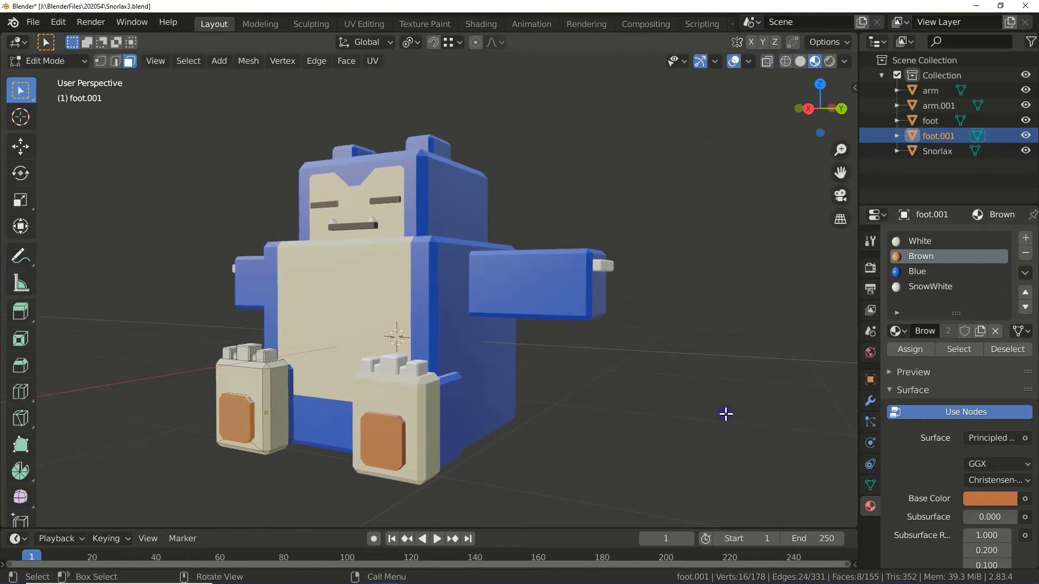
key(KP_3)
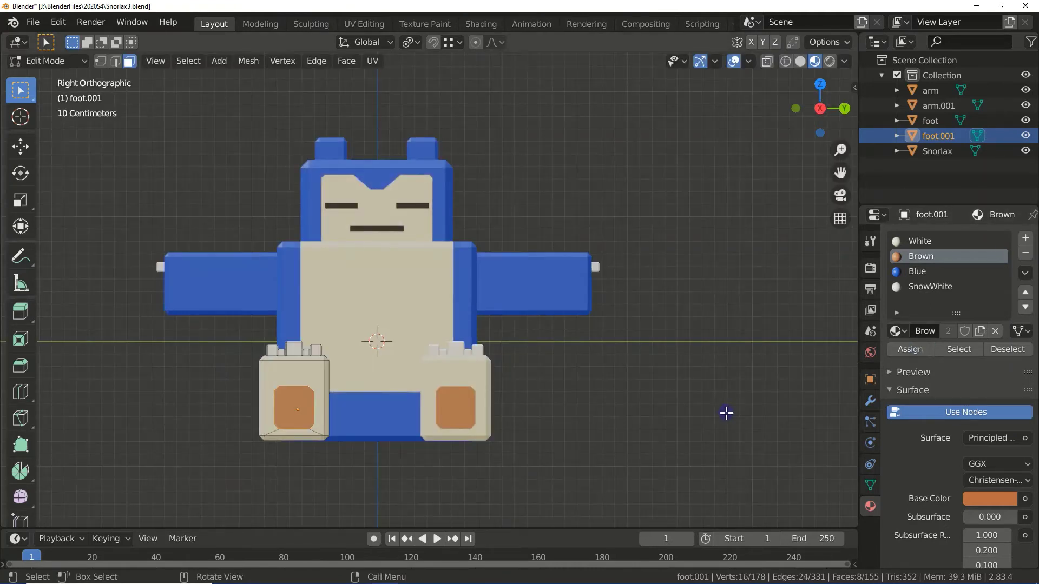
scroll(726, 413, down, 2)
key(Tab)
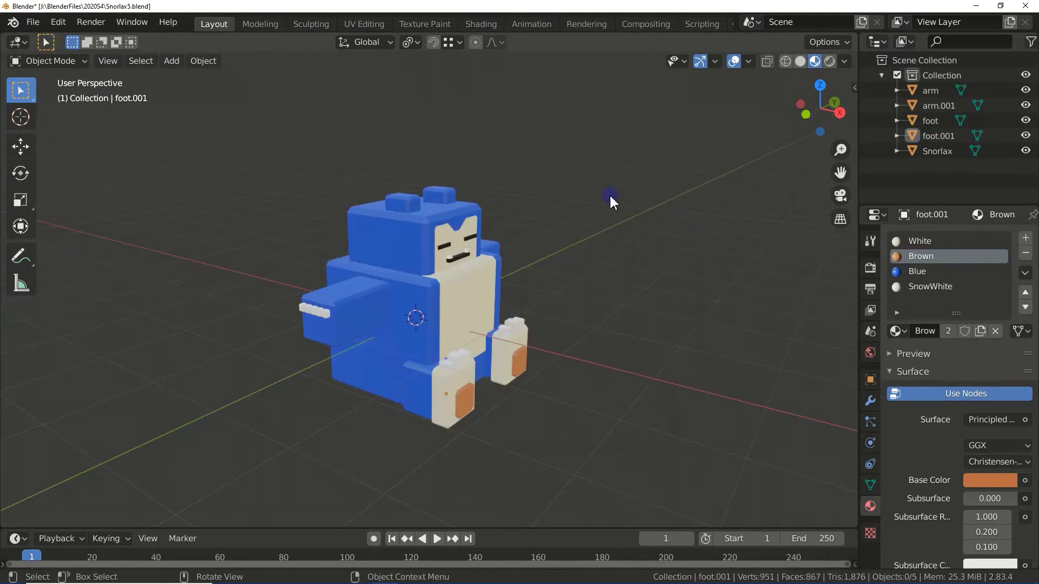
Move all five Snorlax parts into a new collection named 'SnorLax'.
key(a)
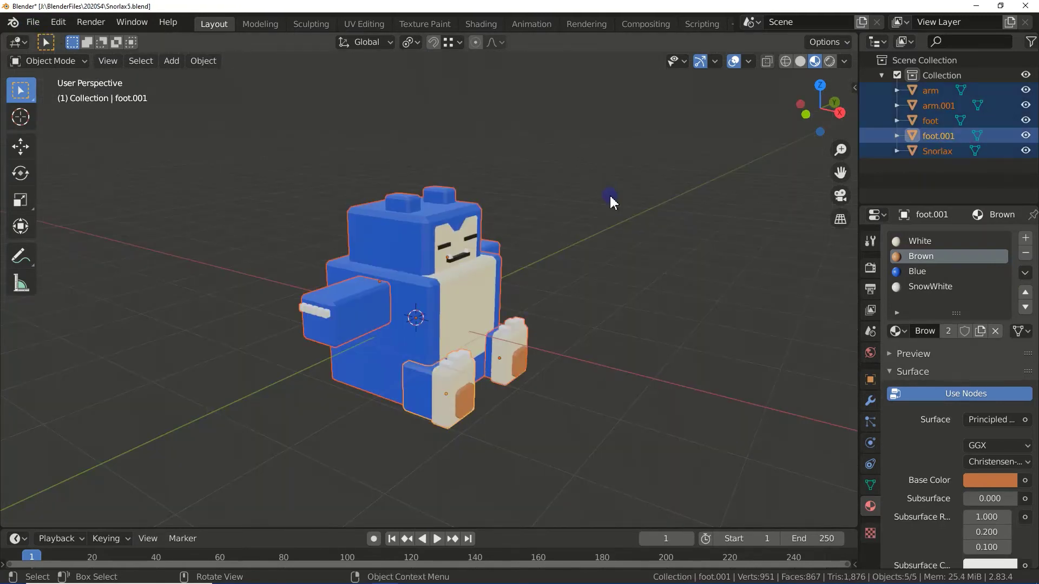
key(m)
click(560, 237)
text(SnorLax)
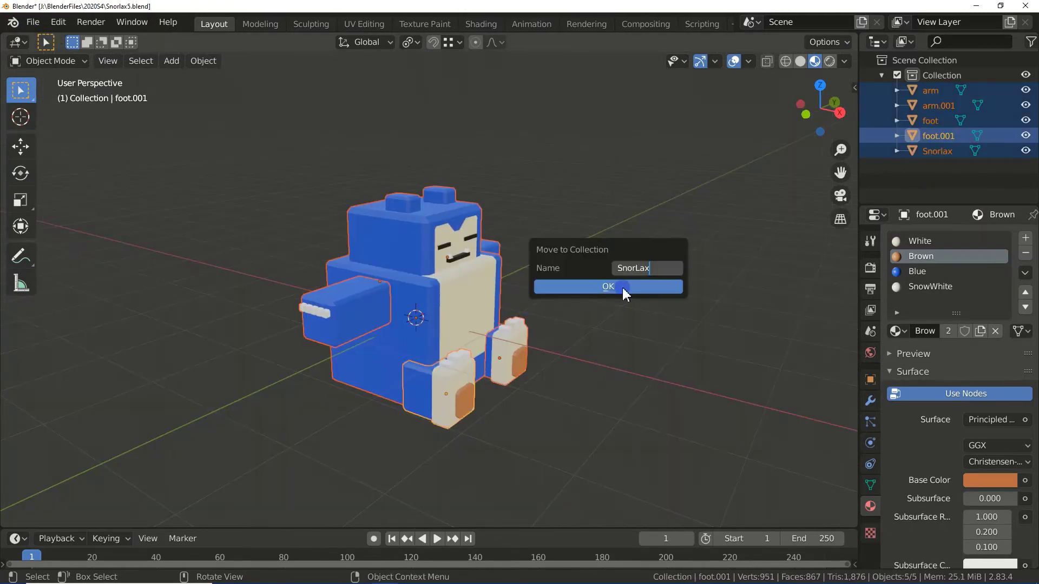
click(622, 286)
Raise the whole Snorlax model vertically along Z.
key(KP_1)
key(g)
key(z)
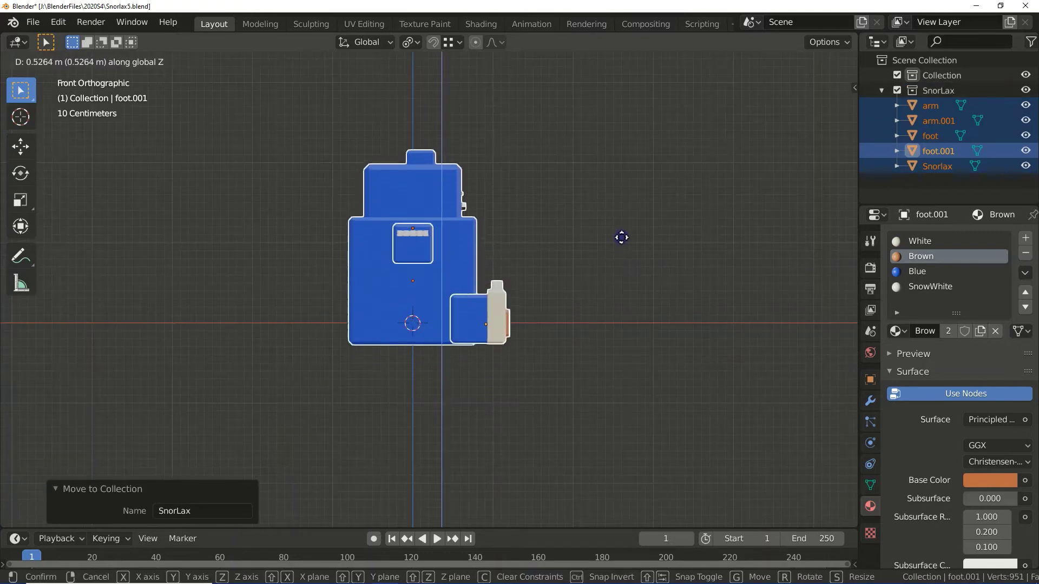
click(622, 270)
key(KP_7)
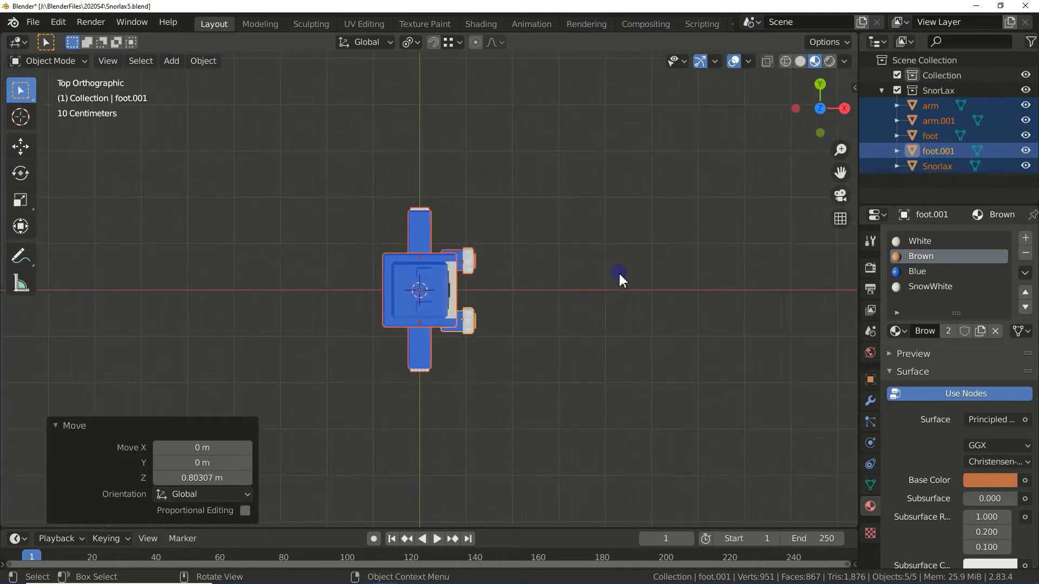
scroll(622, 278, down, 4)
scroll(621, 279, down, 1)
Set the move offset to X -25 m and Y -5 m.
click(209, 445)
text(-25)
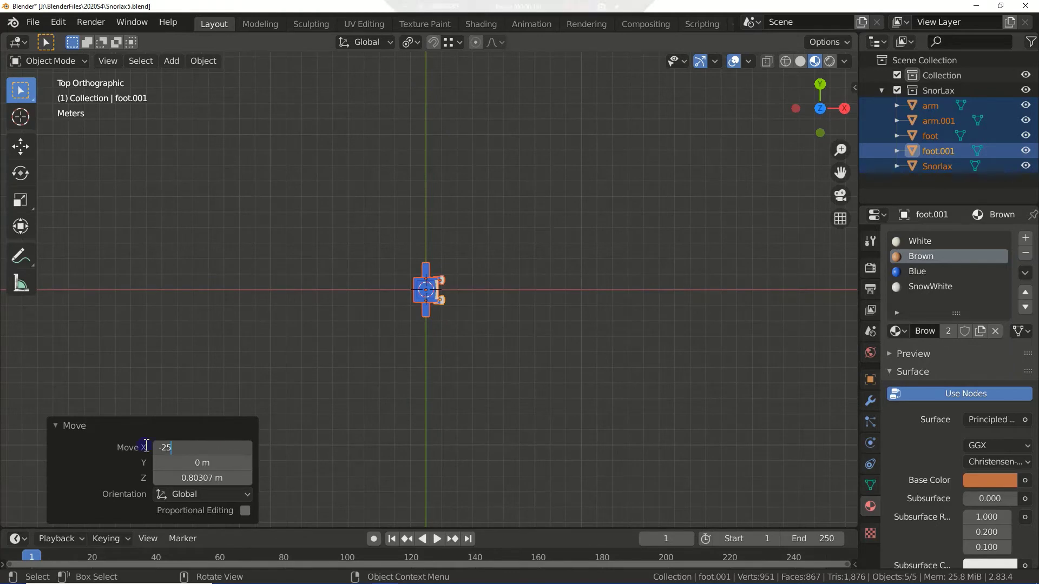
key(Return)
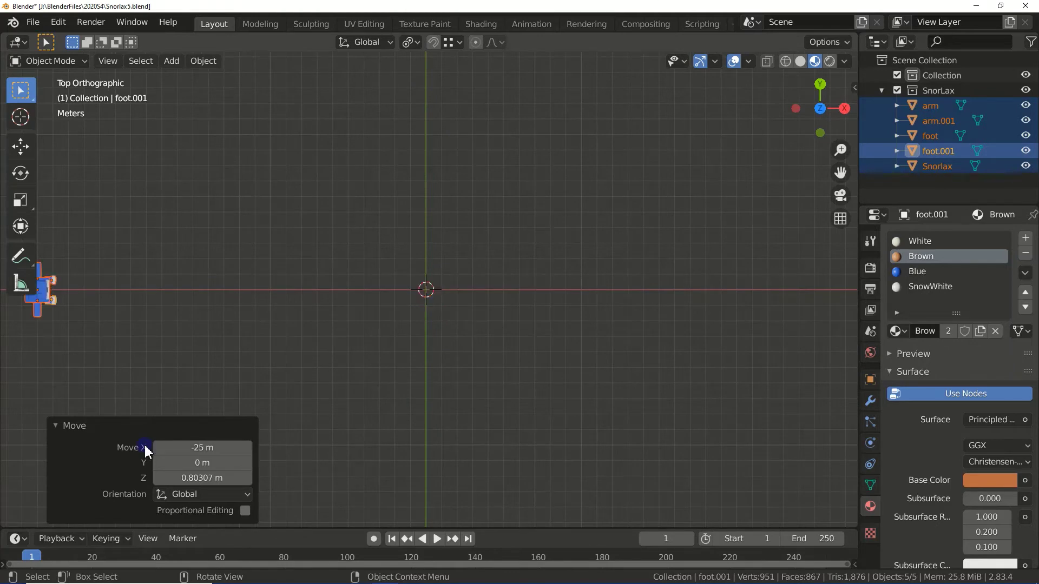
click(195, 462)
text(-5)
key(Return)
text(0)
key(Return)
Save, rotate Snorlax 45° about Z, and keyframe LocRotScale at frame 1.
key(ctrl+s)
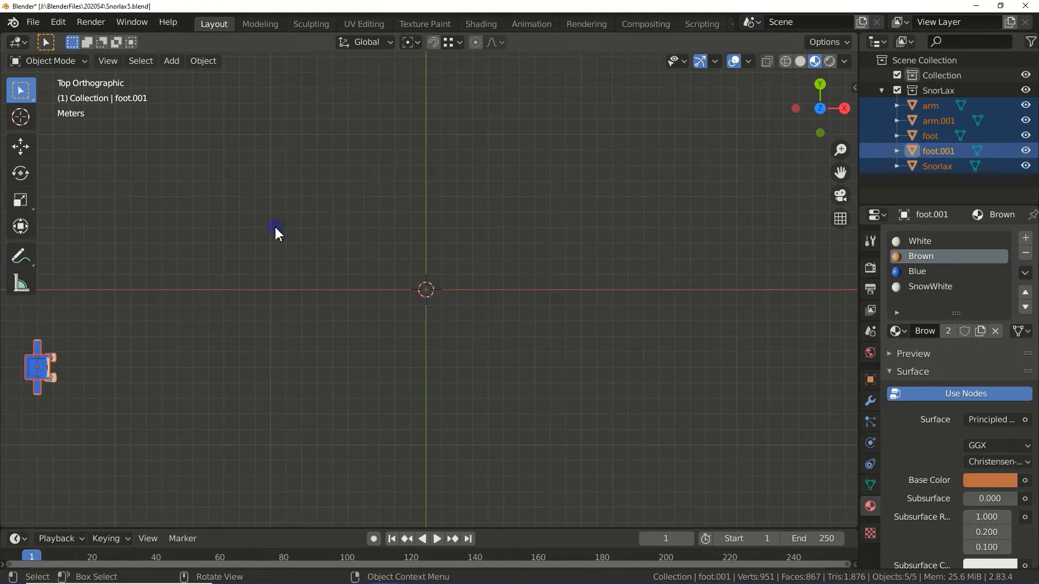
text(rz45)
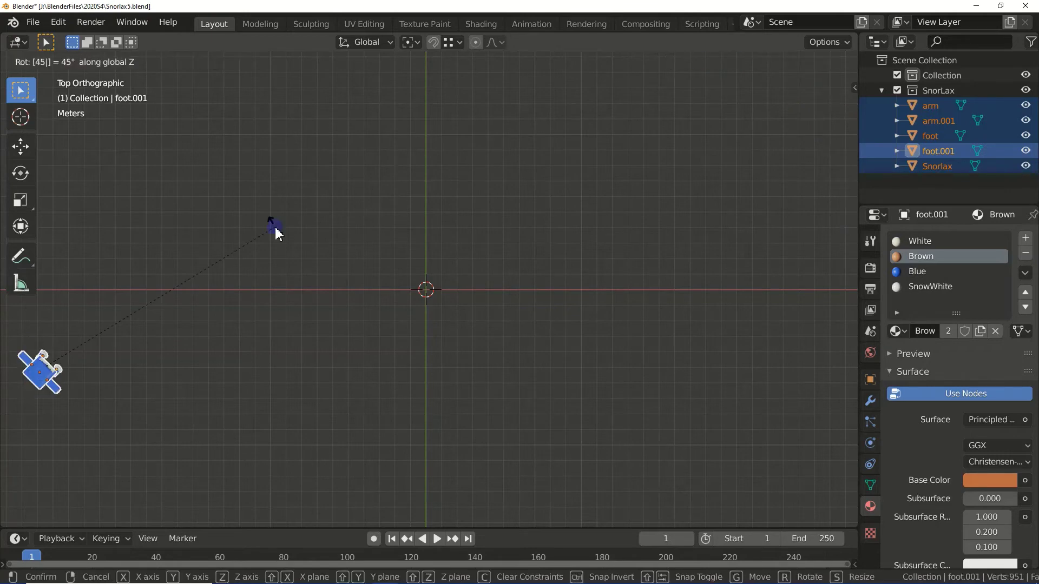
key(Return)
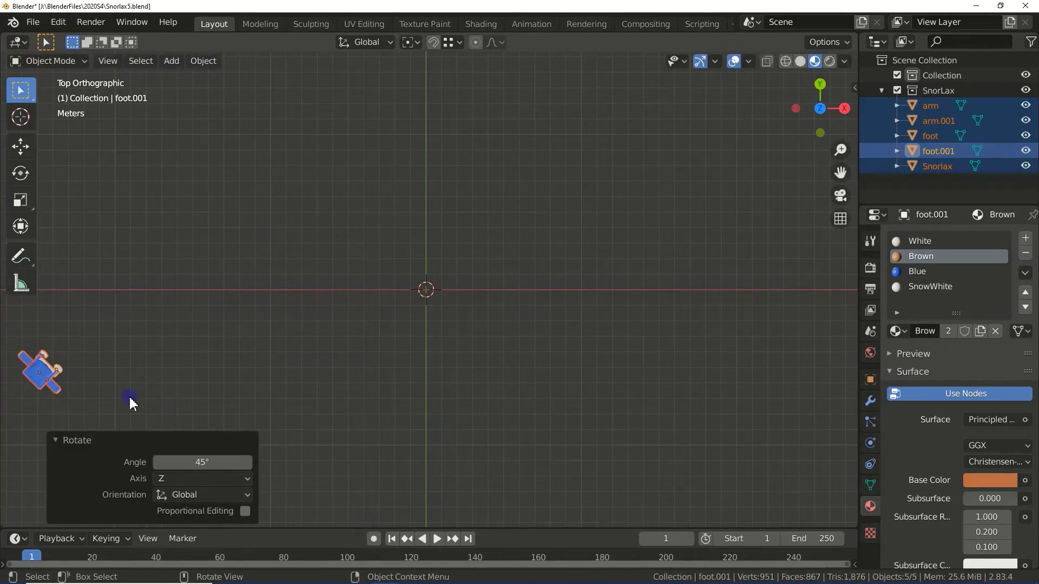
key(i)
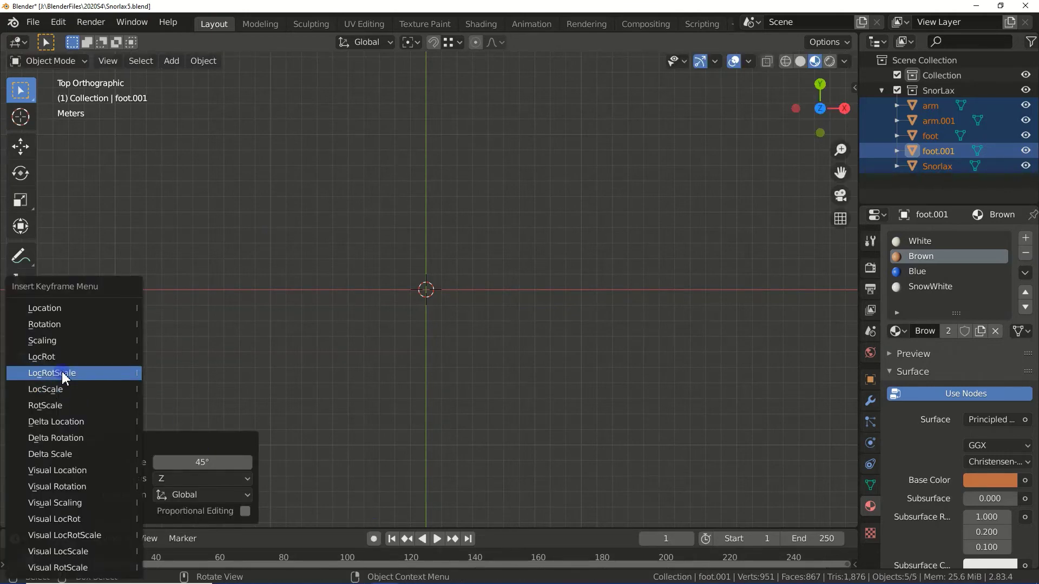
click(63, 378)
drag(431, 527, 438, 420)
click(442, 491)
Keyframe the whole Snorlax's moved positions at frames 60 and 90.
click(219, 448)
key(a)
key(g)
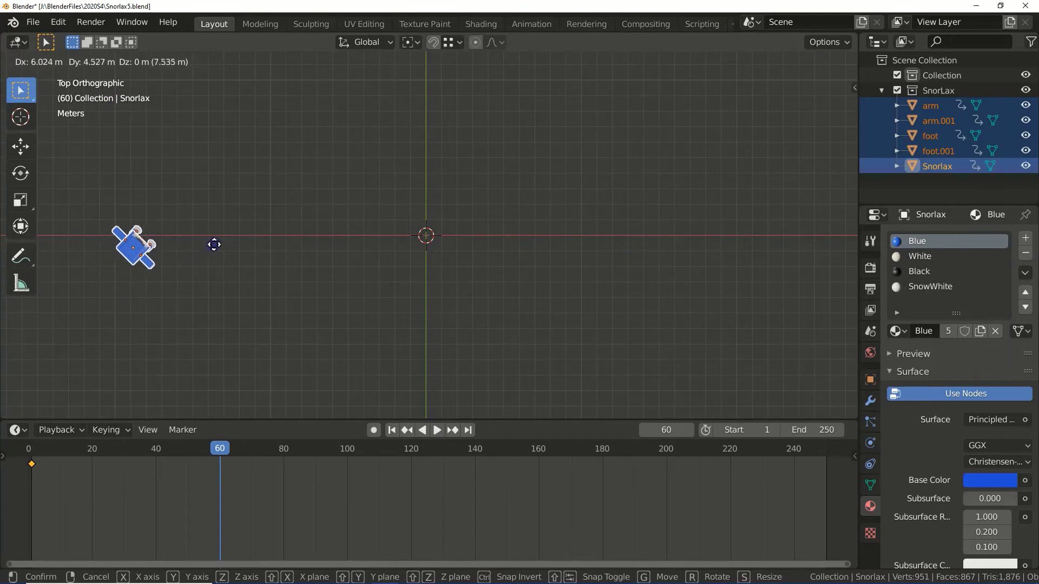
click(220, 236)
key(i)
click(149, 237)
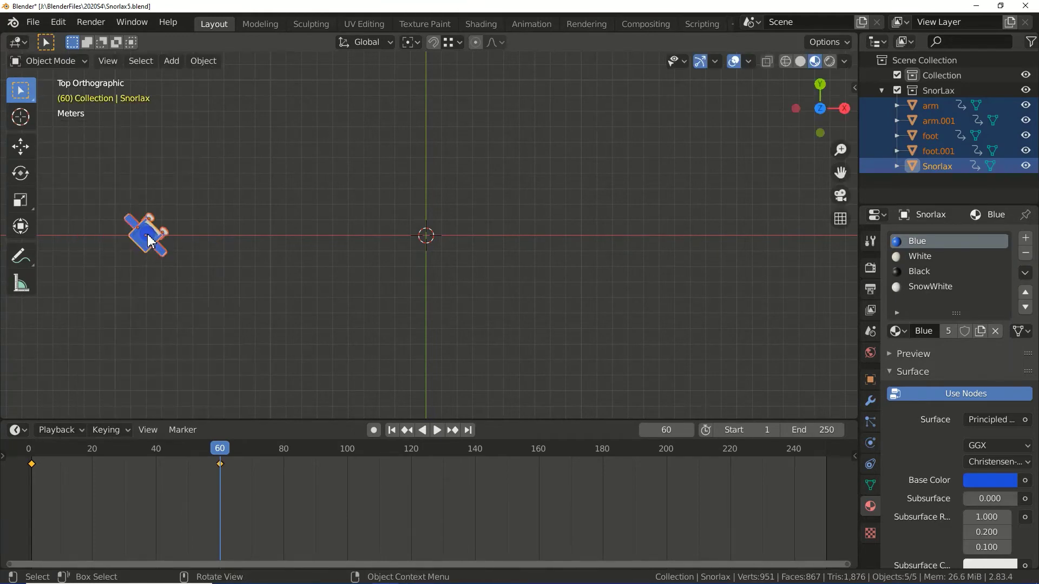
click(316, 457)
key(g)
click(150, 246)
key(i)
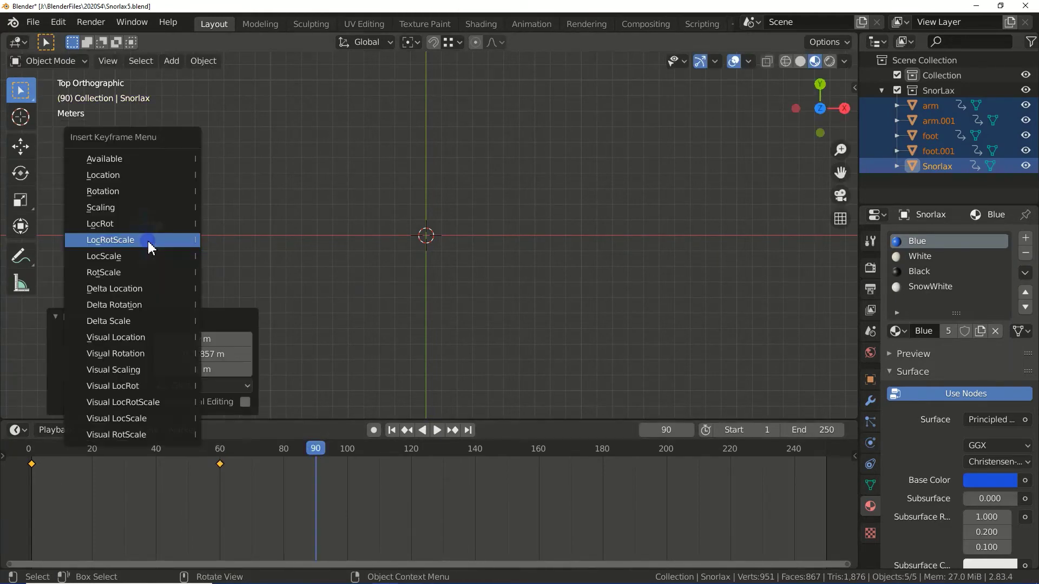
click(151, 240)
Tilt the model 10° around X and keyframe the pose at frame 100.
alt+scroll(195, 233, down, 10)
text(rx10)
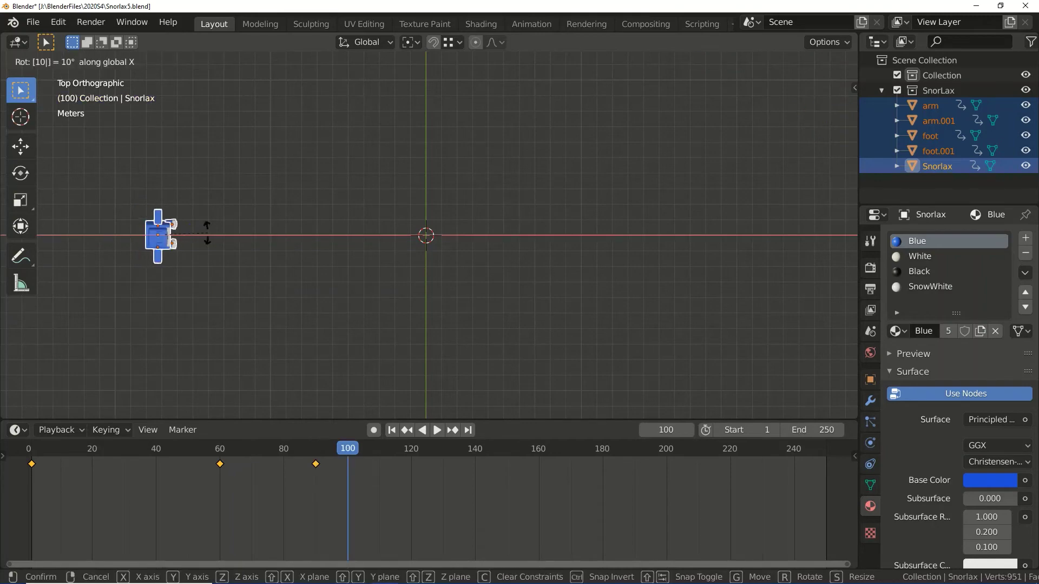
key(Return)
right_click(160, 243)
key(i)
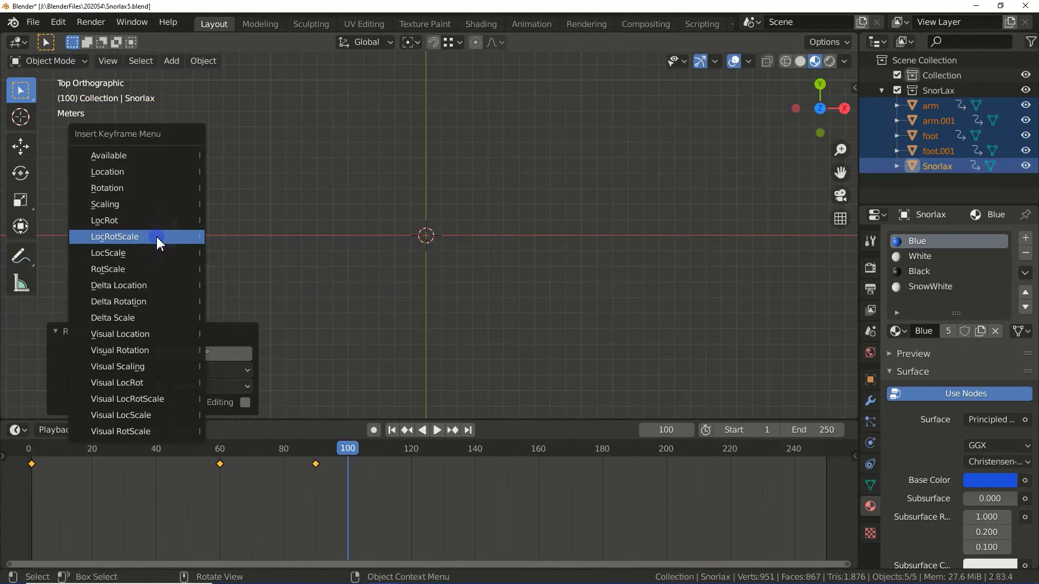
click(159, 237)
Shift the model along X, tilt it -20° around X, and keyframe at frame 110.
key(g)
key(x)
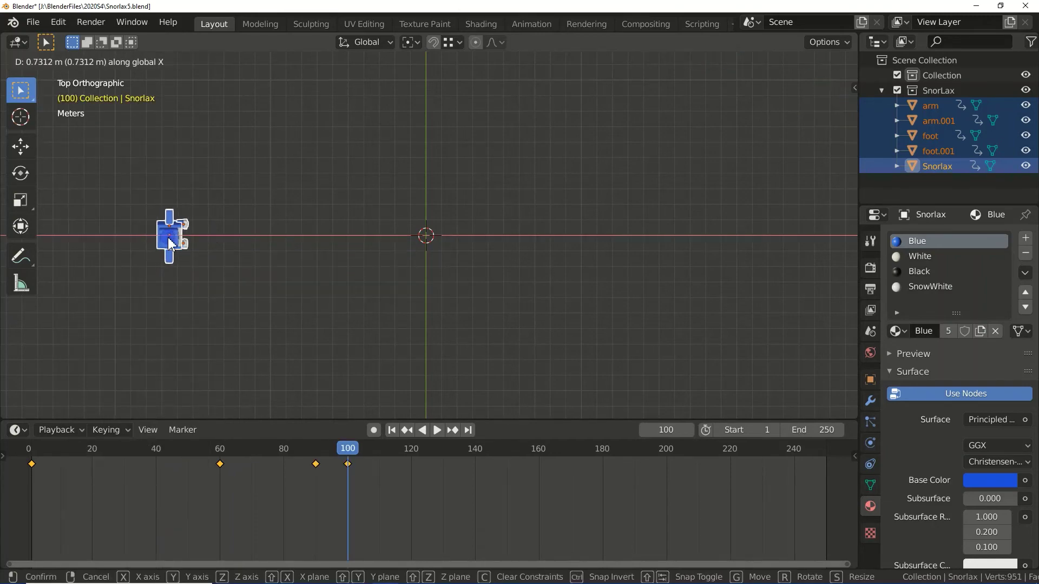
click(170, 243)
key(r)
text(x)
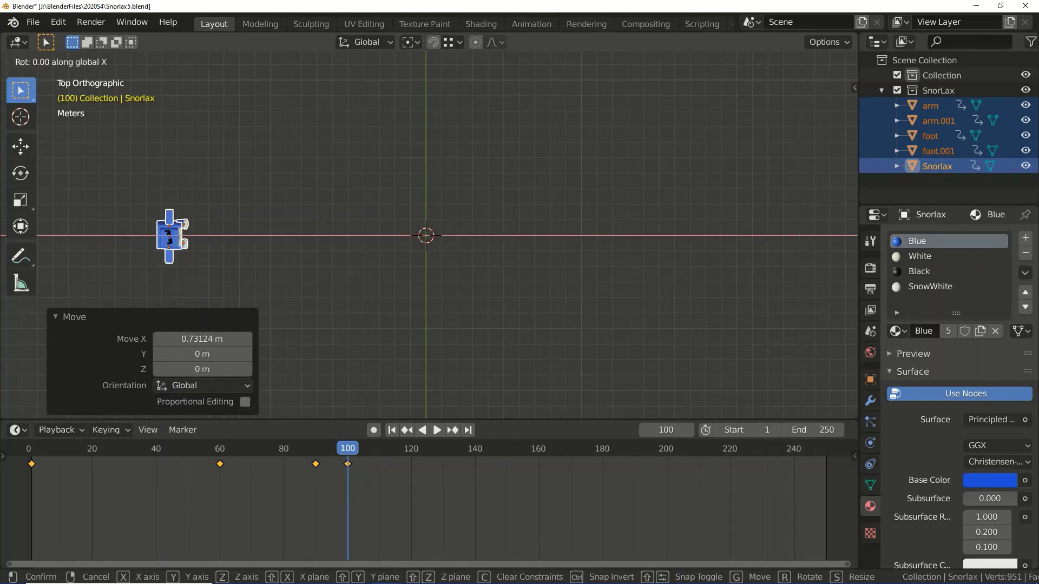
text(-20)
key(Return)
key(Up)
key(i)
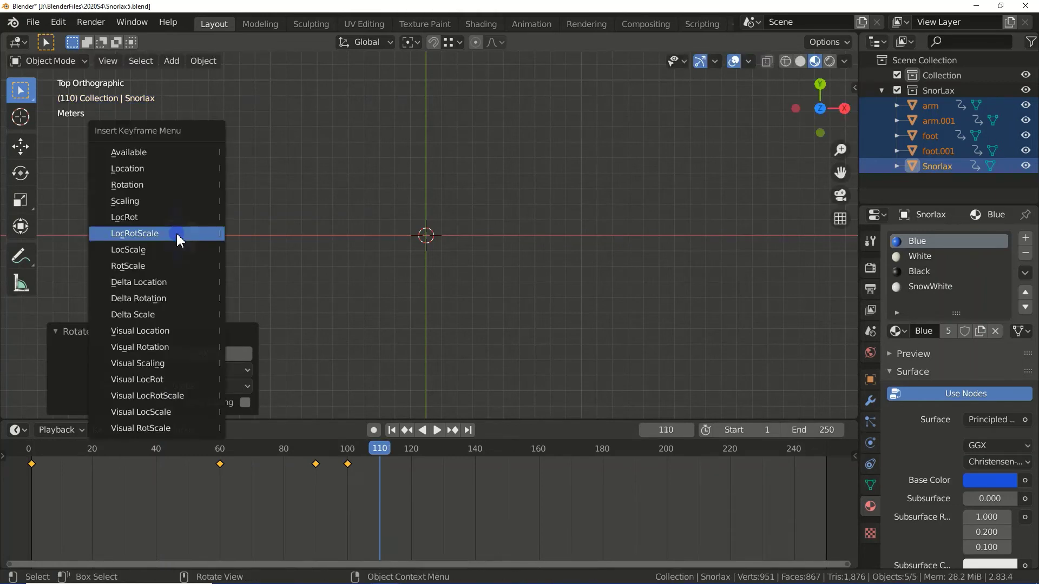
click(181, 239)
At frame 120, shift the model along X, tilt it 20° around X, and keyframe.
key(Up)
key(g)
key(x)
click(204, 255)
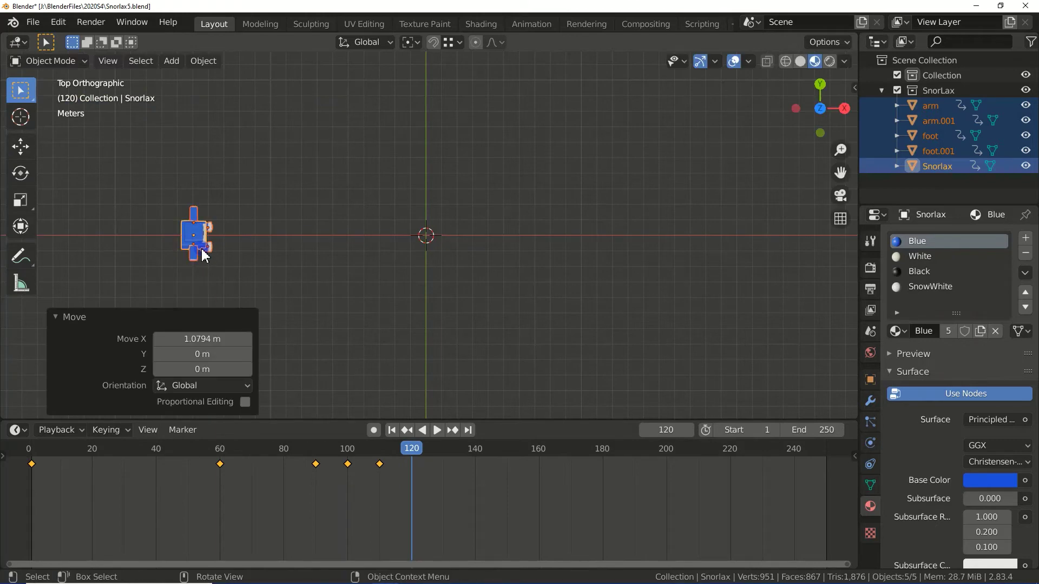
key(r)
key(x)
key(Return)
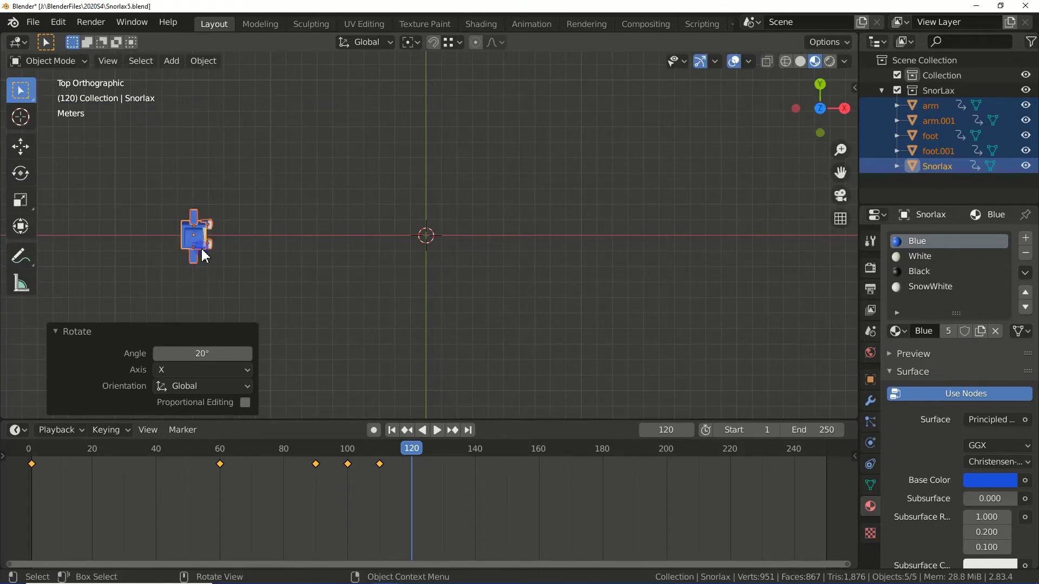
key(i)
click(203, 254)
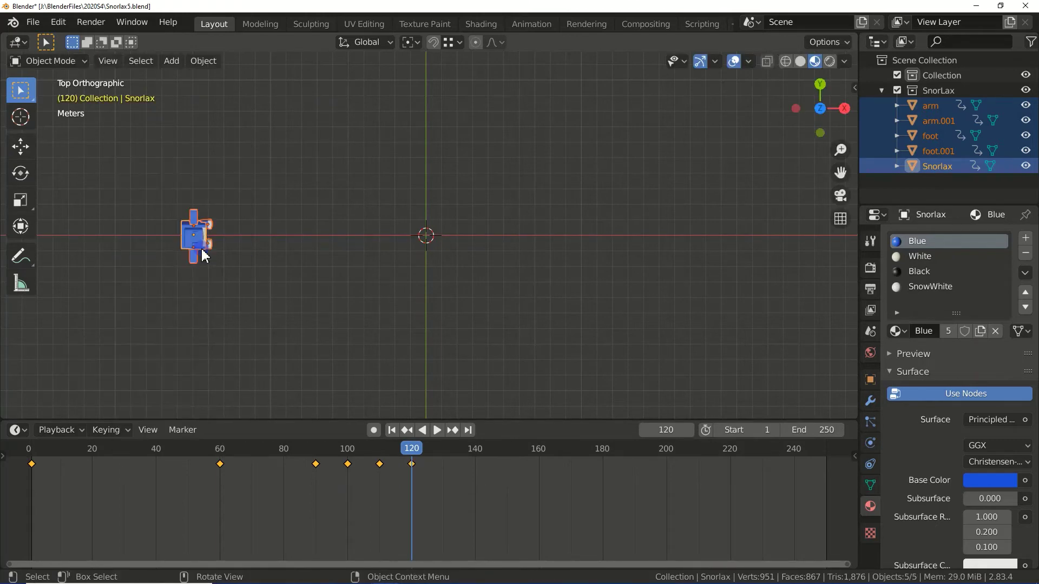
At frame 130, move all Snorlax parts along X, tilt them, and key LocRotScale.
key(Up)
key(g)
key(x)
click(241, 243)
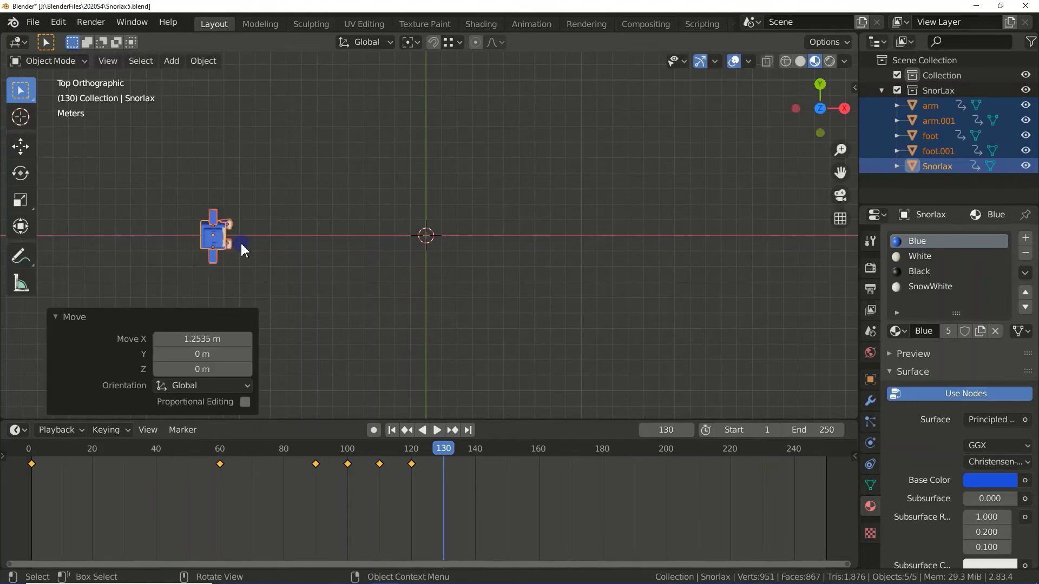
key(a)
key(r)
key(x)
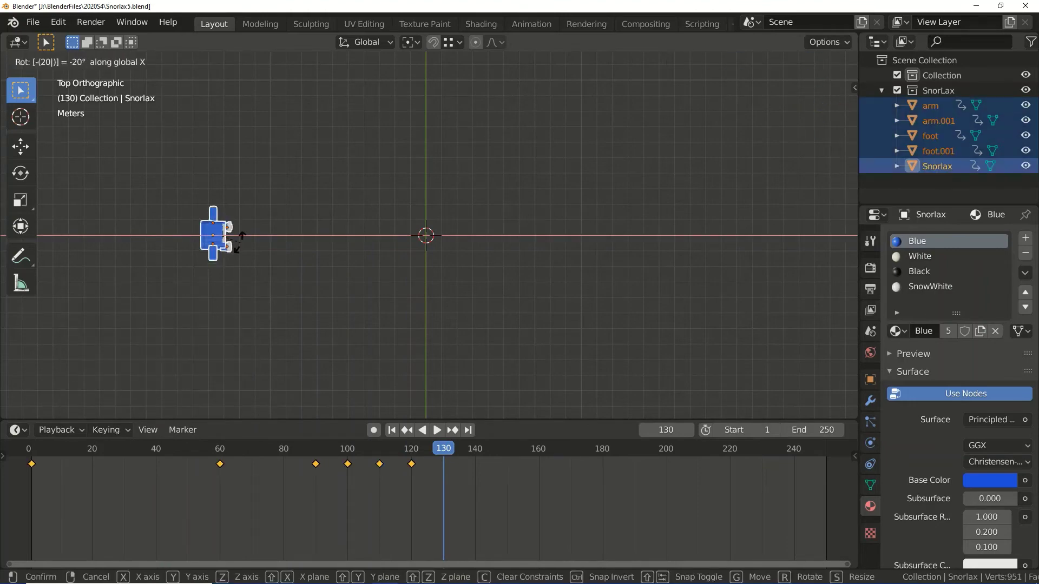
click(241, 249)
key(i)
click(216, 239)
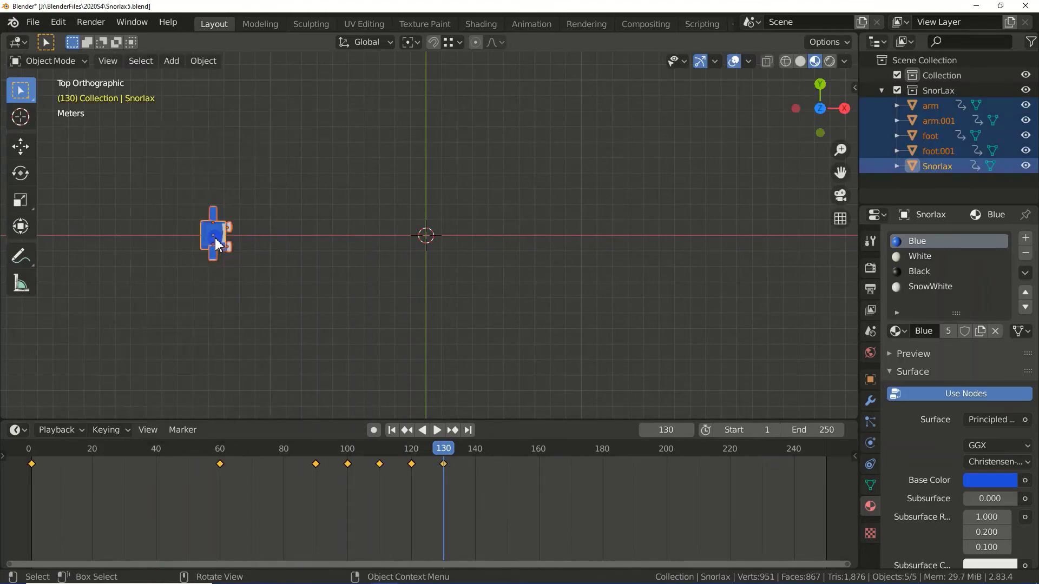
At frame 140, move the figure along X, tilt 20° around X, and key LocRotScale.
key(g)
key(x)
click(238, 240)
key(Up)
key(r)
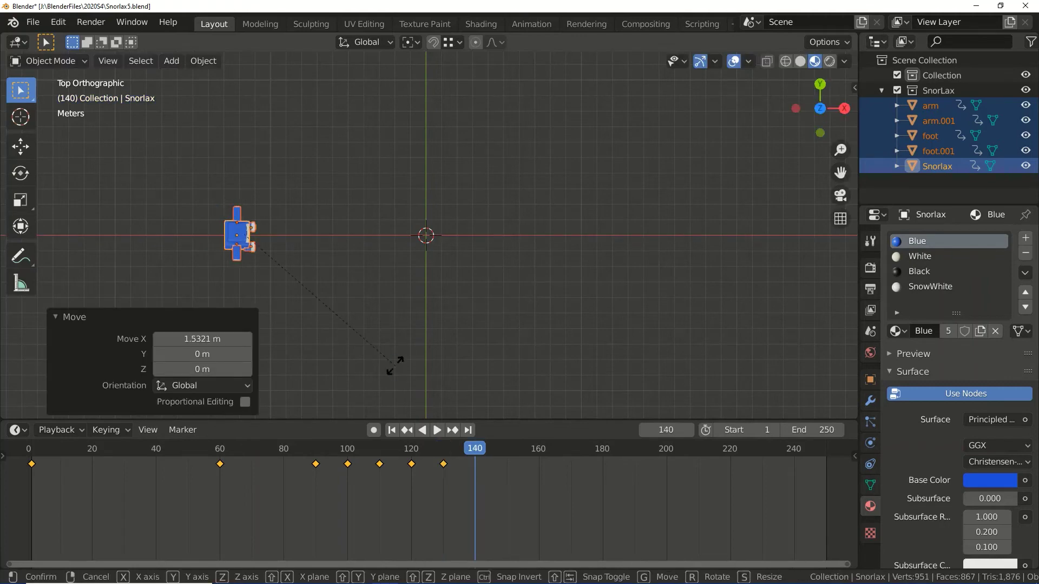
key(x)
click(394, 366)
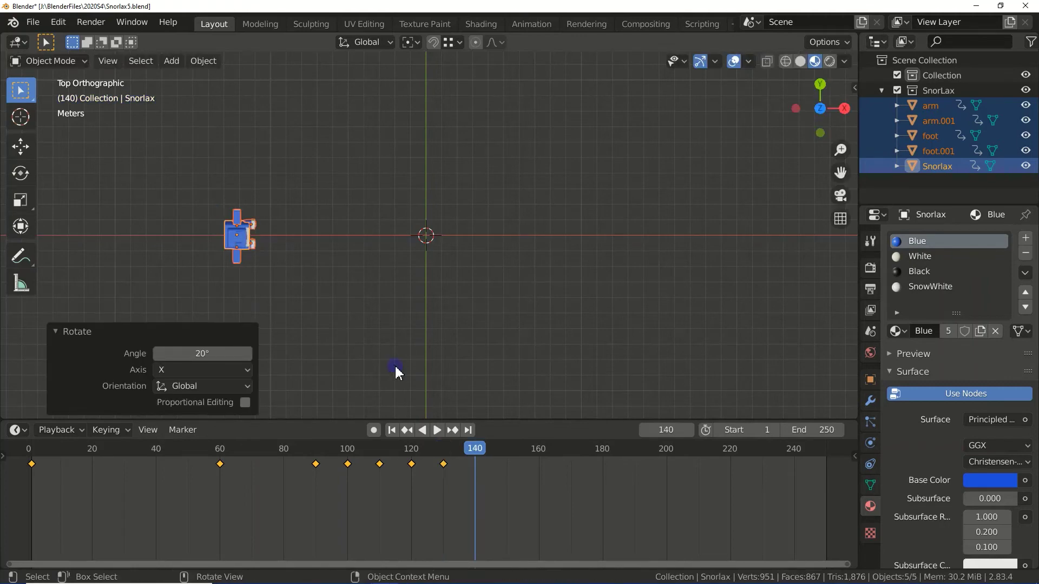
key(i)
click(286, 301)
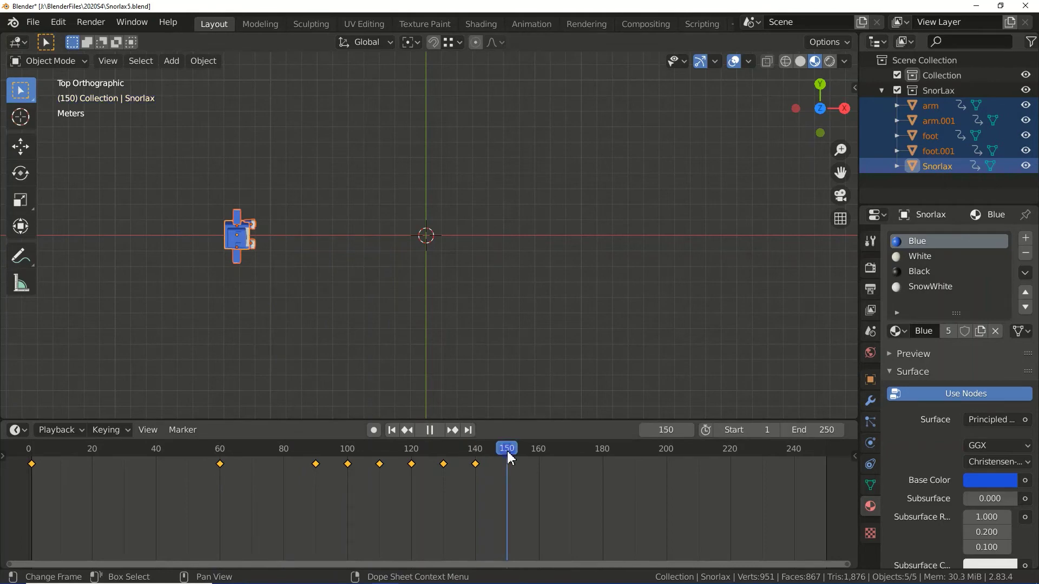
At frame 150, move the figure along X, tilt -20° around X, and key LocRotScale.
key(space)
key(g)
key(x)
click(258, 230)
key(r)
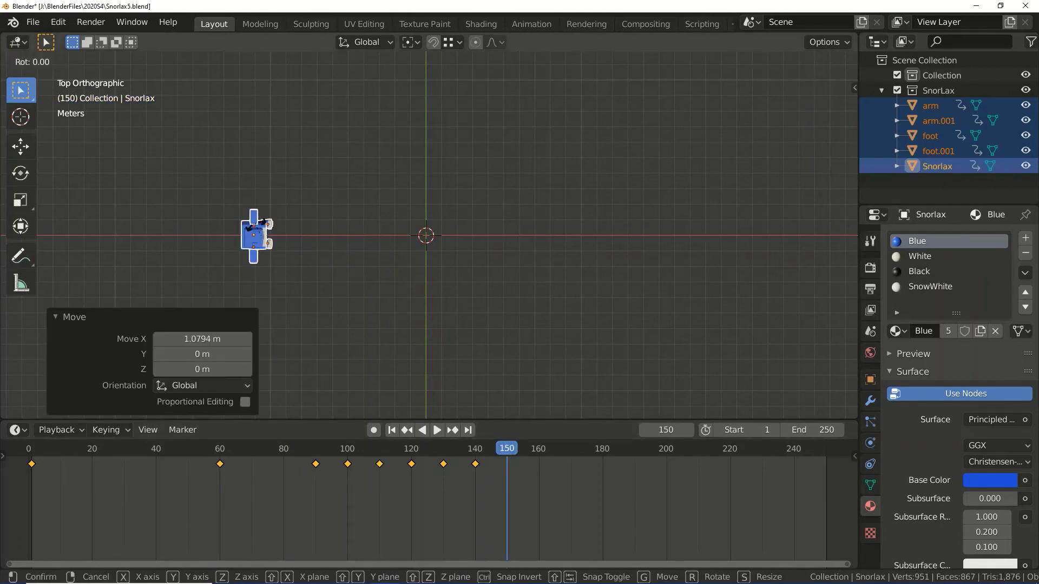
key(x)
key(Return)
key(i)
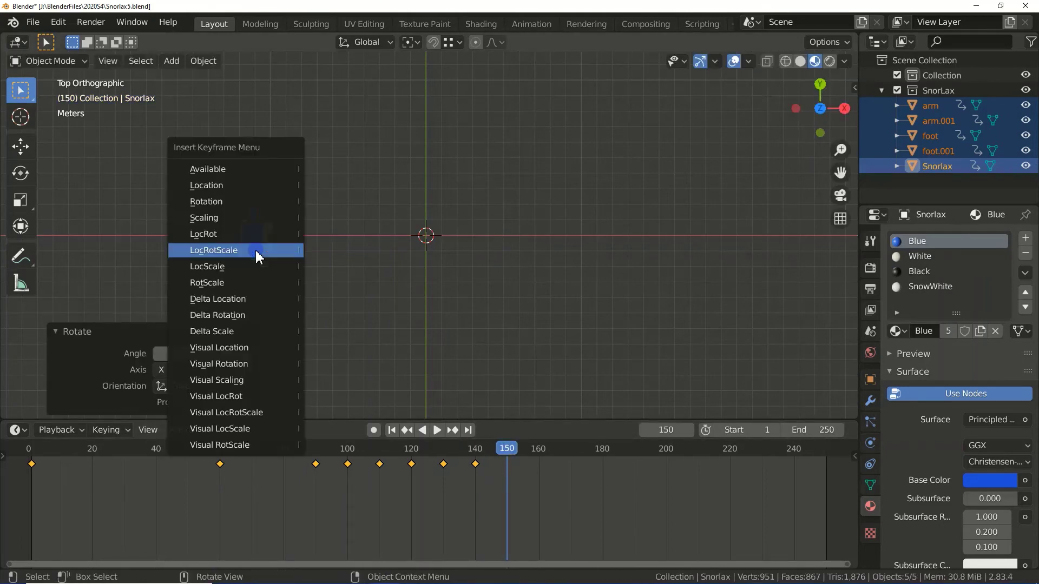
click(257, 250)
Move the figure along X, redo a -20° tilt, and key LocRotScale at frame 230.
key(g)
key(x)
click(431, 282)
key(r)
key(x)
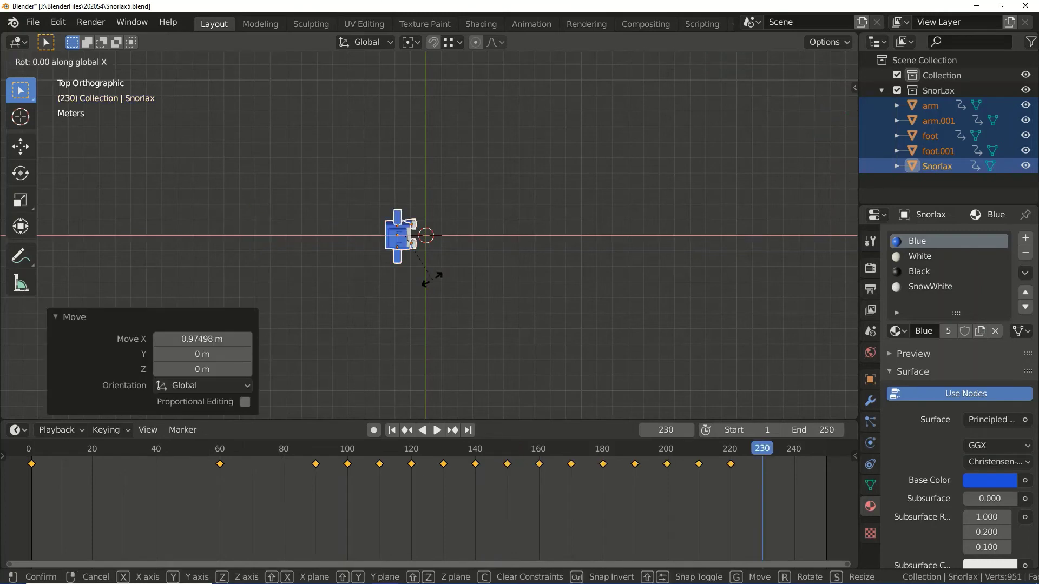
right_click(433, 283)
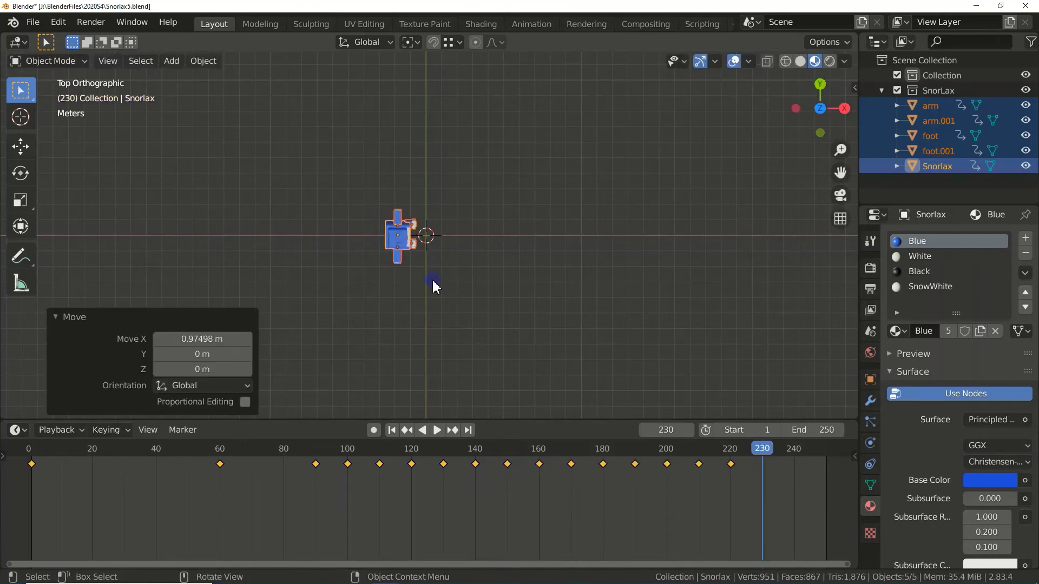
key(r)
key(x)
click(433, 281)
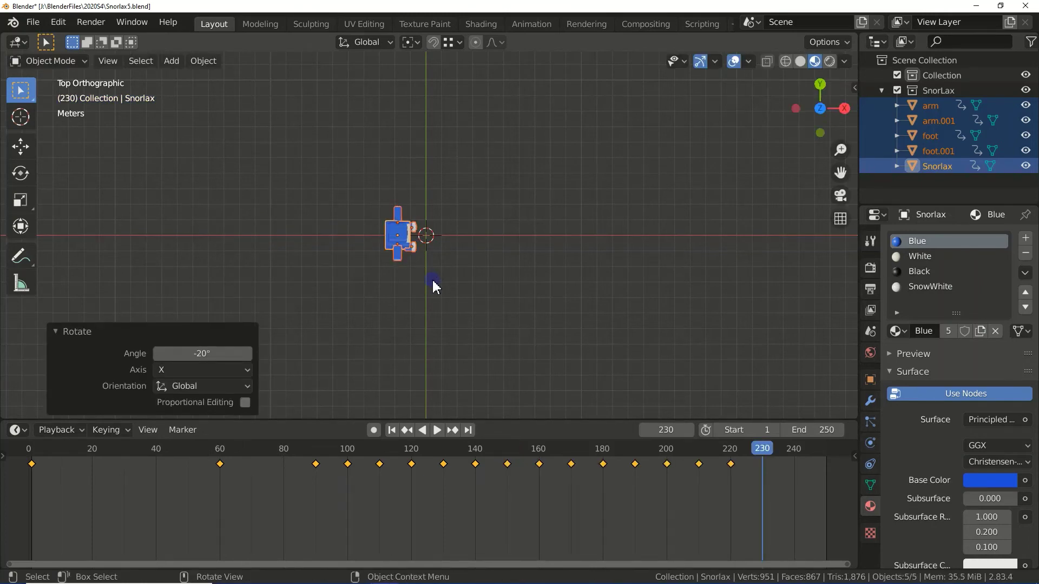
key(i)
click(433, 283)
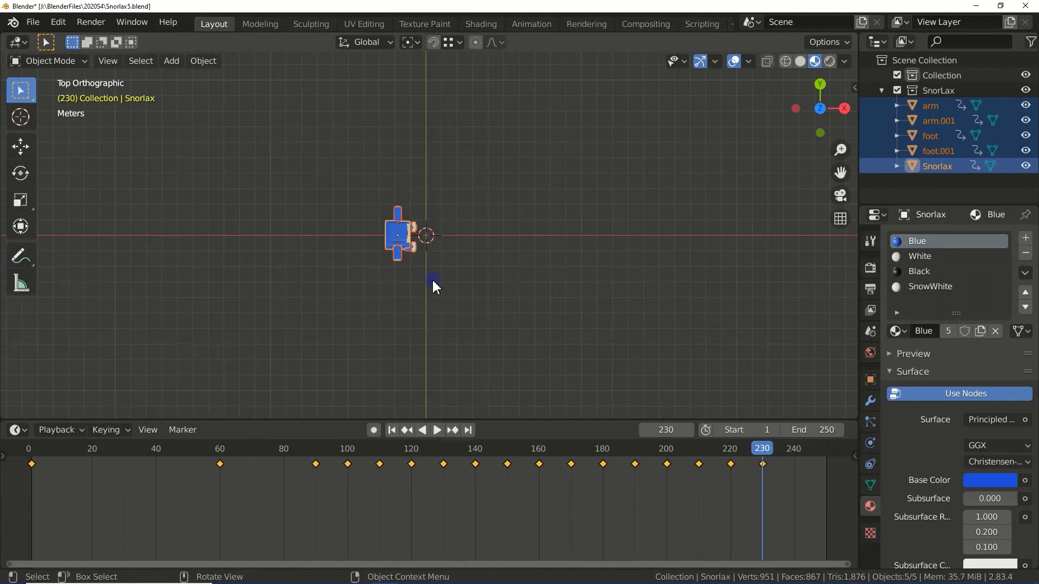
At frame 240, move the figure to the origin tilted 10°, keyframe it, and play from the start.
click(794, 450)
key(g)
key(x)
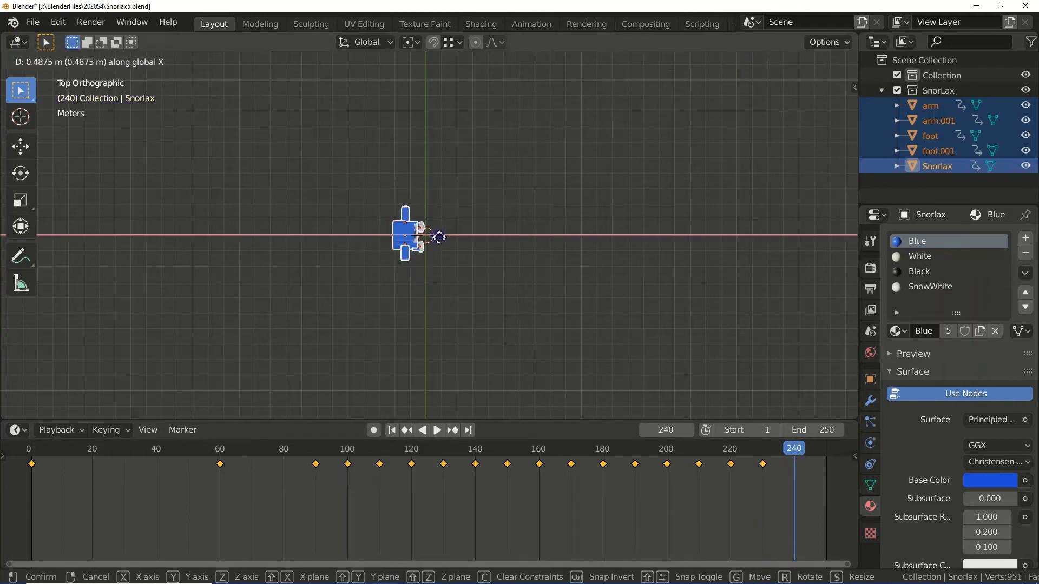
click(452, 239)
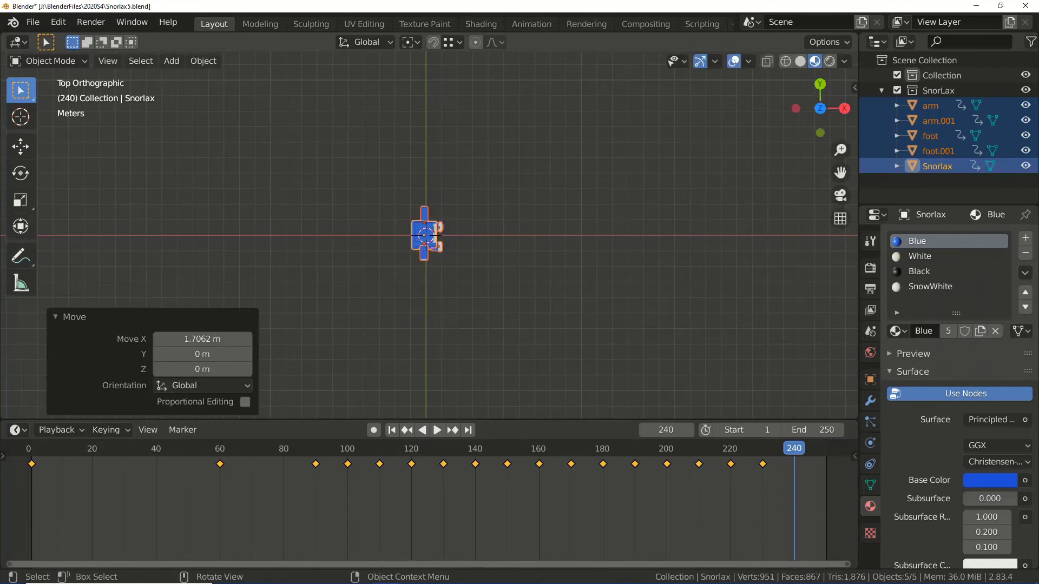
text(rx1)
key(Return)
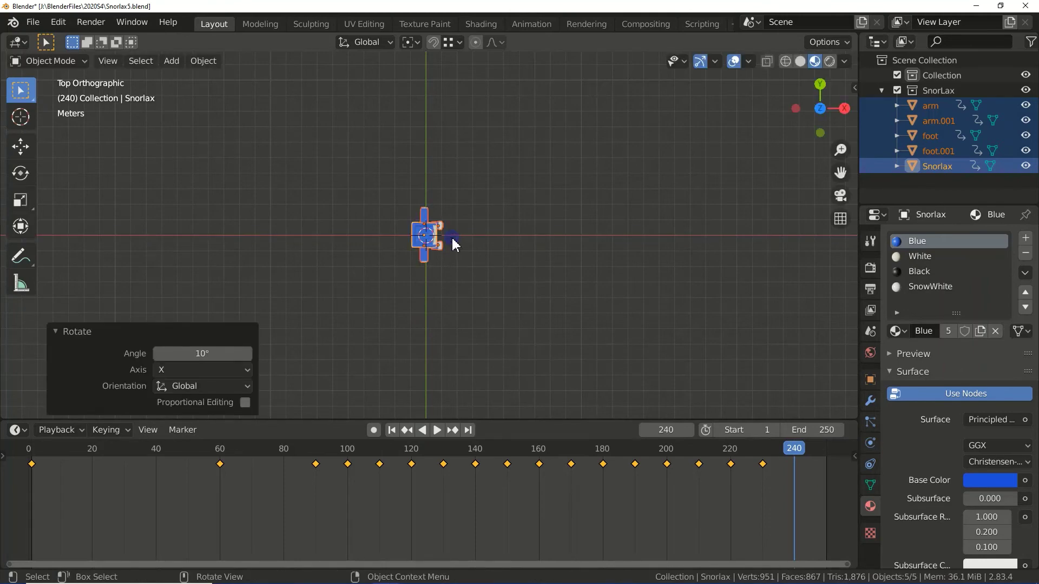
key(i)
click(448, 240)
key(shift+Left)
click(437, 431)
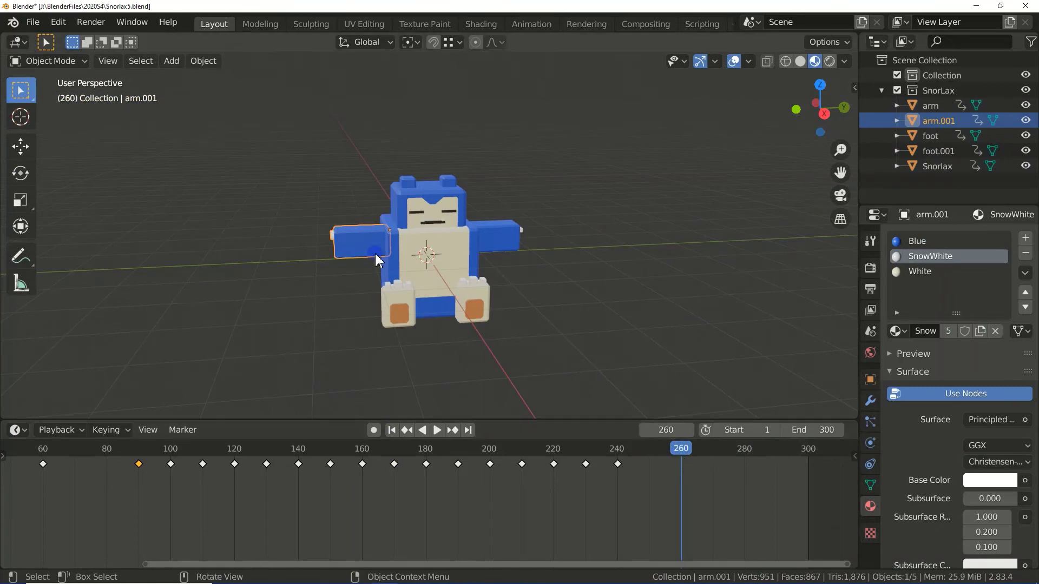
Rotate arm.001 65° and the other arm −65° about X so both hang down.
key(r)
key(x)
key(6)
key(5)
key(Return)
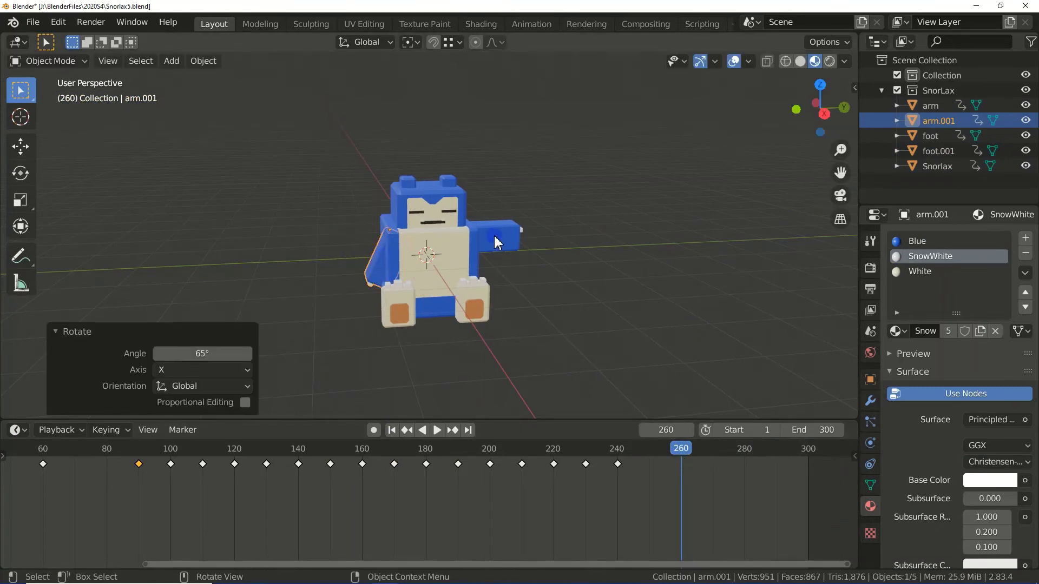
click(497, 242)
key(r)
key(x)
key(minus)
key(6)
key(5)
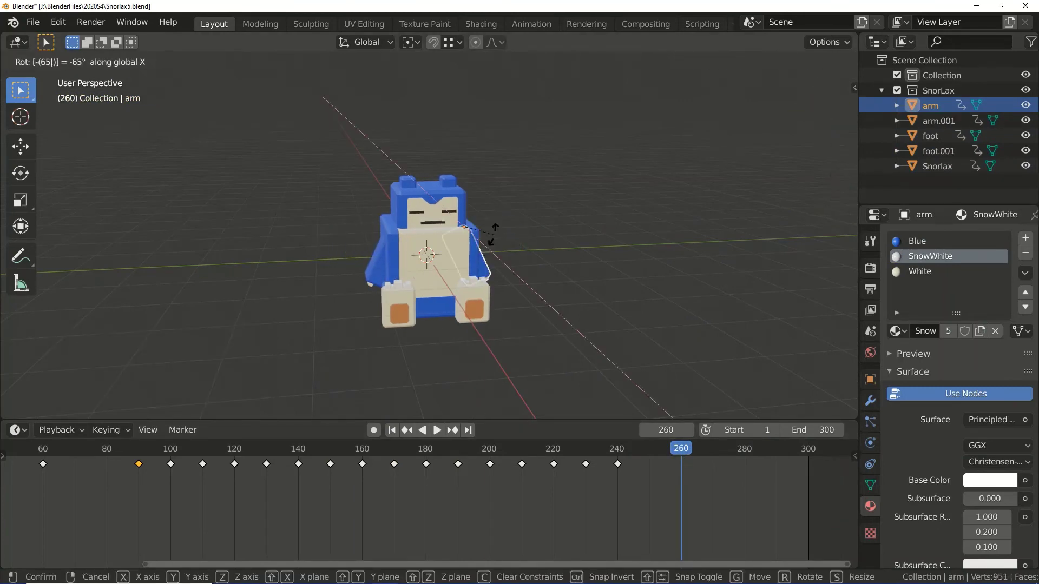
key(Return)
Keyframe the arm pose at frame 260, then raise the arms 65° on X and key frame 280.
right_click(477, 255)
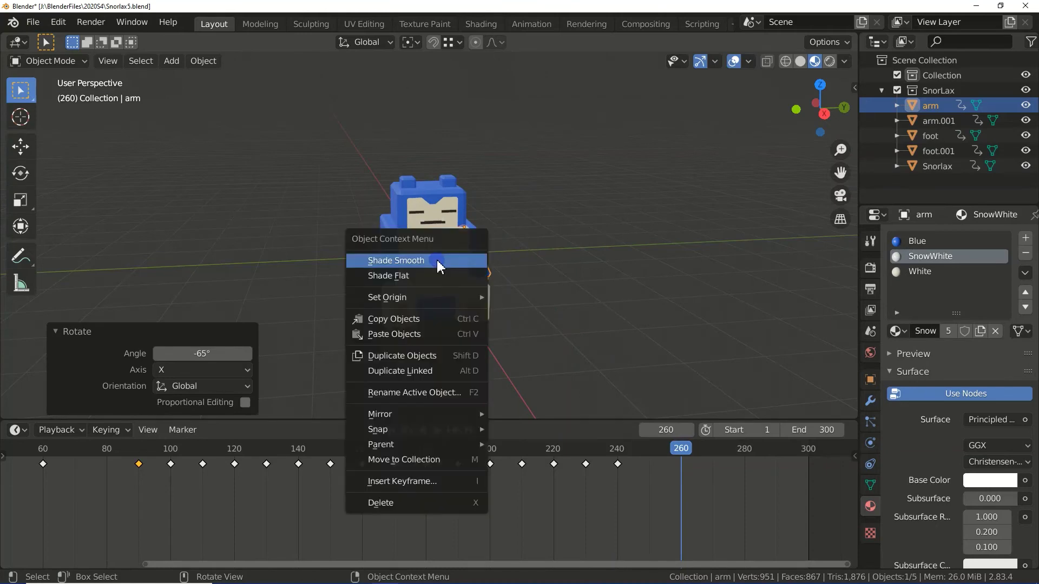
key(i)
click(447, 259)
key(r)
key(x)
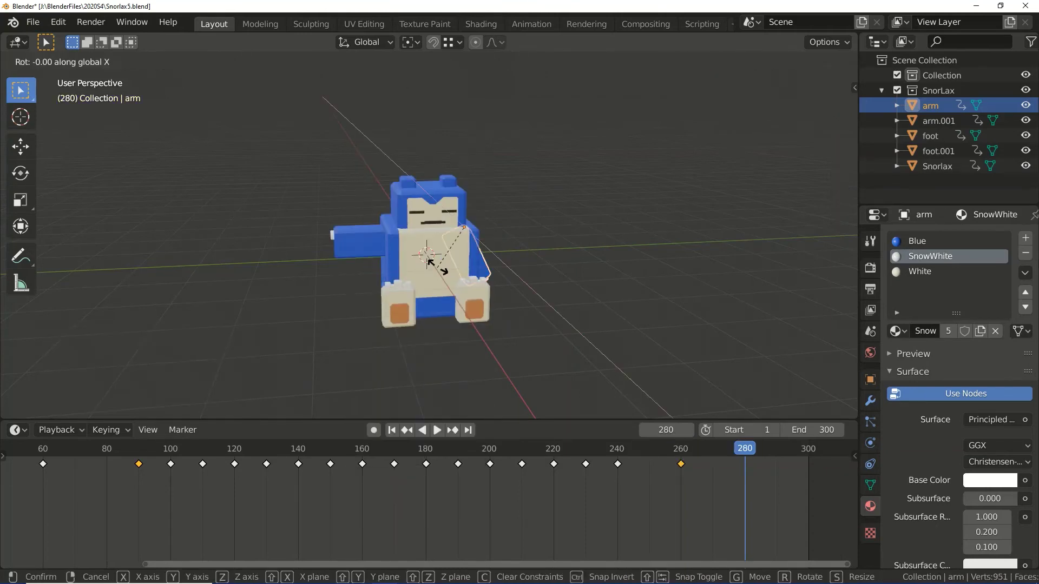
key(6)
key(5)
key(Return)
key(i)
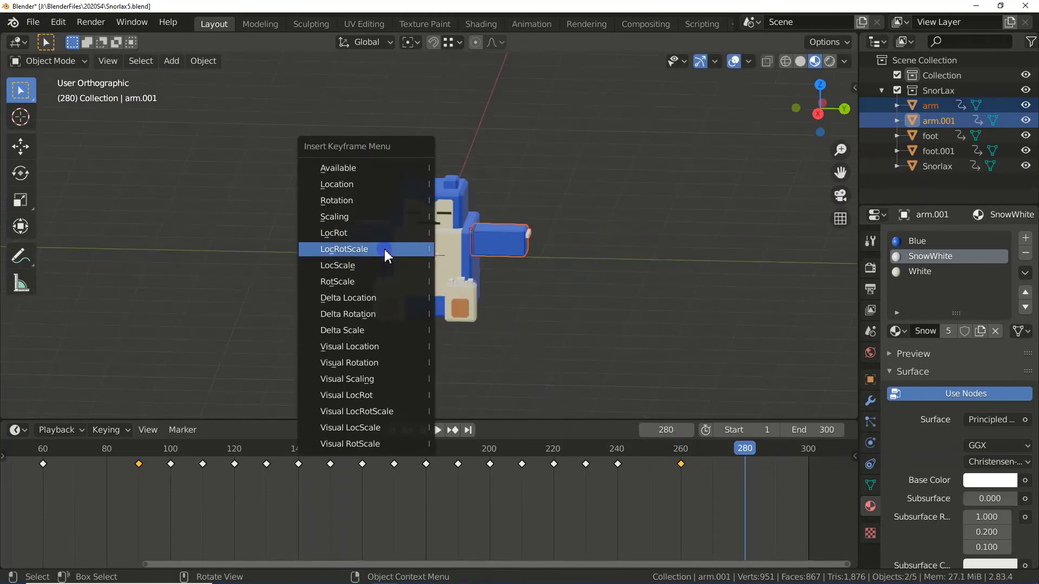
click(375, 245)
At frame 300, rotate arm.001 65° about X to lower it again.
key(shift+Right)
key(r)
key(x)
key(6)
key(5)
key(Return)
Lower the other arm −65° about X and keyframe both arms at frame 300.
click(493, 241)
key(r)
key(x)
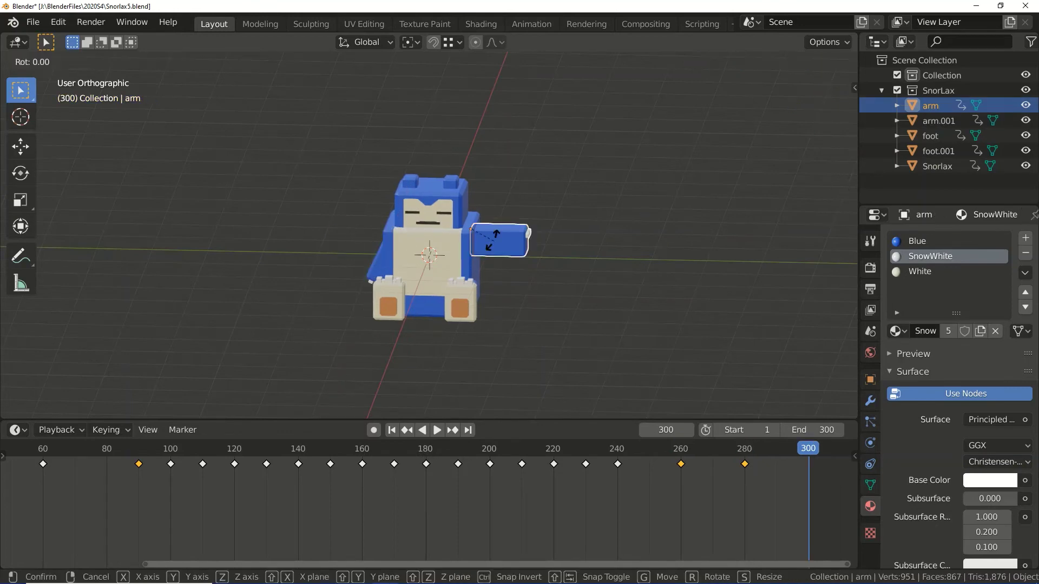
key(6)
key(5)
key(Return)
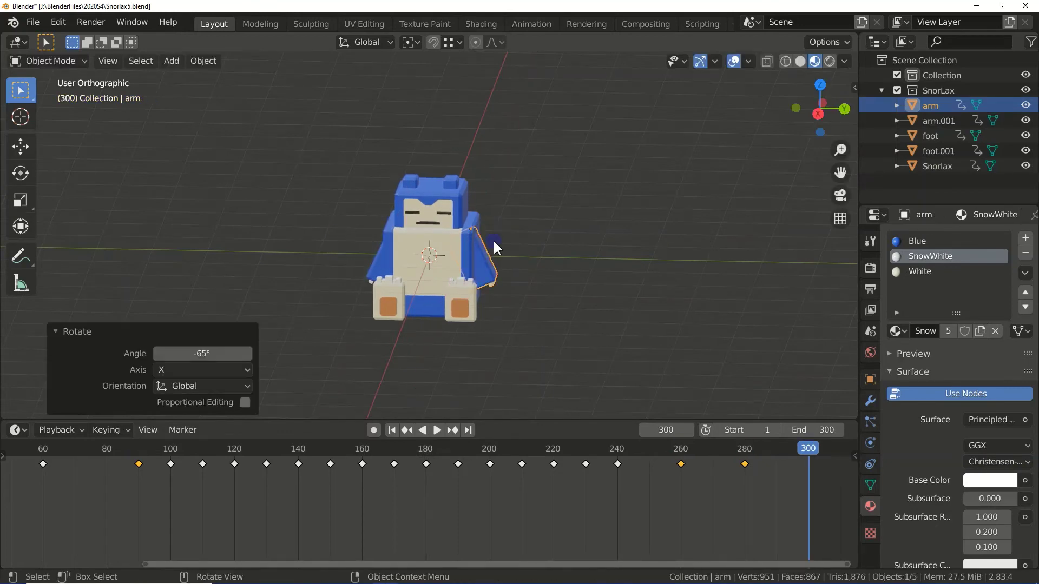
shift+click(380, 270)
key(i)
click(336, 266)
Extend the animation end frame to 450.
click(821, 430)
text(45)
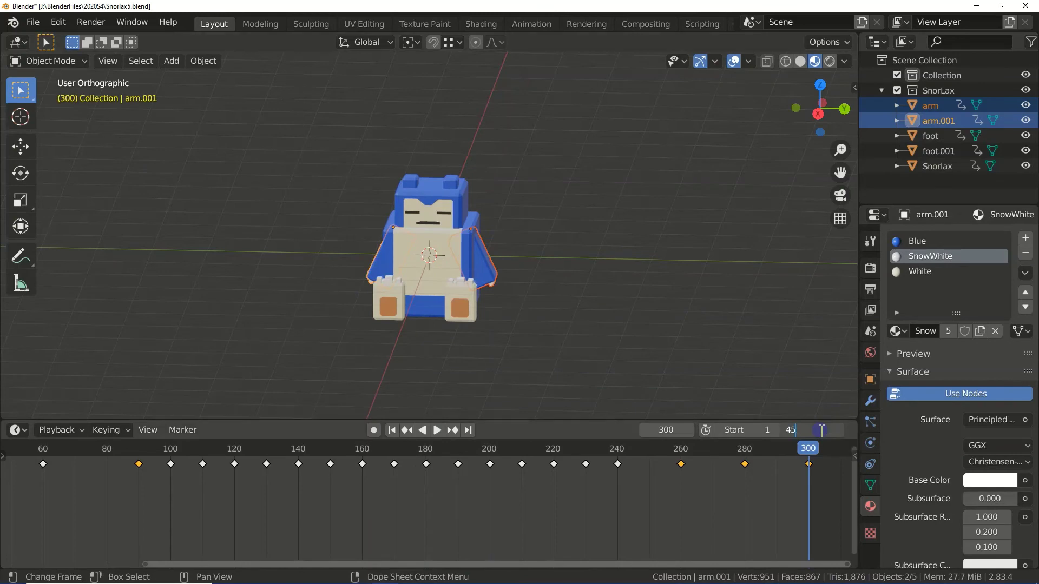
key(Return)
Raise both arms level about X and keyframe them at frame 320.
key(space)
key(space)
key(r)
key(x)
key(Return)
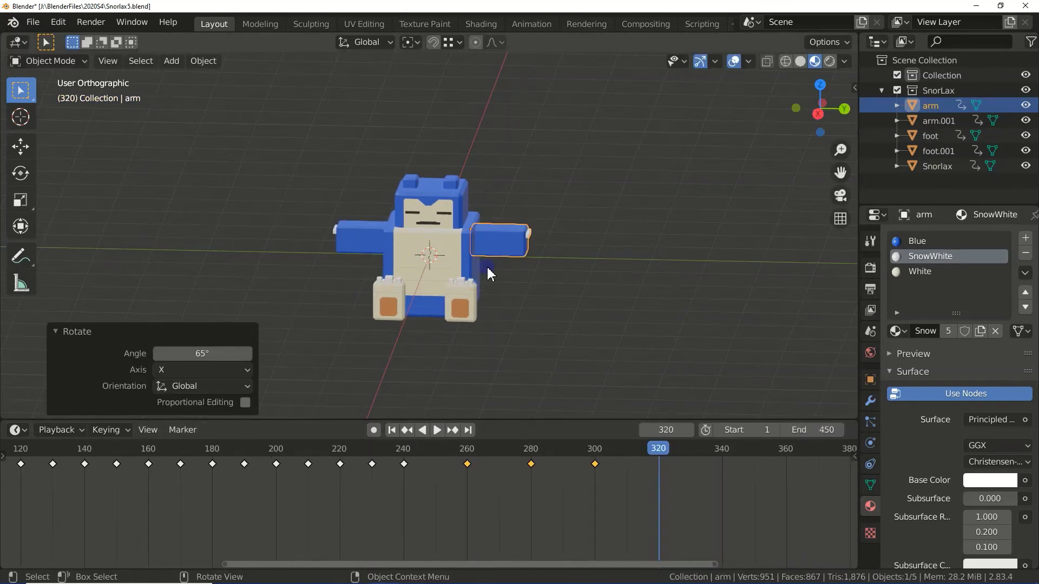
key(i)
click(366, 251)
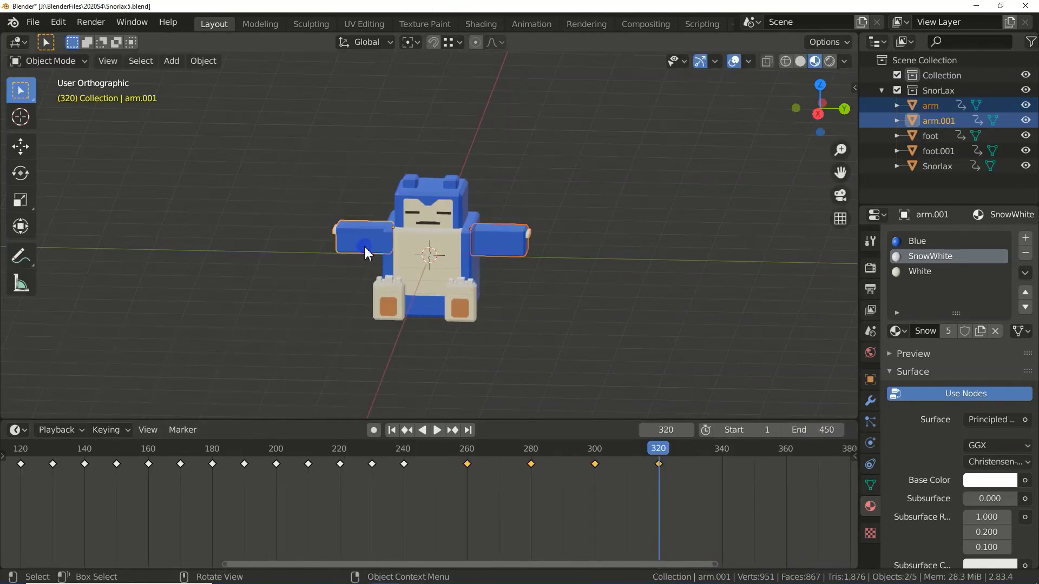
Keyframe both arms' pose at frame 340.
click(722, 451)
key(i)
click(433, 279)
Rotate the arms level about X and keyframe both at frame 360.
click(786, 449)
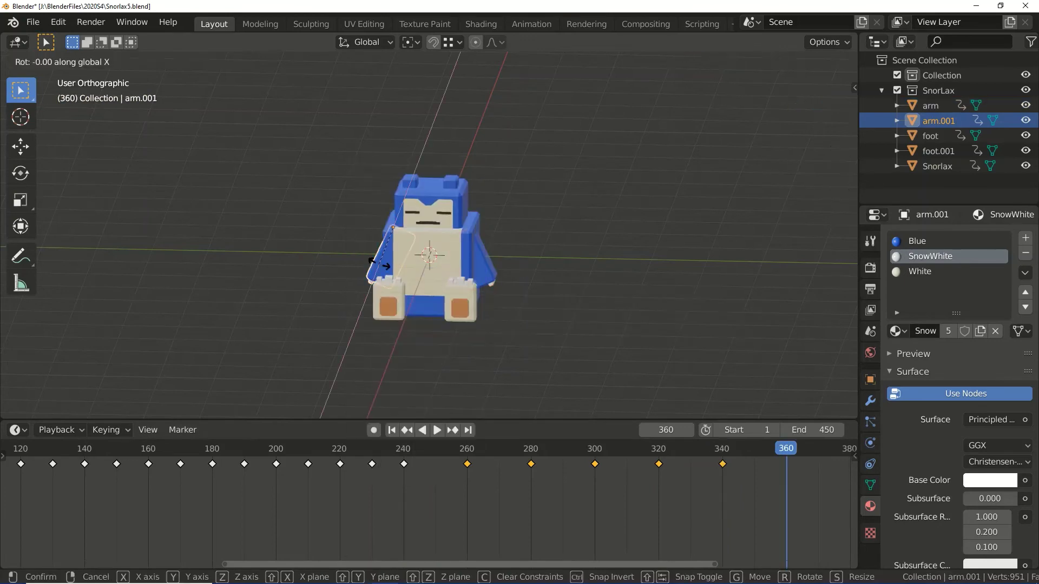
click(497, 241)
key(r)
key(x)
key(Return)
shift+click(363, 247)
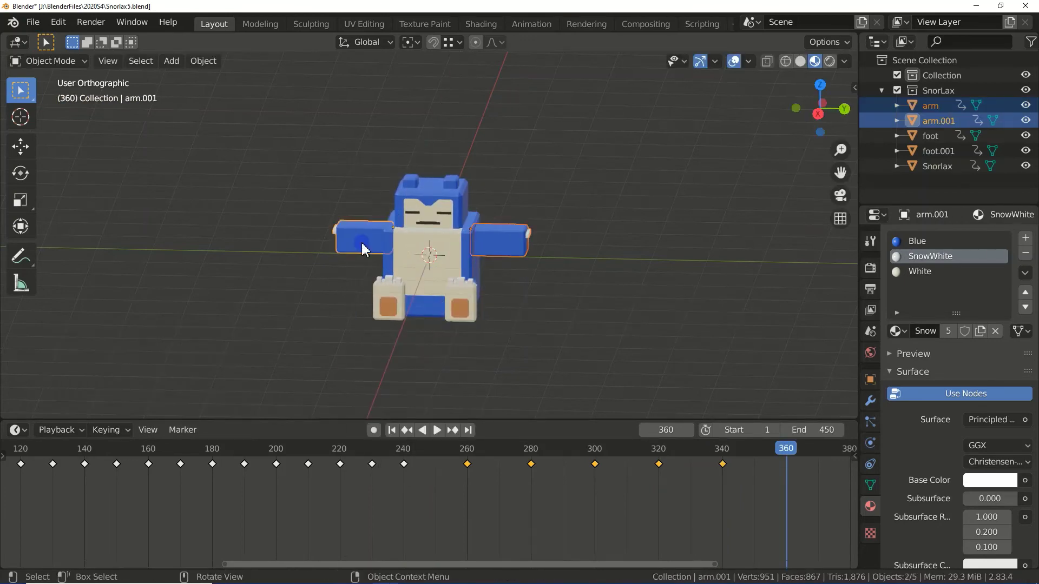
key(i)
click(362, 243)
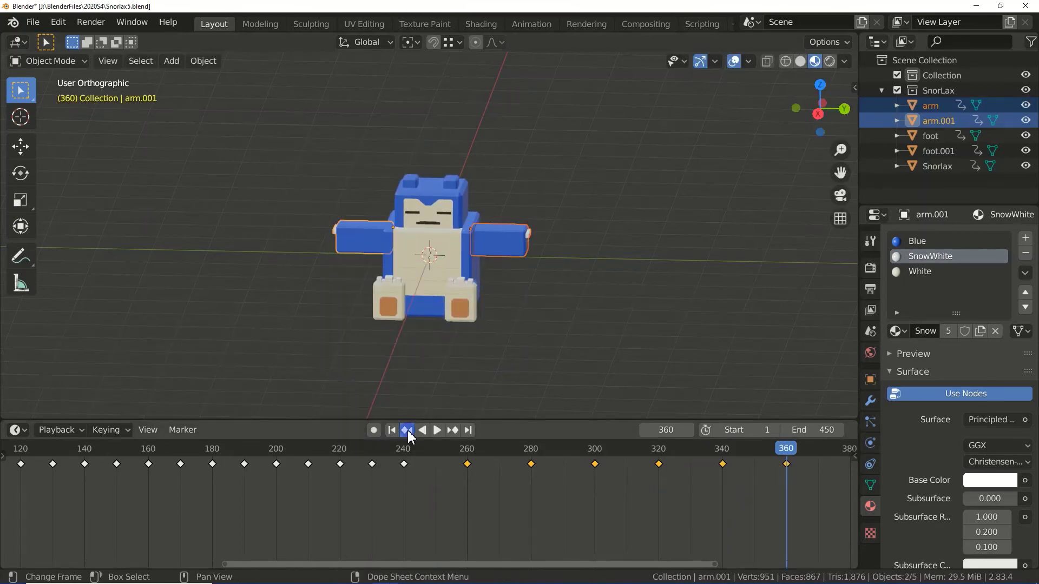
Step back through the keyframes and play the arm-flapping animation.
click(407, 430)
click(408, 430)
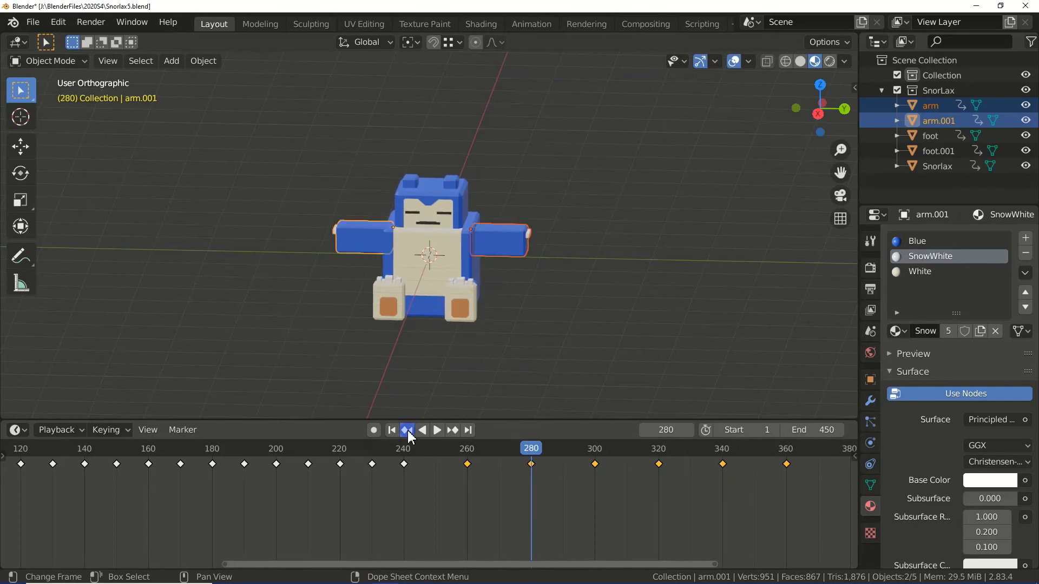
click(407, 430)
click(435, 431)
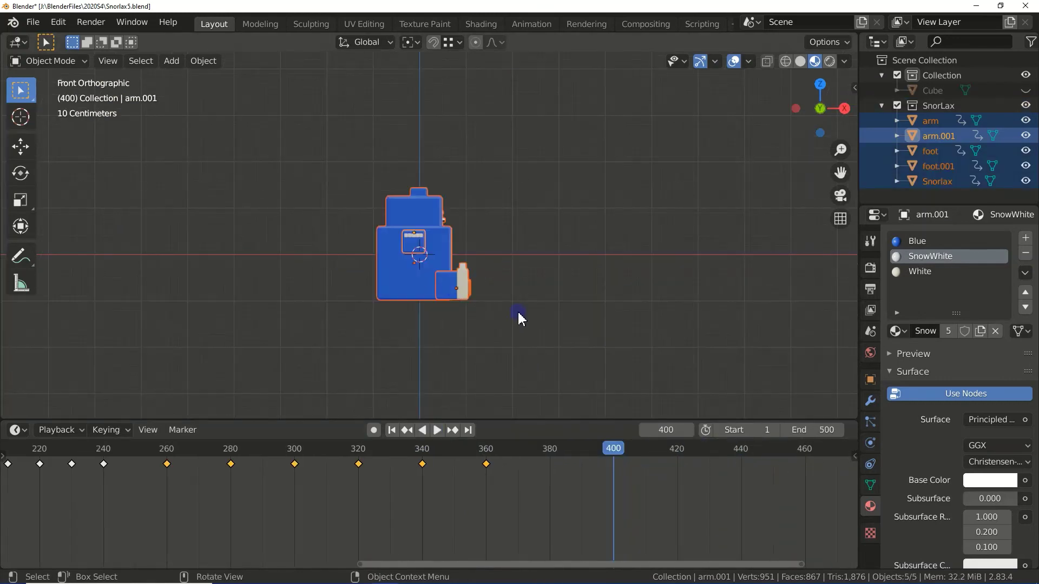
Shift Snorlax 3.9299 m along X and key location, rotation and scale at frame 400.
key(g)
key(x)
click(633, 281)
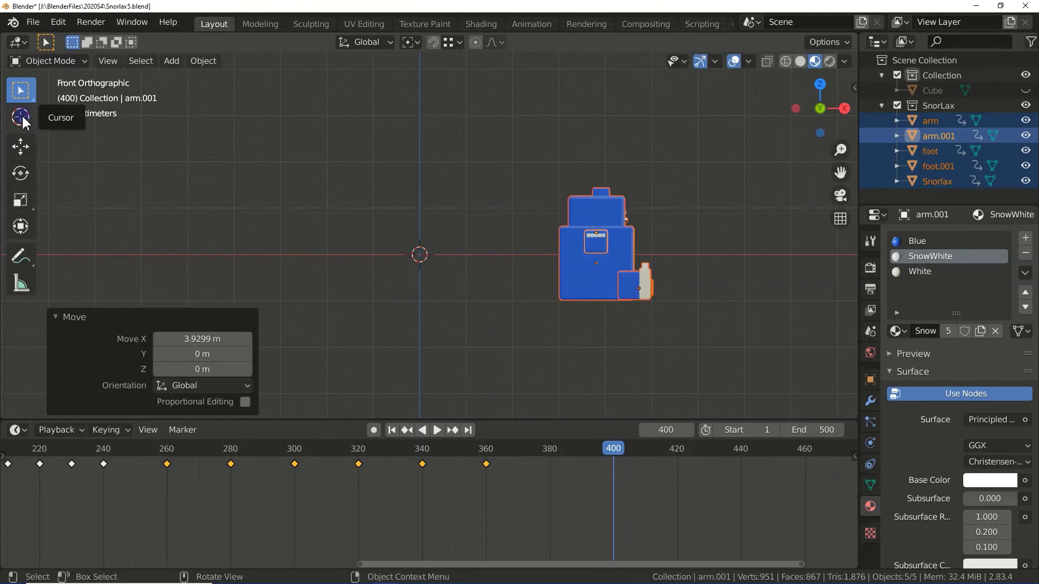
click(22, 117)
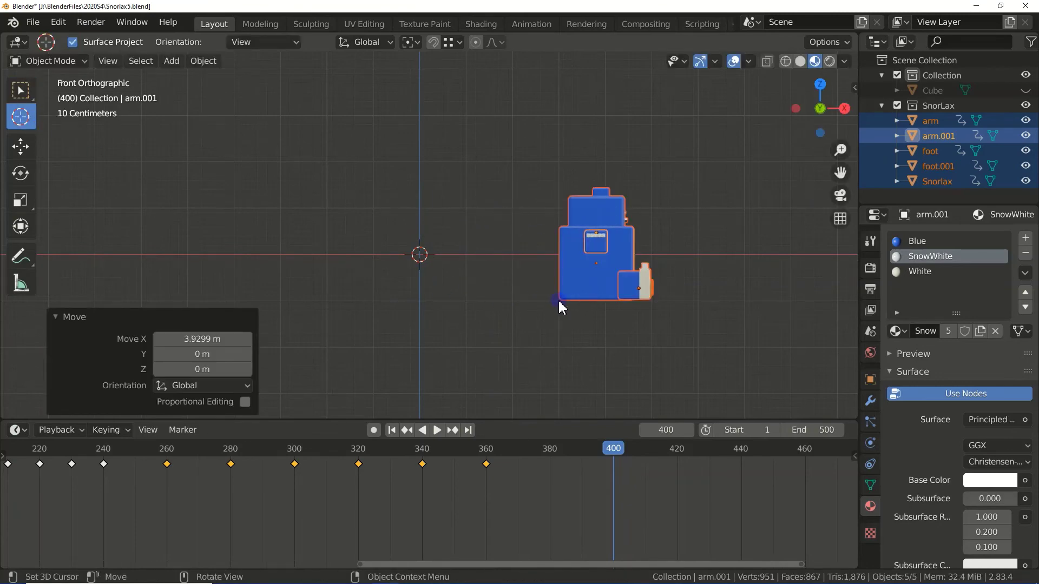
key(i)
click(595, 266)
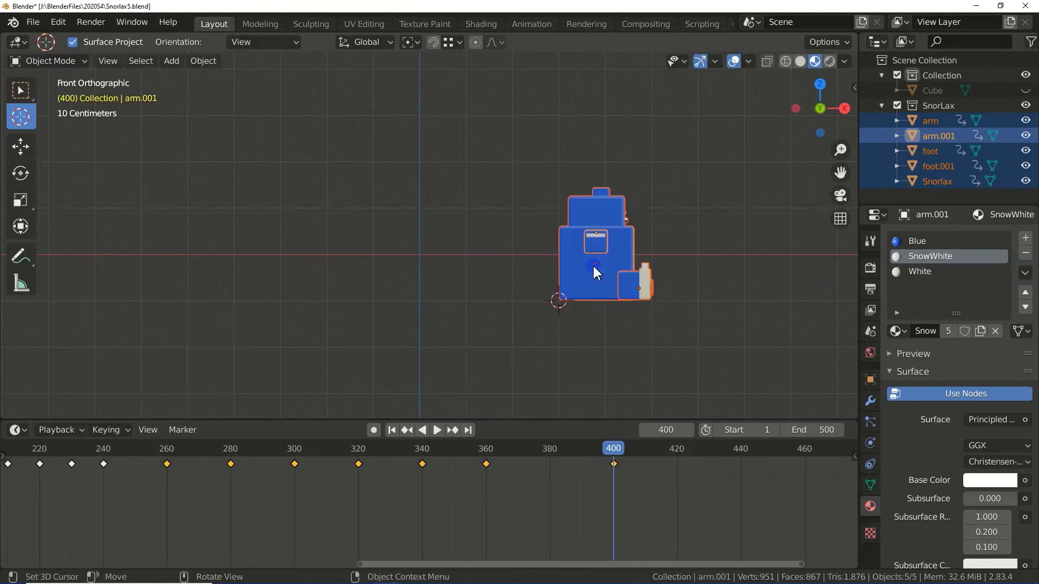
With the 3D cursor as pivot, turn Snorlax 50° about Z and keyframe frame 420.
click(410, 42)
click(448, 77)
alt+scroll(557, 320, down, 20)
text(rz5)
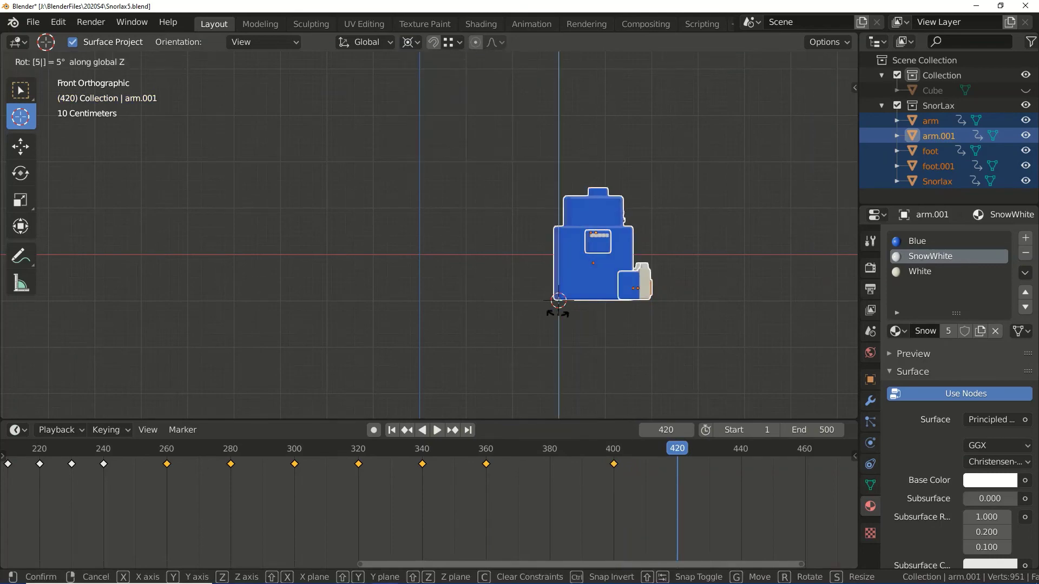
text(0)
key(Return)
key(i)
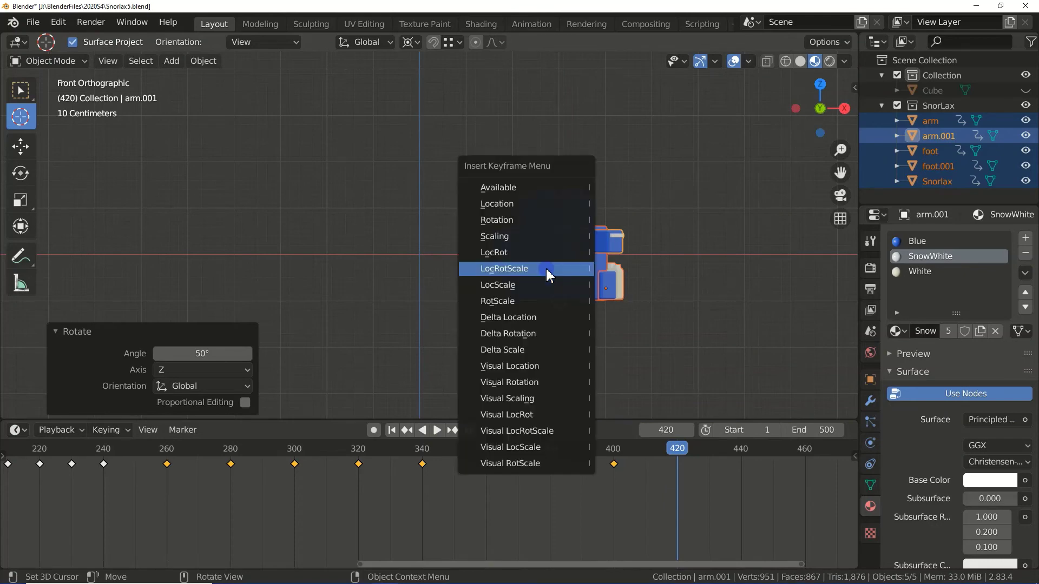
click(548, 275)
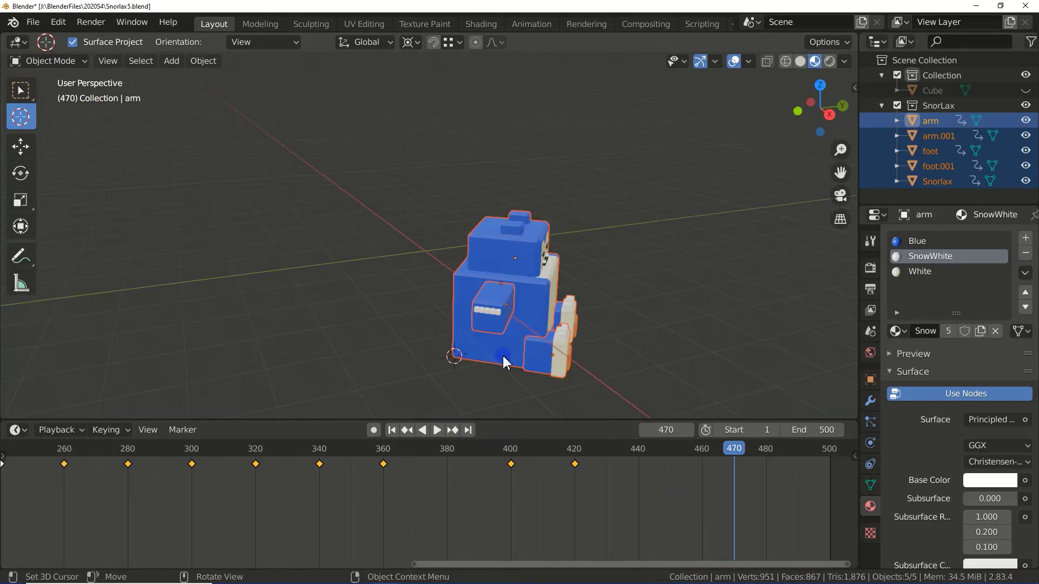
Rotate Snorlax to tip it over and keyframe it at frame 470.
key(r)
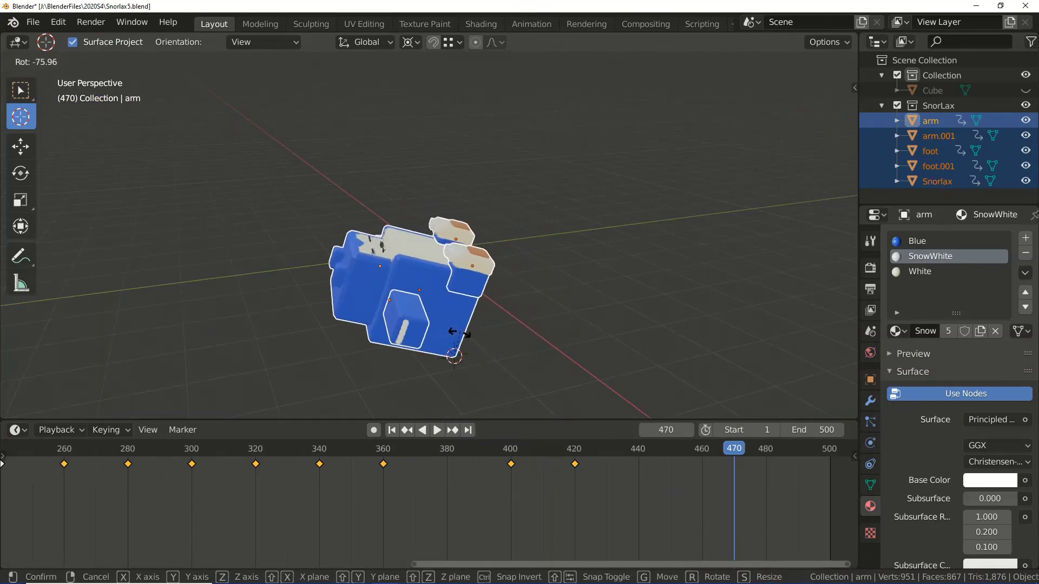
key(Return)
key(i)
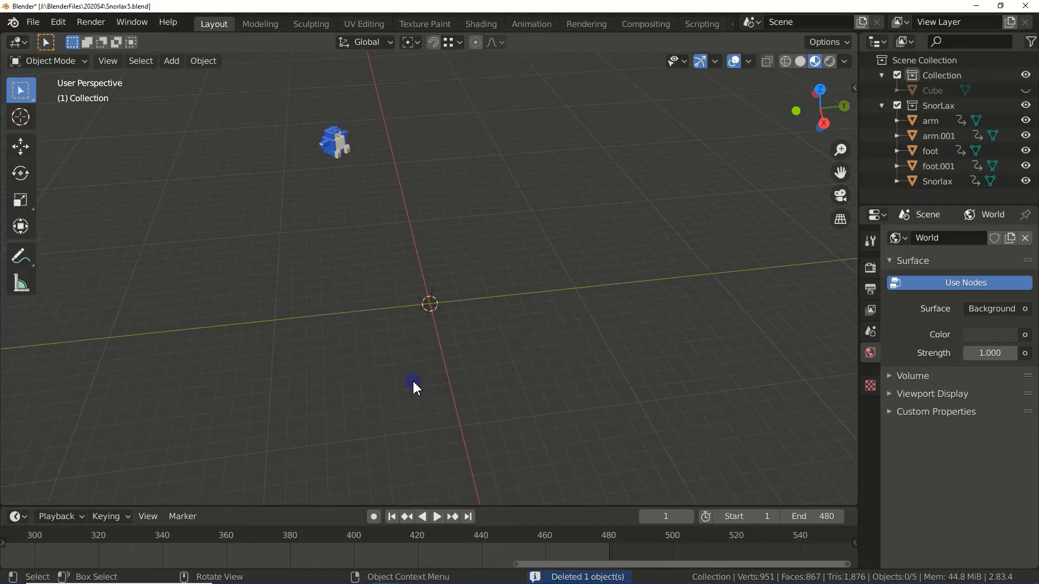
key(shift+a)
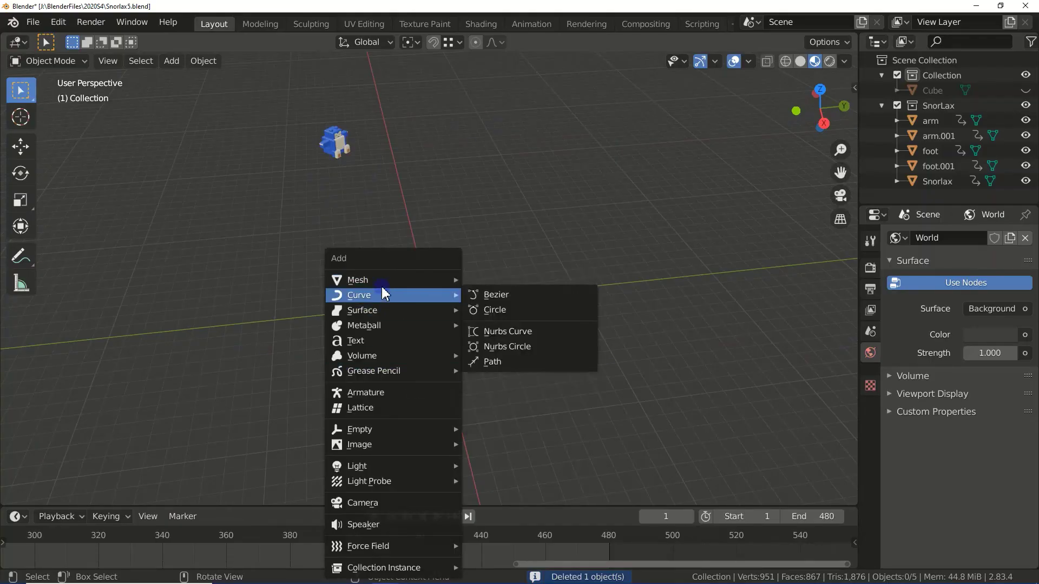
Add a ground plane, lower it about 1 m and scale it up 20 times.
click(492, 281)
key(g)
key(z)
click(394, 445)
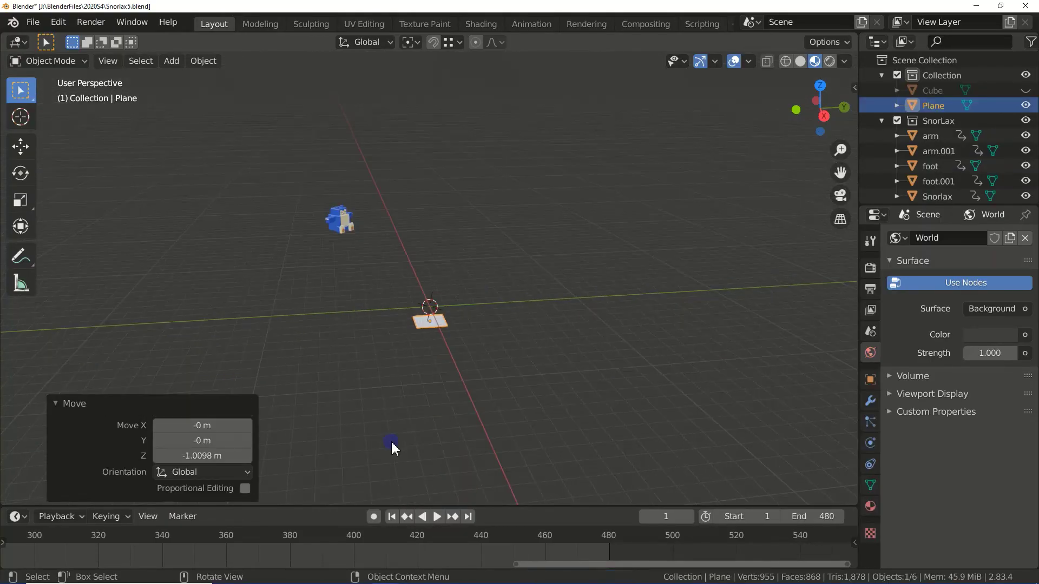
key(s)
key(2)
key(0)
key(Return)
In Edit Mode, subdivide the whole plane into a grid with many cuts.
key(g)
key(x)
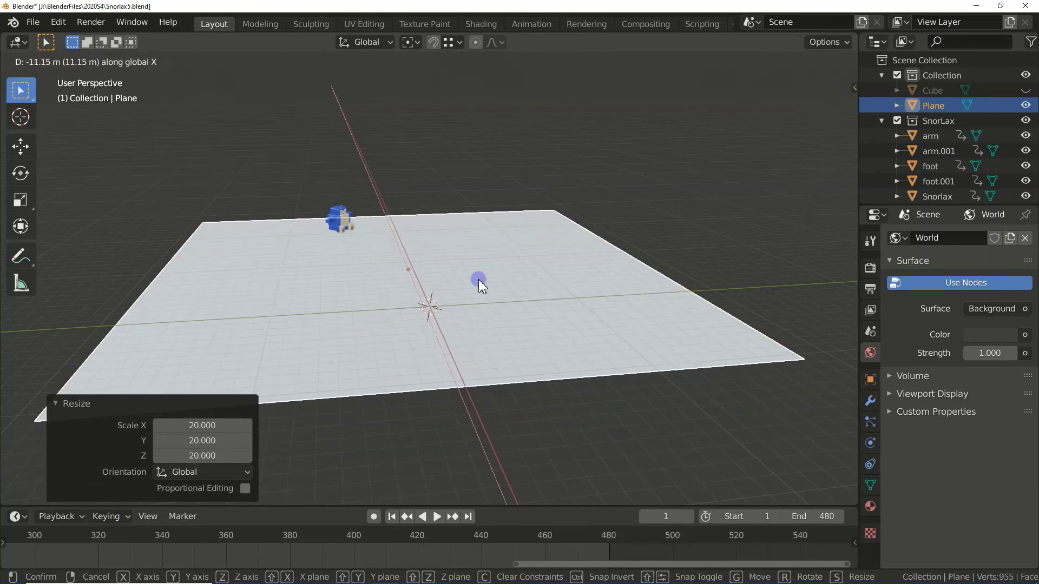
click(479, 280)
key(Tab)
right_click(479, 280)
drag(200, 391, 206, 391)
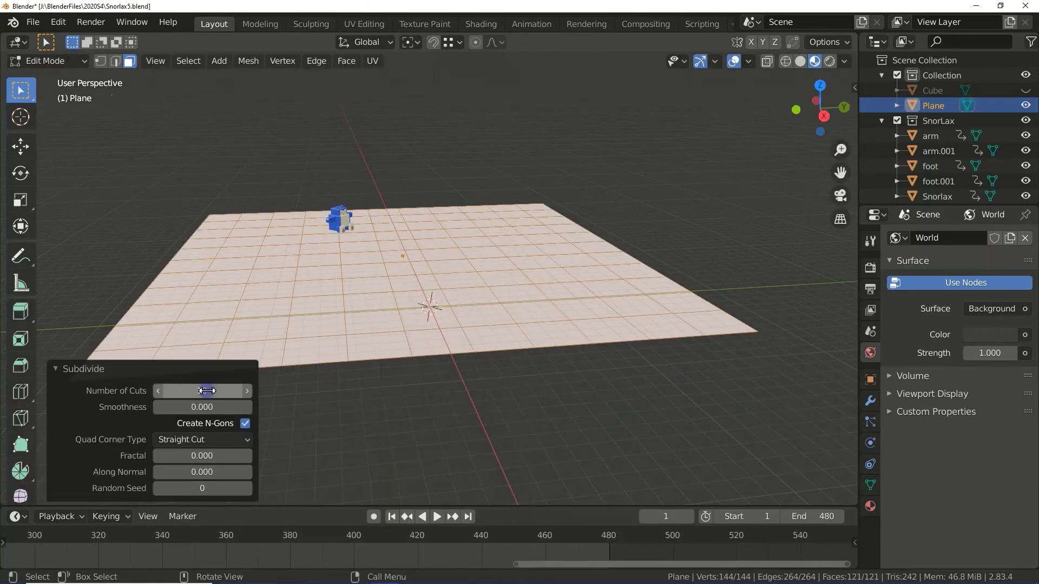
Extrude four blocks of faces (centre, left, upper right, bottom) upward into terraces.
drag(390, 214, 429, 232)
key(e)
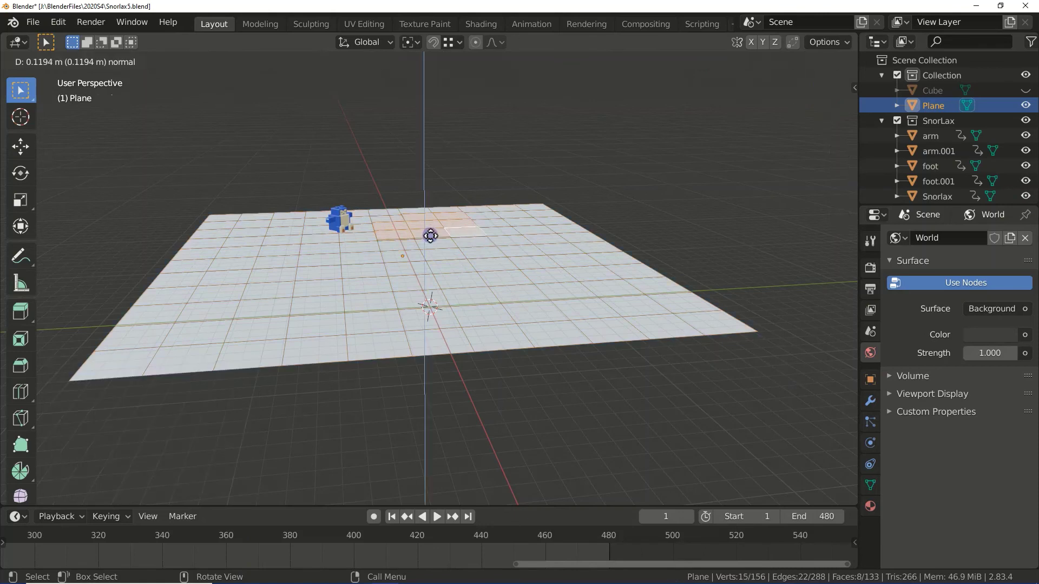
click(429, 222)
drag(303, 212, 201, 266)
key(e)
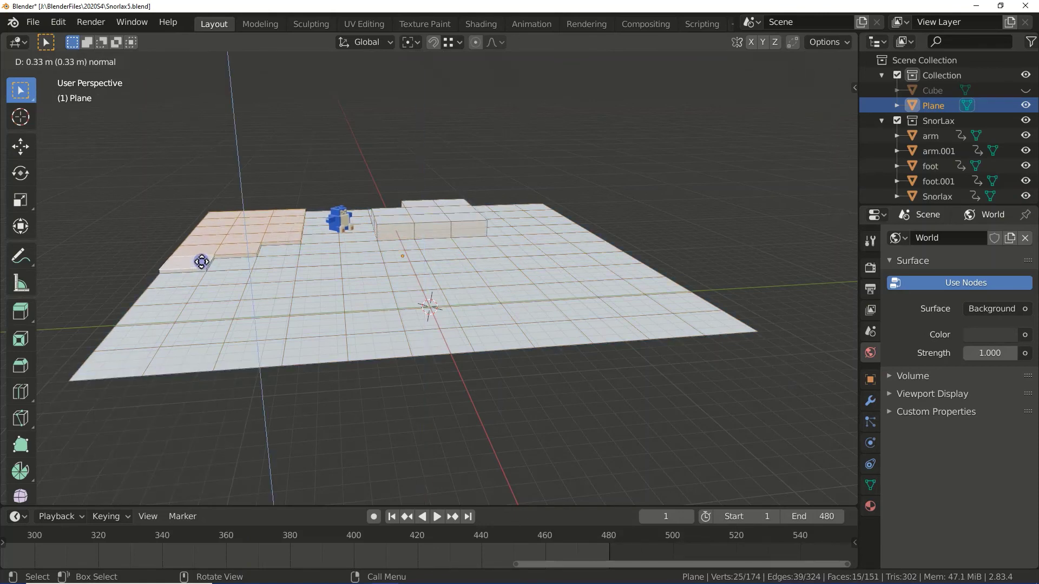
click(201, 252)
drag(628, 254, 514, 215)
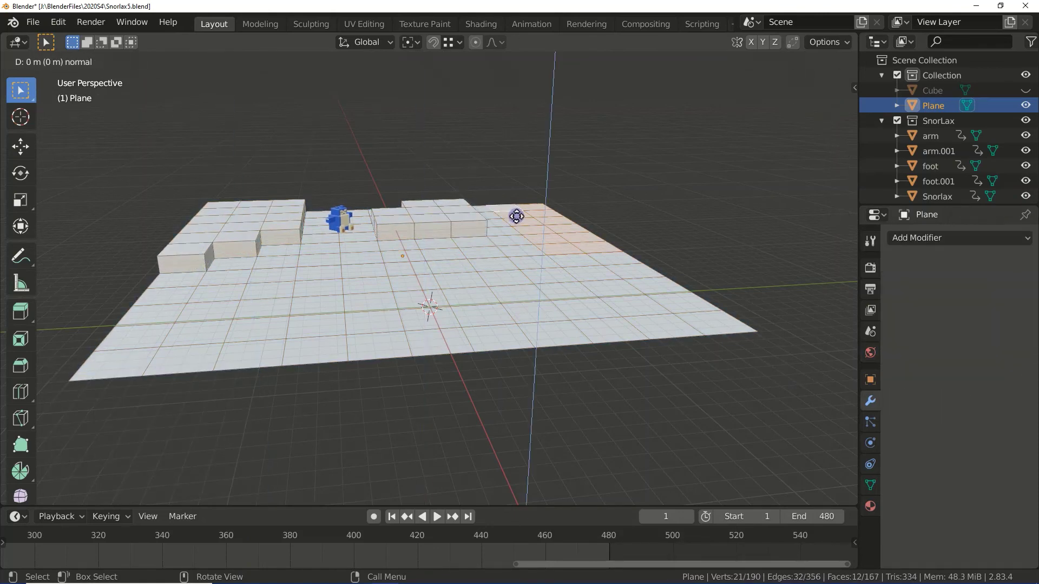
key(e)
click(514, 209)
shift+drag(141, 308, 273, 348)
key(e)
click(276, 346)
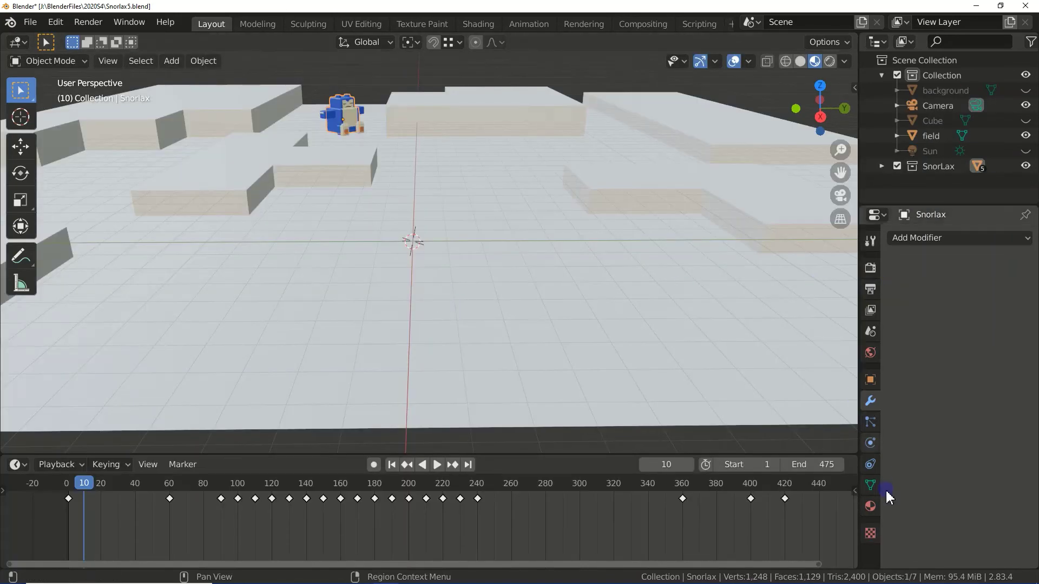
Assign the grass2 material to the field.
click(870, 506)
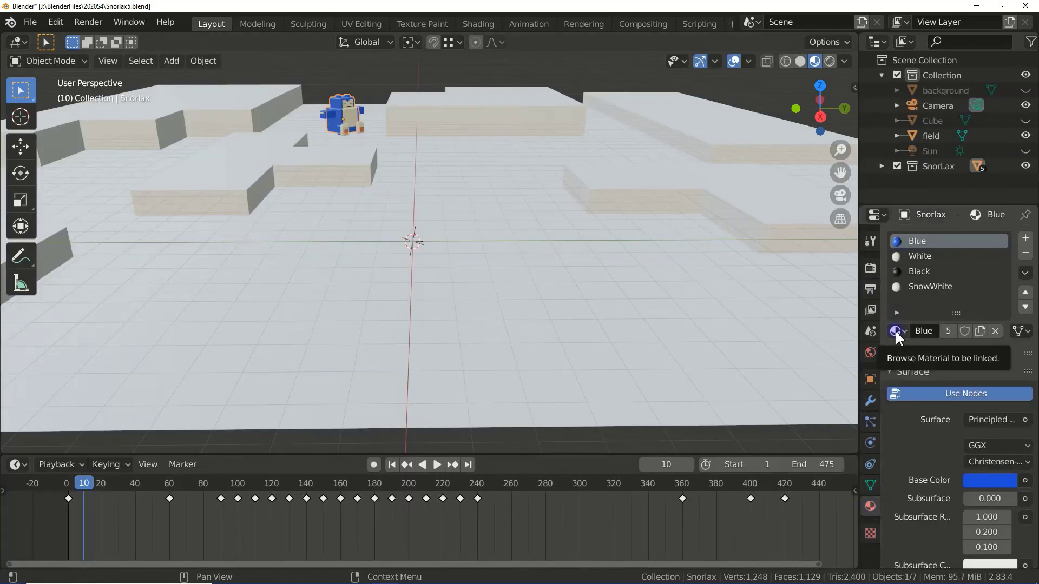
click(771, 367)
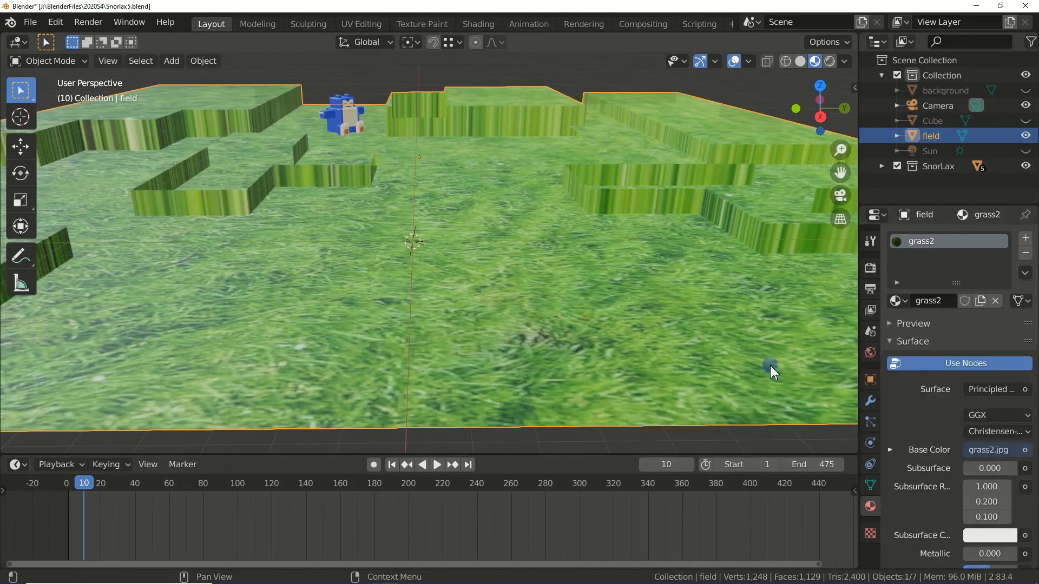
click(870, 402)
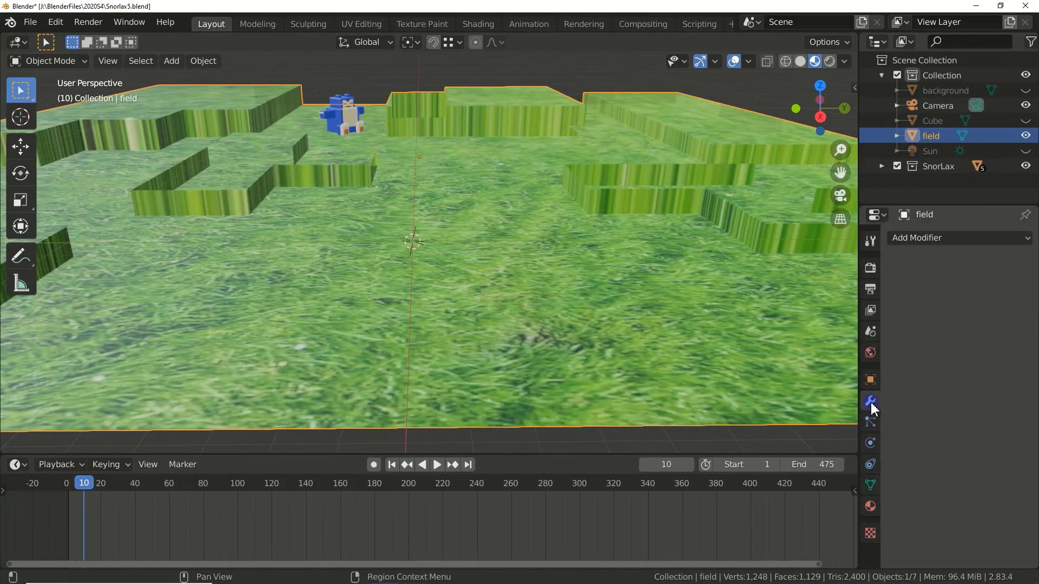
Add a Subdivision Surface modifier with viewport level 3 and play the animation.
click(918, 239)
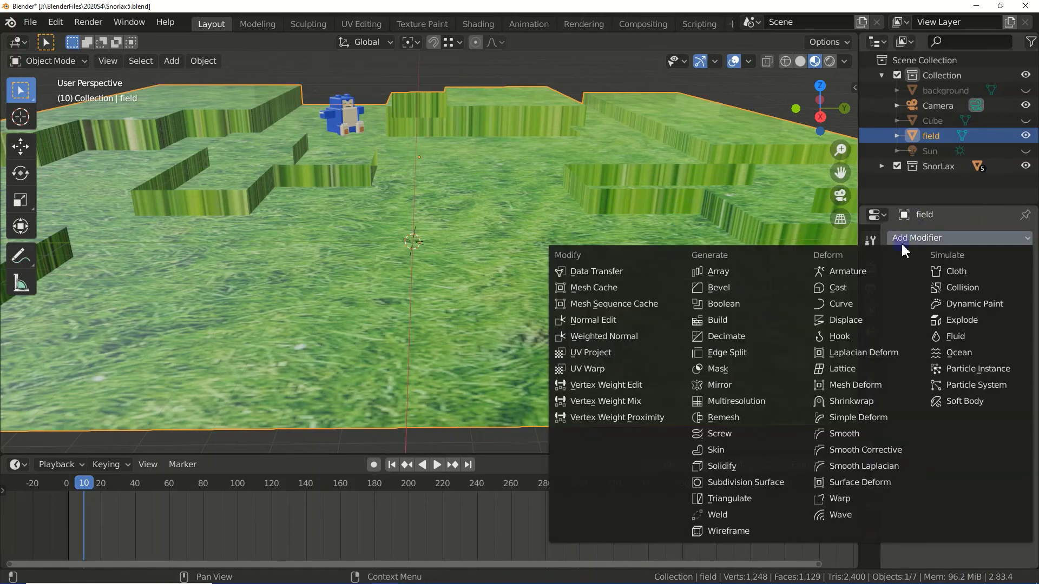
click(745, 482)
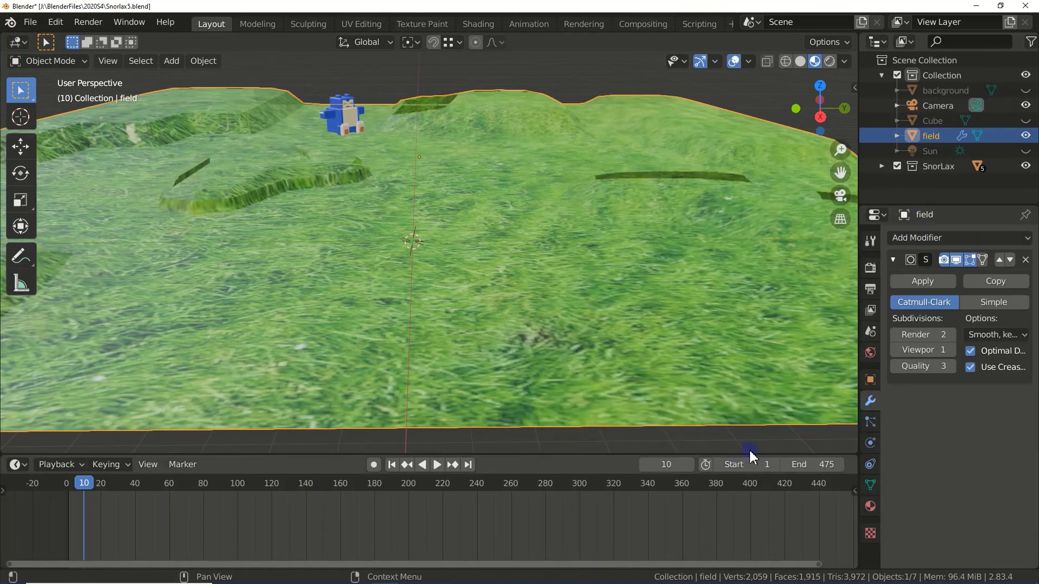
click(951, 350)
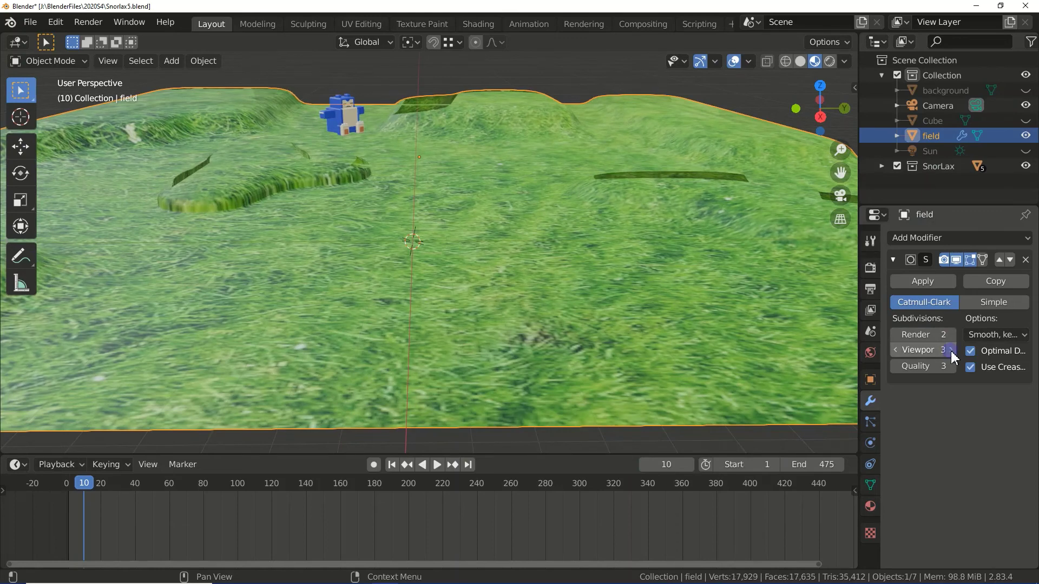
click(436, 464)
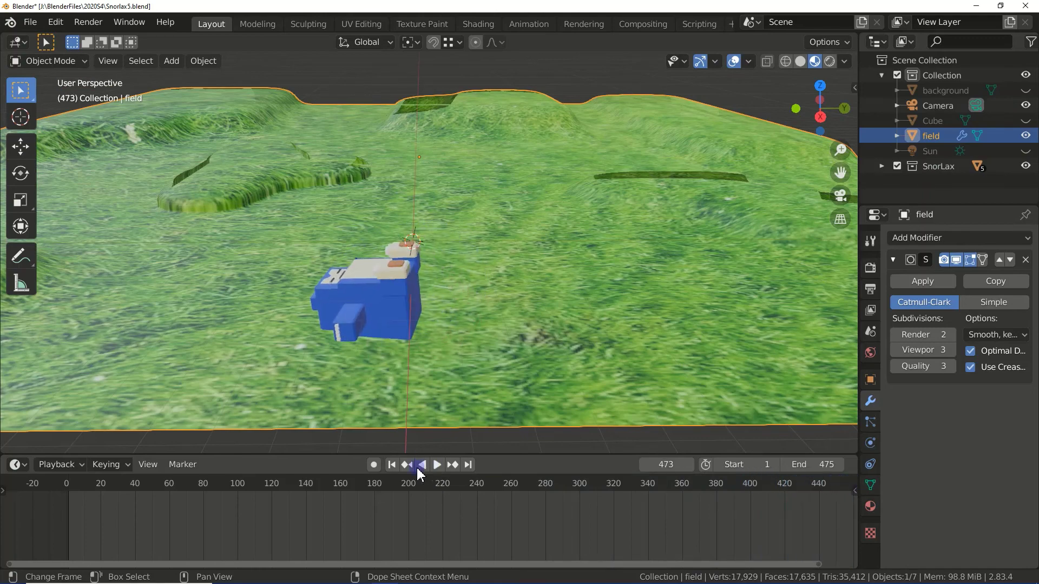
Return to frame 1 and unhide the shelter and sky backdrop.
click(391, 465)
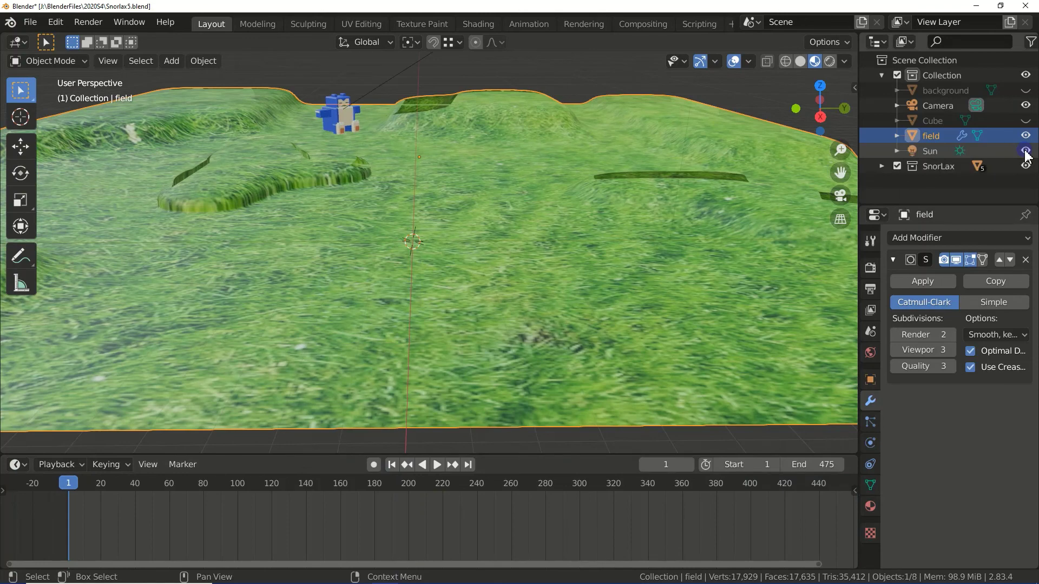
click(1026, 121)
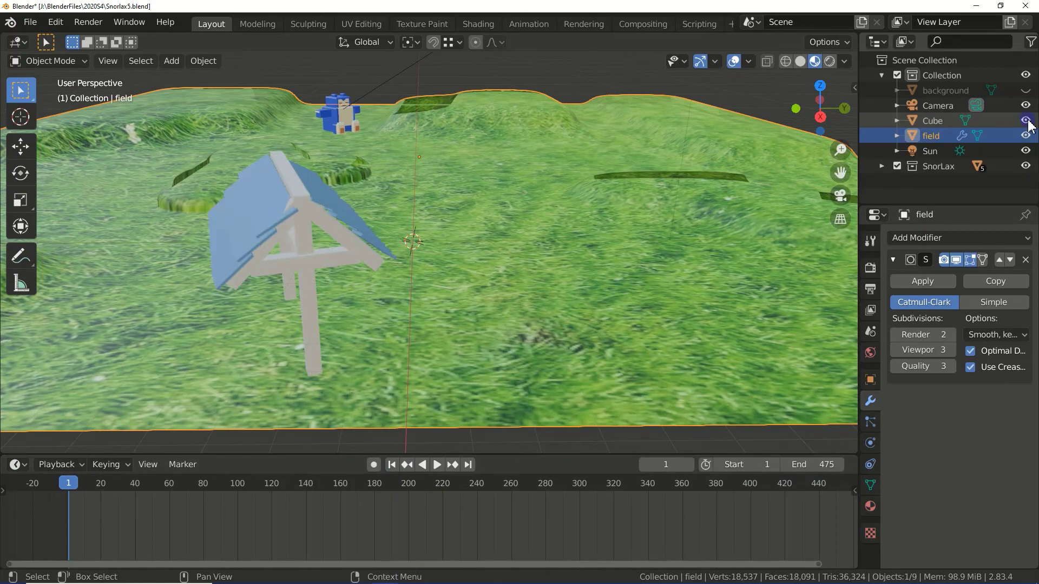
click(1026, 91)
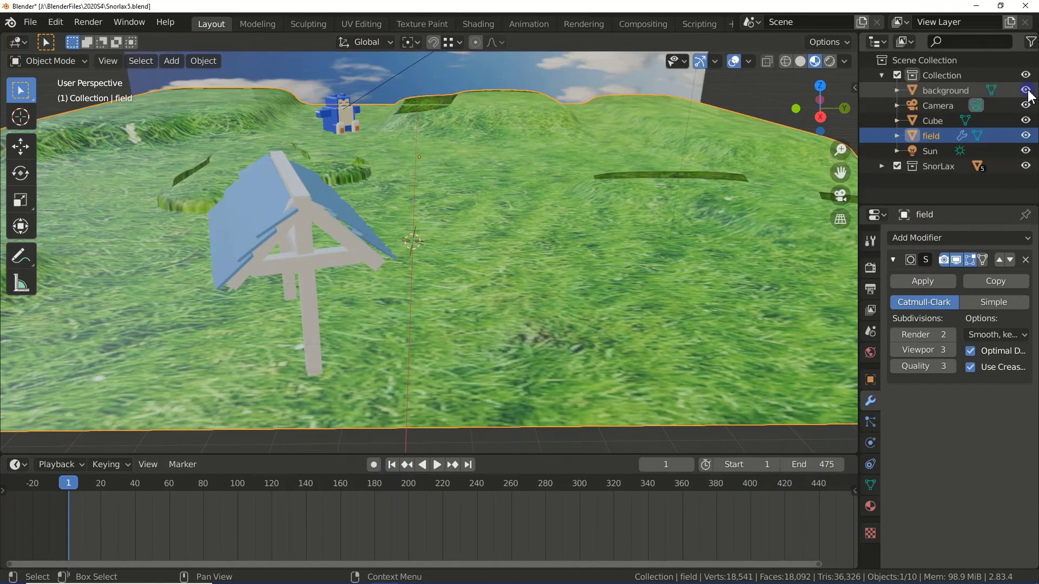
Switch to Rendered shading and view the scene through the camera.
click(830, 61)
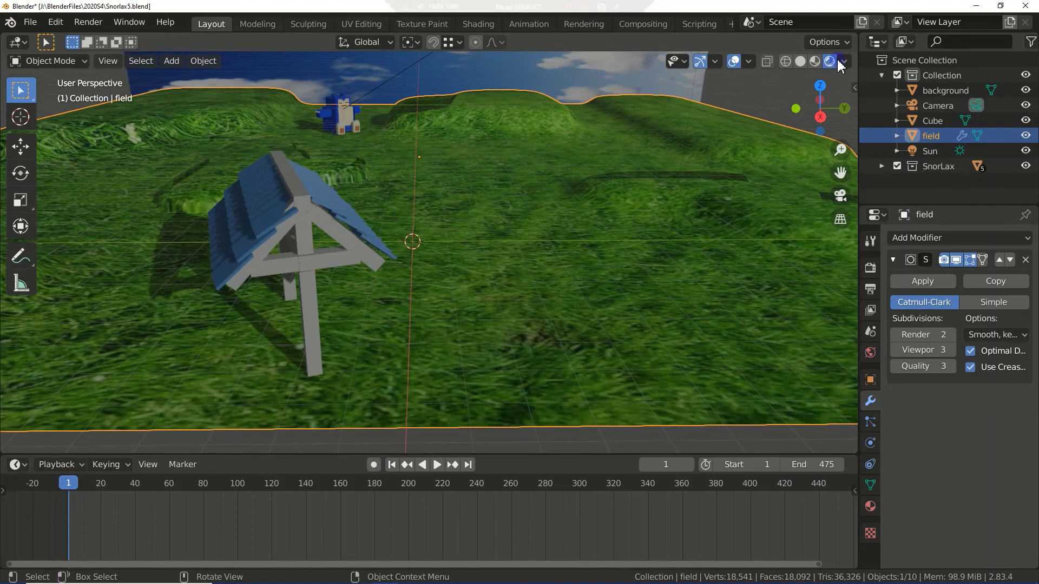
key(KP_0)
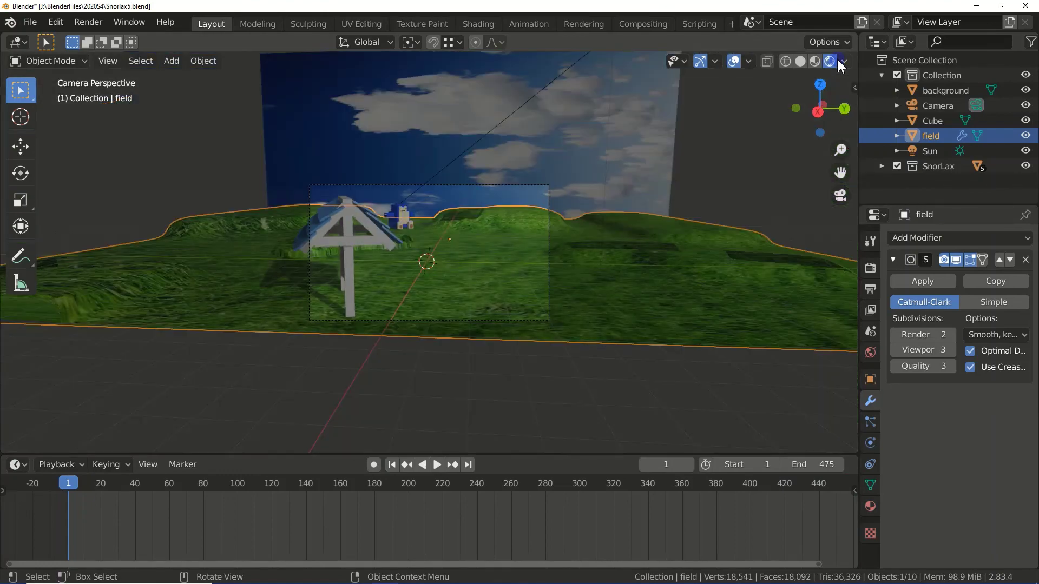
key(Home)
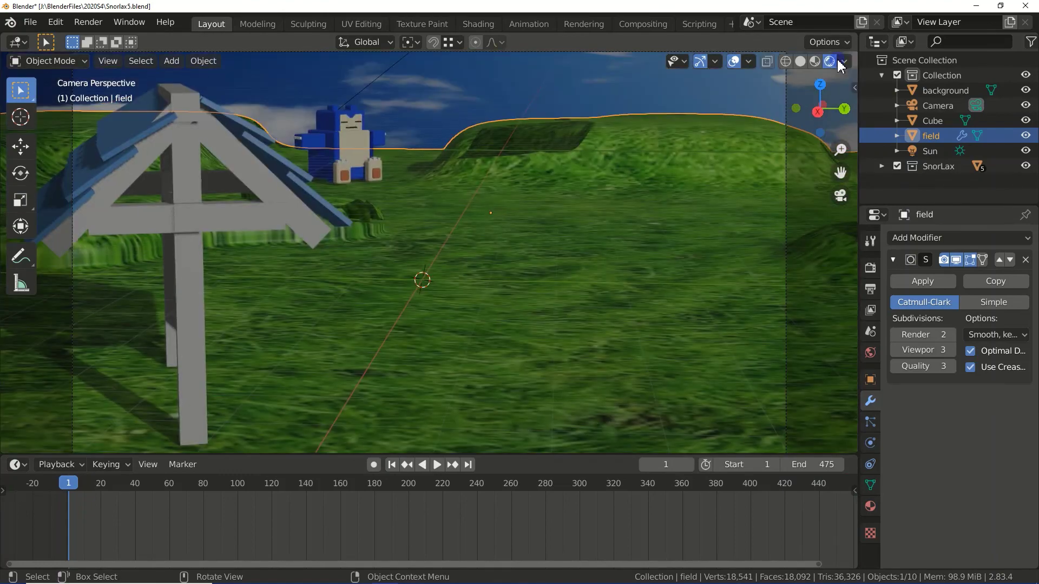
click(785, 119)
Play the camera-view animation until Snorlax topples beside the shelter, then stop it.
click(437, 465)
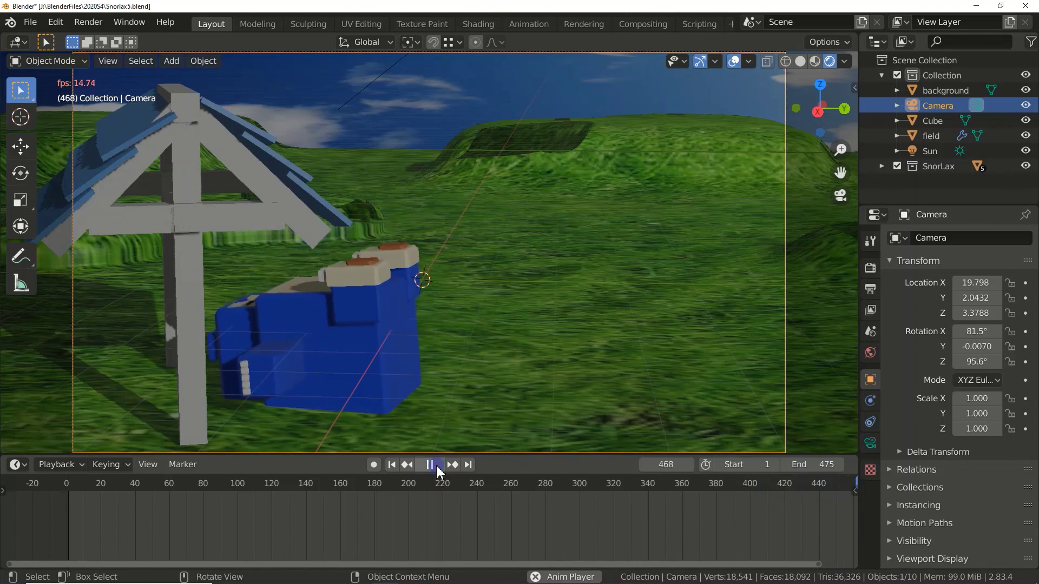
click(437, 469)
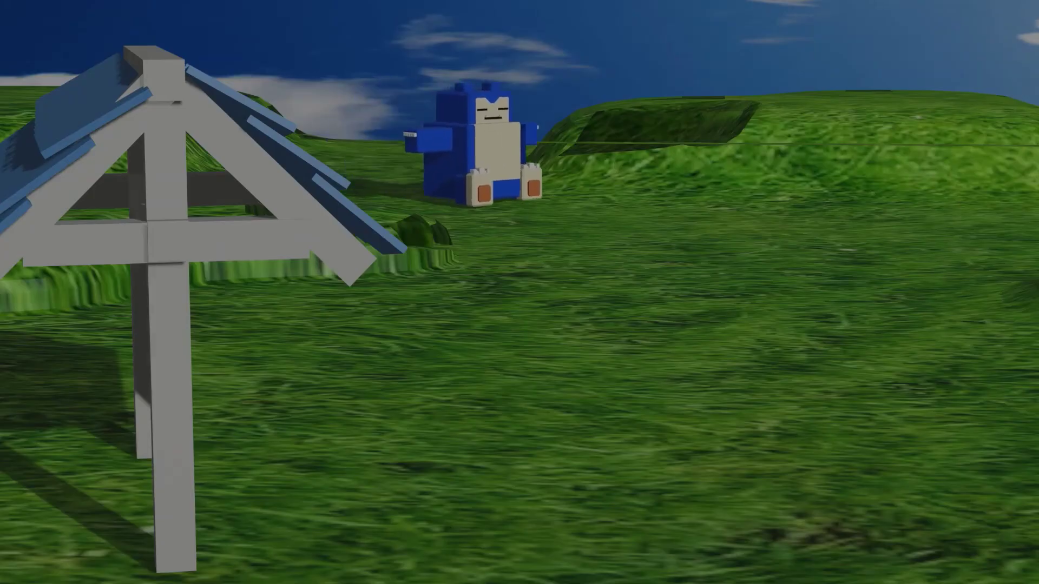